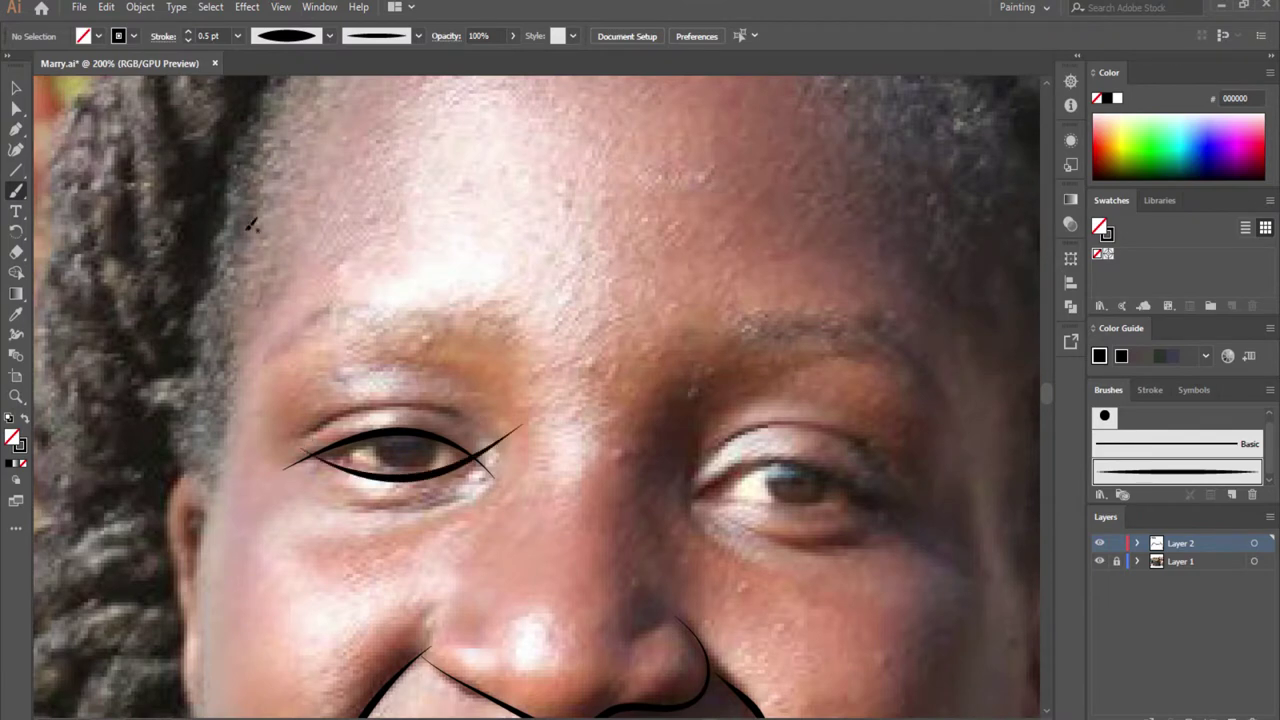
- Ink tapered upper and lower lid lines over the second eye
{"action": "left_click_drag", "start_coordinate": [680, 505], "coordinate": [885, 505]}
{"action": "left_click_drag", "start_coordinate": [900, 510], "coordinate": [706, 494]}
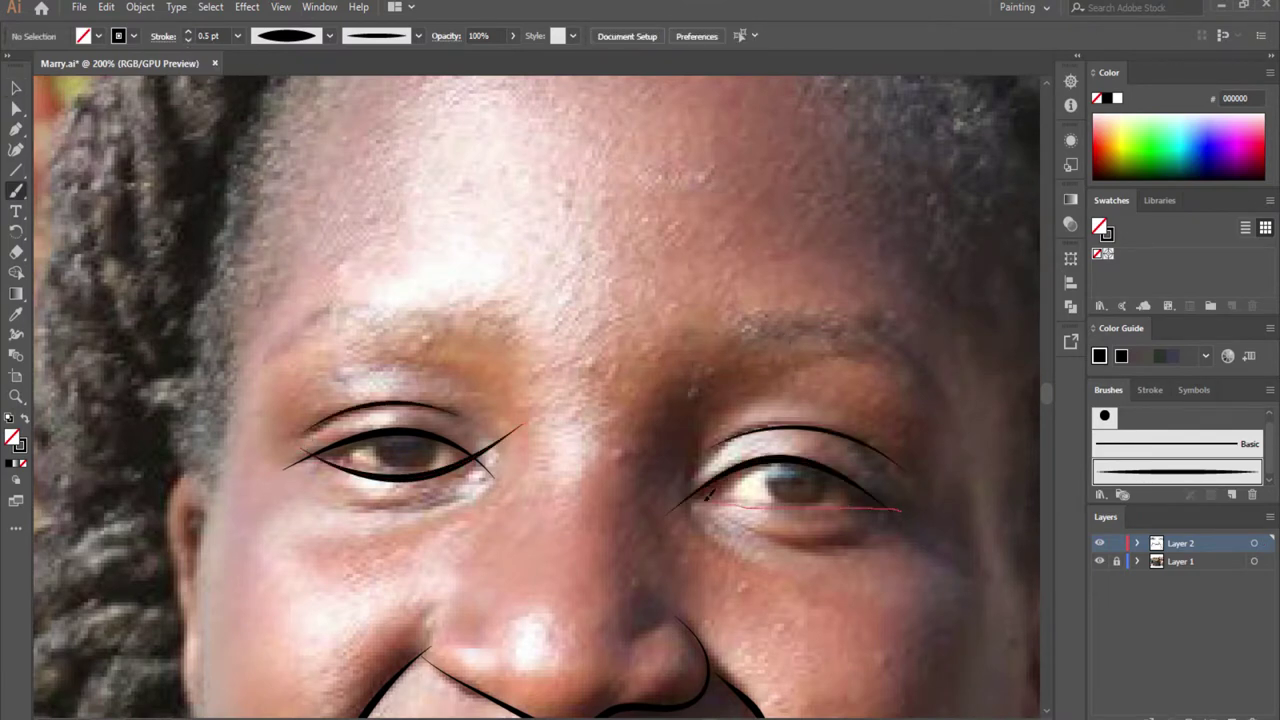
{"action": "left_click_drag", "start_coordinate": [902, 481], "coordinate": [755, 322]}
- Trace the line where the lips meet and outline the upper and lower lips
{"action": "left_click_drag", "start_coordinate": [657, 355], "coordinate": [300, 322]}
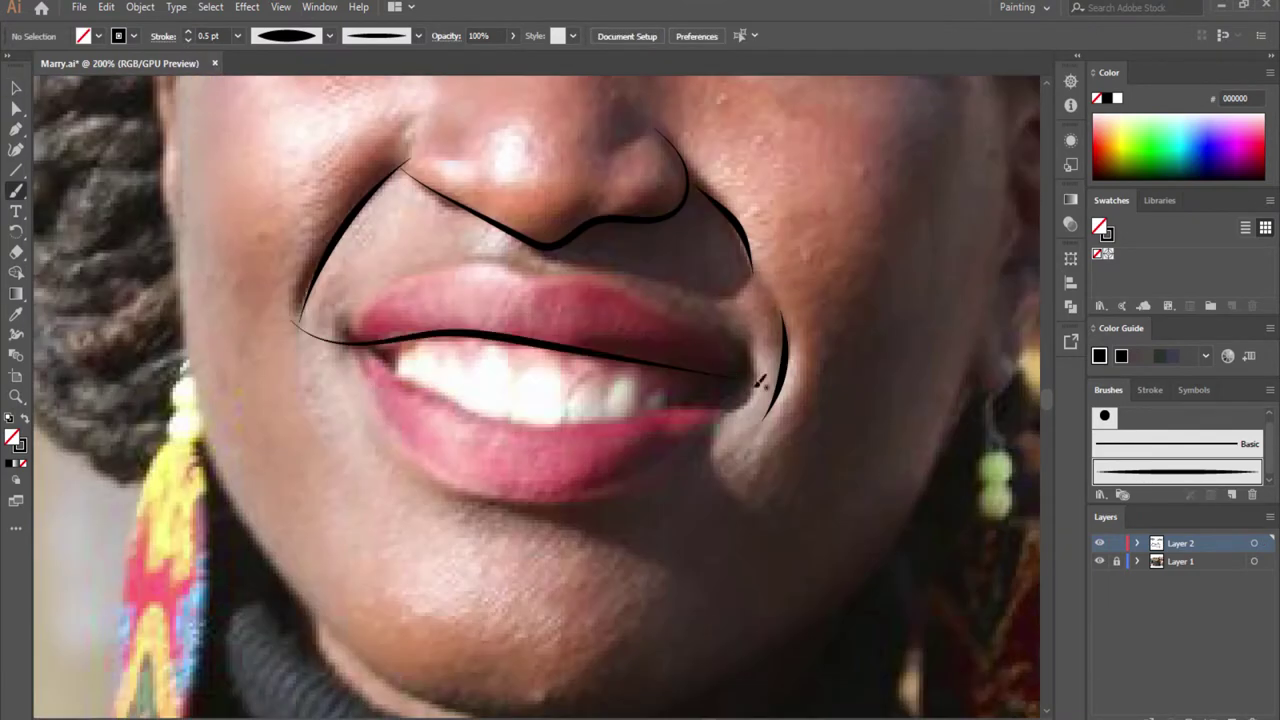
{"action": "left_click_drag", "start_coordinate": [380, 292], "coordinate": [781, 372]}
{"action": "left_click_drag", "start_coordinate": [447, 470], "coordinate": [745, 380]}
{"action": "left_click_drag", "start_coordinate": [216, 455], "coordinate": [745, 372]}
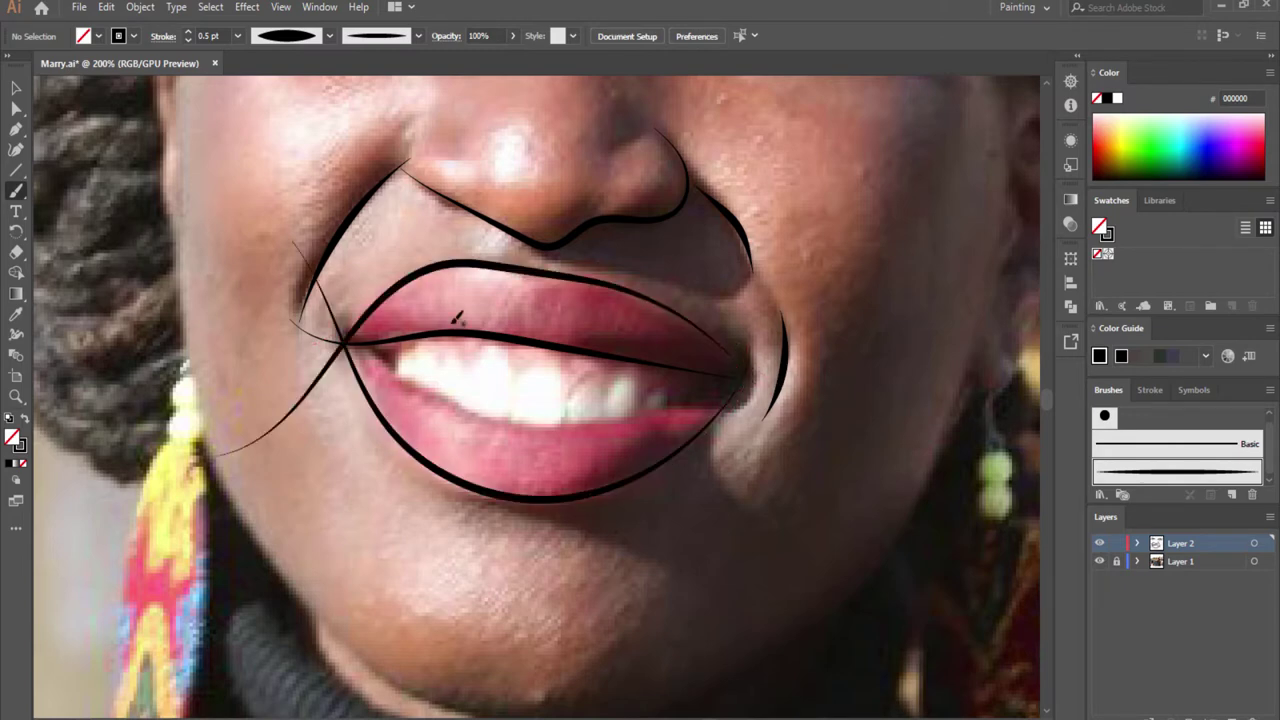
{"action": "key", "text": "ctrl+minus"}
{"action": "key", "text": "ctrl+minus"}
{"action": "key", "text": "ctrl+minus"}
{"action": "key", "text": "ctrl+plus"}
{"action": "key", "text": "ctrl+plus"}
{"action": "key", "text": "ctrl+plus"}
- Trace the bottom edge of the teeth, then deselect the lower-lip path
{"action": "left_click_drag", "start_coordinate": [840, 362], "coordinate": [365, 358]}
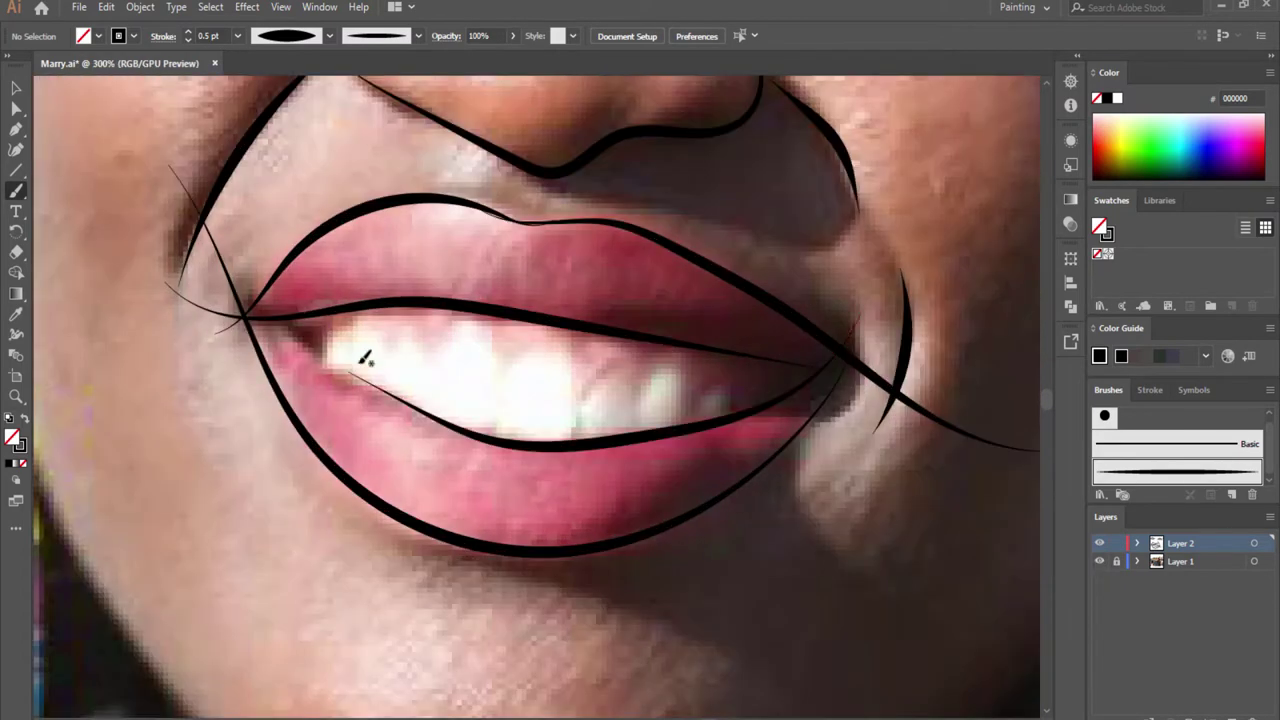
{"action": "key", "text": "ctrl+minus"}
{"action": "key", "text": "ctrl+minus"}
{"action": "key", "text": "ctrl+minus"}
{"action": "key", "text": "ctrl+plus"}
{"action": "key", "text": "ctrl+plus"}
{"action": "key", "text": "ctrl+plus"}
{"action": "left_click", "coordinate": [470, 478], "text": "ctrl"}
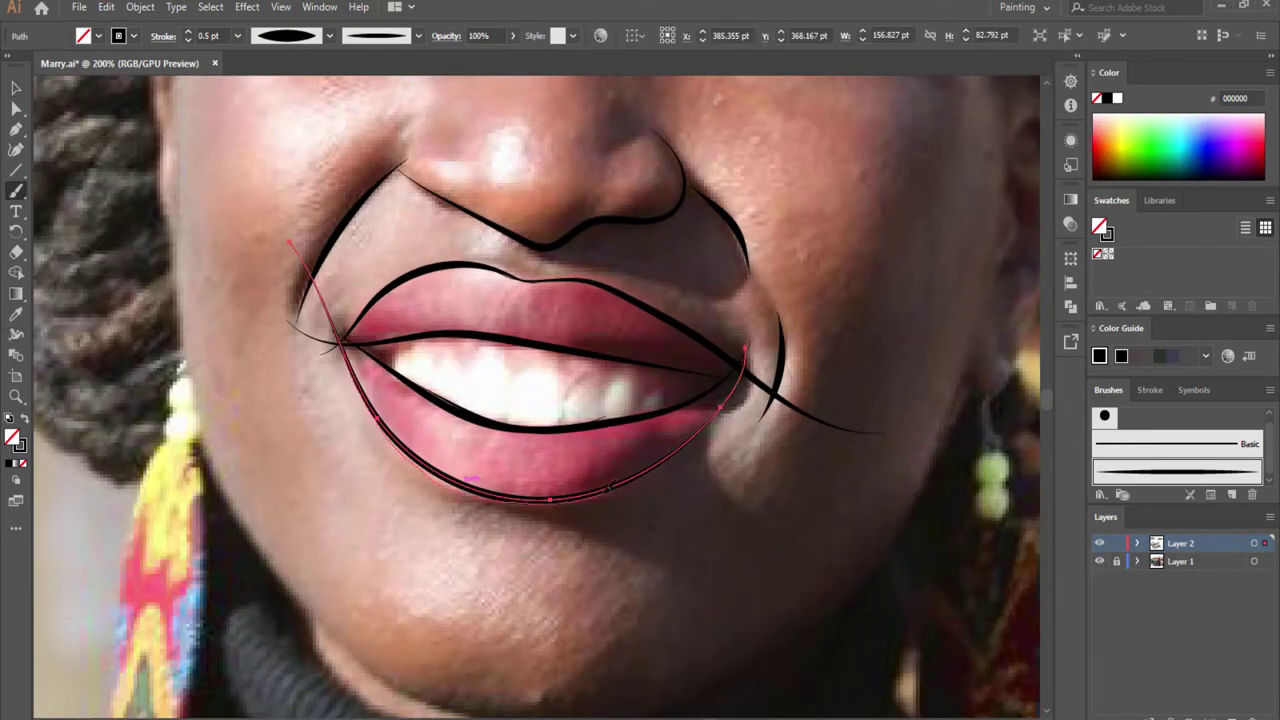
{"action": "key", "text": "ctrl+shift+a"}
{"action": "key", "text": "ctrl+minus"}
{"action": "key", "text": "ctrl+minus"}
{"action": "key", "text": "ctrl+minus"}
- Fill both irises solid black with the Blob Brush
{"action": "key", "text": "ctrl+plus"}
{"action": "key", "text": "ctrl+plus"}
{"action": "key", "text": "ctrl+plus"}
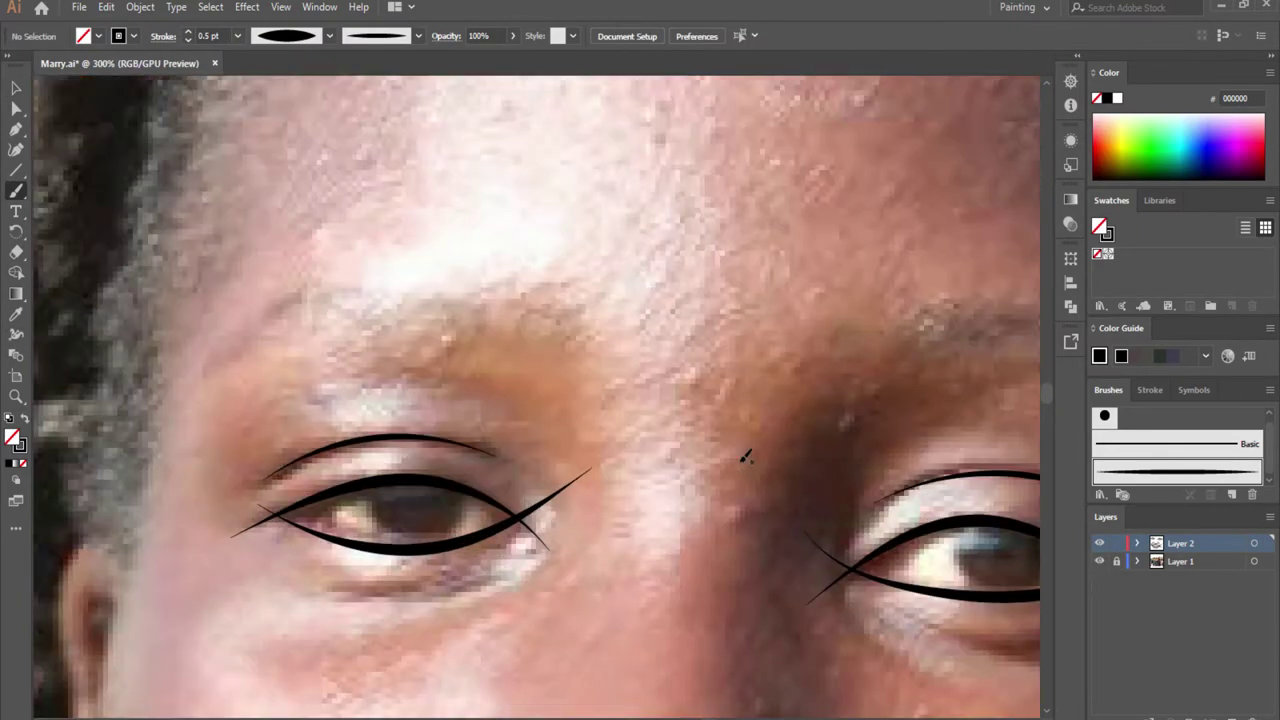
{"action": "key", "text": "ctrl+plus"}
{"action": "key", "text": "ctrl+plus"}
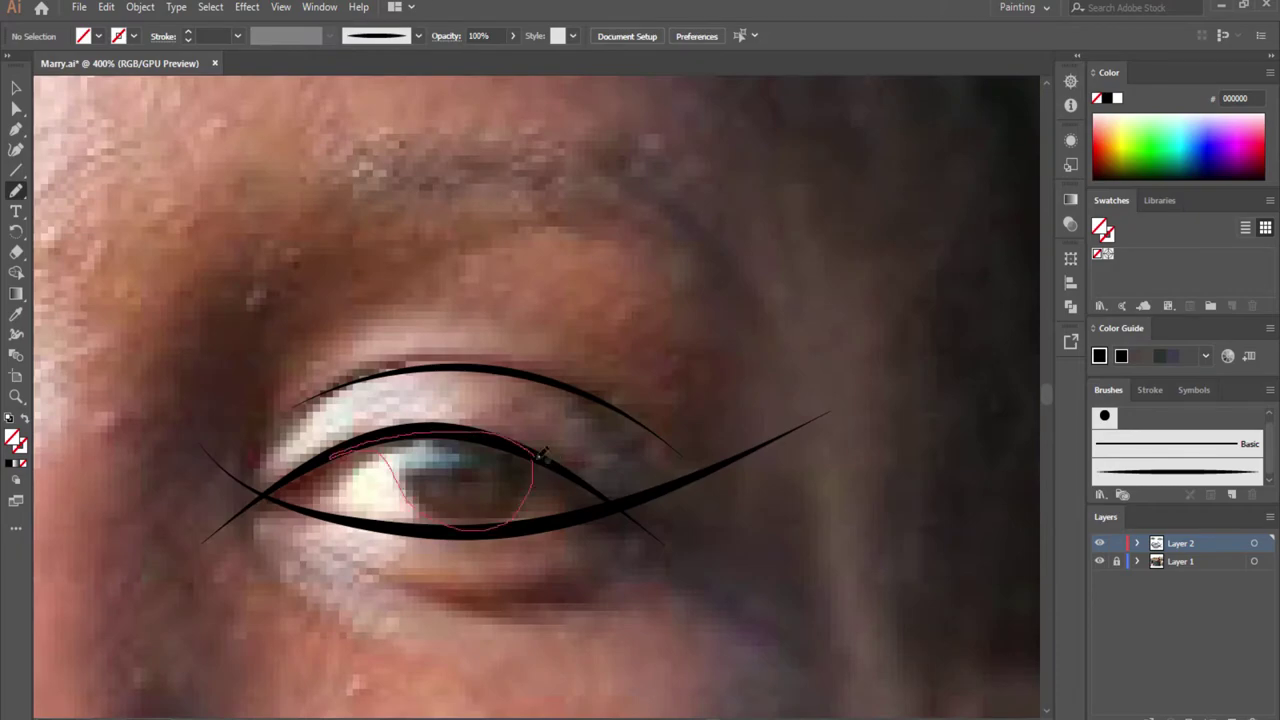
{"action": "left_click_drag", "start_coordinate": [541, 455], "coordinate": [536, 452]}
{"action": "key", "text": "ctrl+minus"}
{"action": "key", "text": "ctrl+minus"}
{"action": "key", "text": "ctrl+minus"}
{"action": "key", "text": "ctrl+plus"}
{"action": "key", "text": "ctrl+plus"}
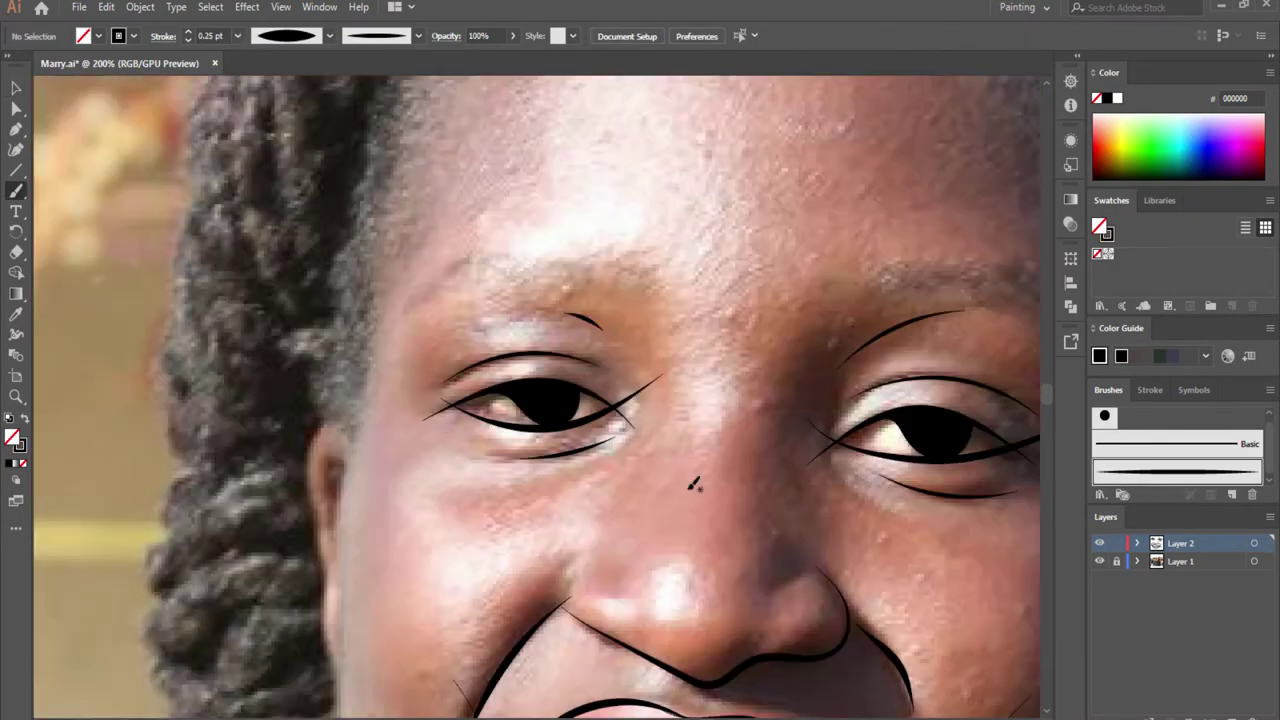
{"action": "key", "text": "ctrl+minus"}
{"action": "key", "text": "ctrl+minus"}
{"action": "key", "text": "ctrl+minus"}
- Stroke the jawline from chin to cheek and the turtleneck collar curves in black
{"action": "key", "text": "ctrl+plus"}
{"action": "key", "text": "ctrl+plus"}
{"action": "left_click", "coordinate": [705, 262], "text": "ctrl"}
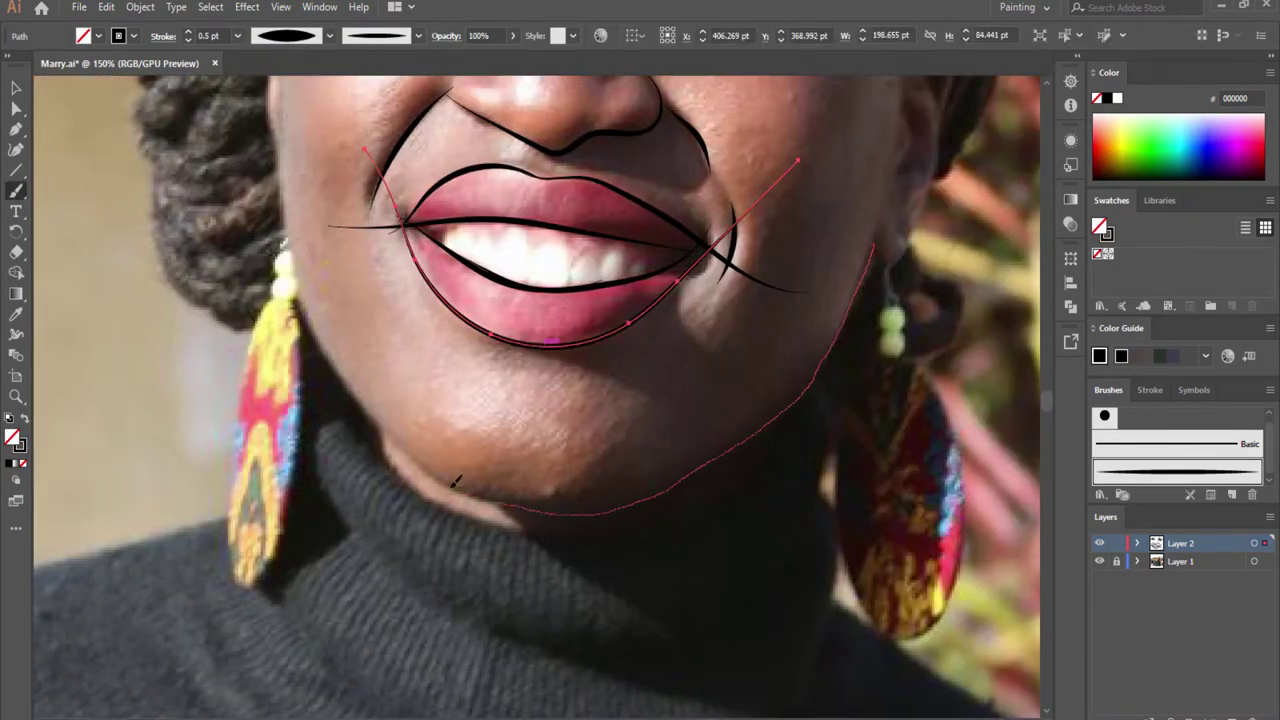
{"action": "left_click_drag", "start_coordinate": [455, 482], "coordinate": [305, 318]}
{"action": "left_click_drag", "start_coordinate": [592, 537], "coordinate": [595, 537]}
{"action": "key", "text": "ctrl+plus"}
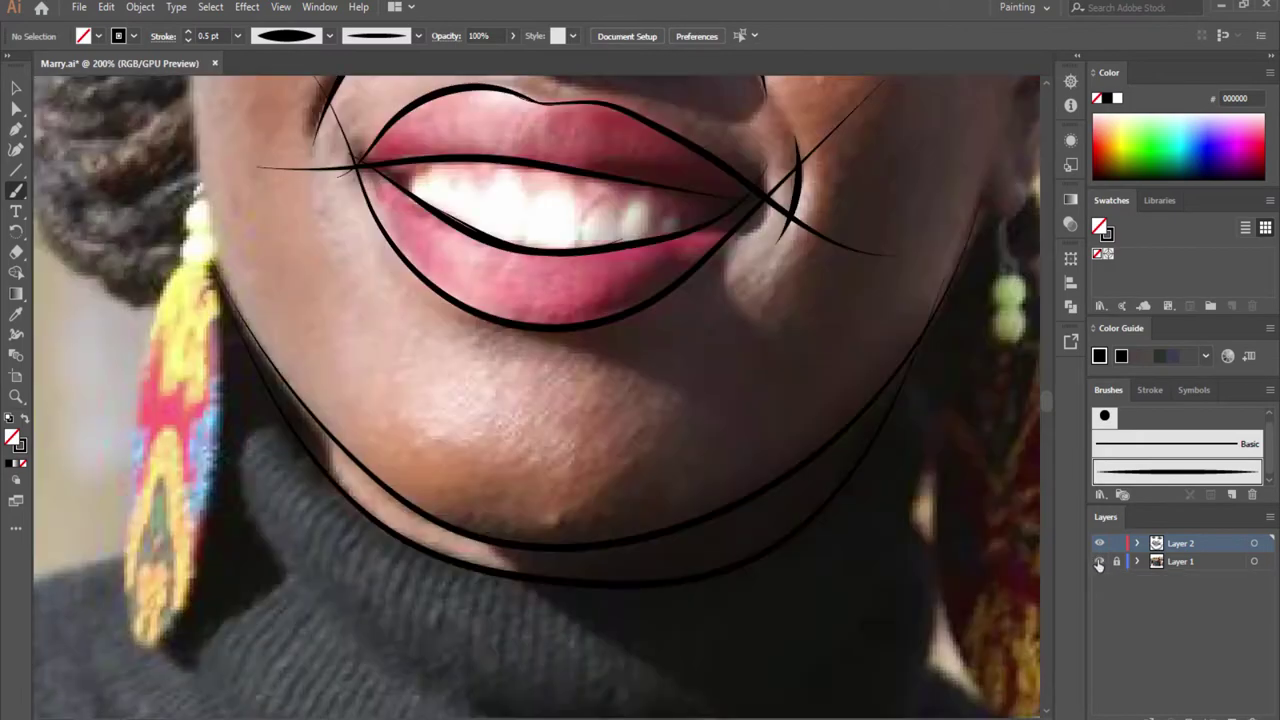
{"action": "scroll", "coordinate": [592, 520], "scroll_direction": "down", "scroll_amount": 5}
{"action": "left_click_drag", "start_coordinate": [345, 330], "coordinate": [906, 232]}
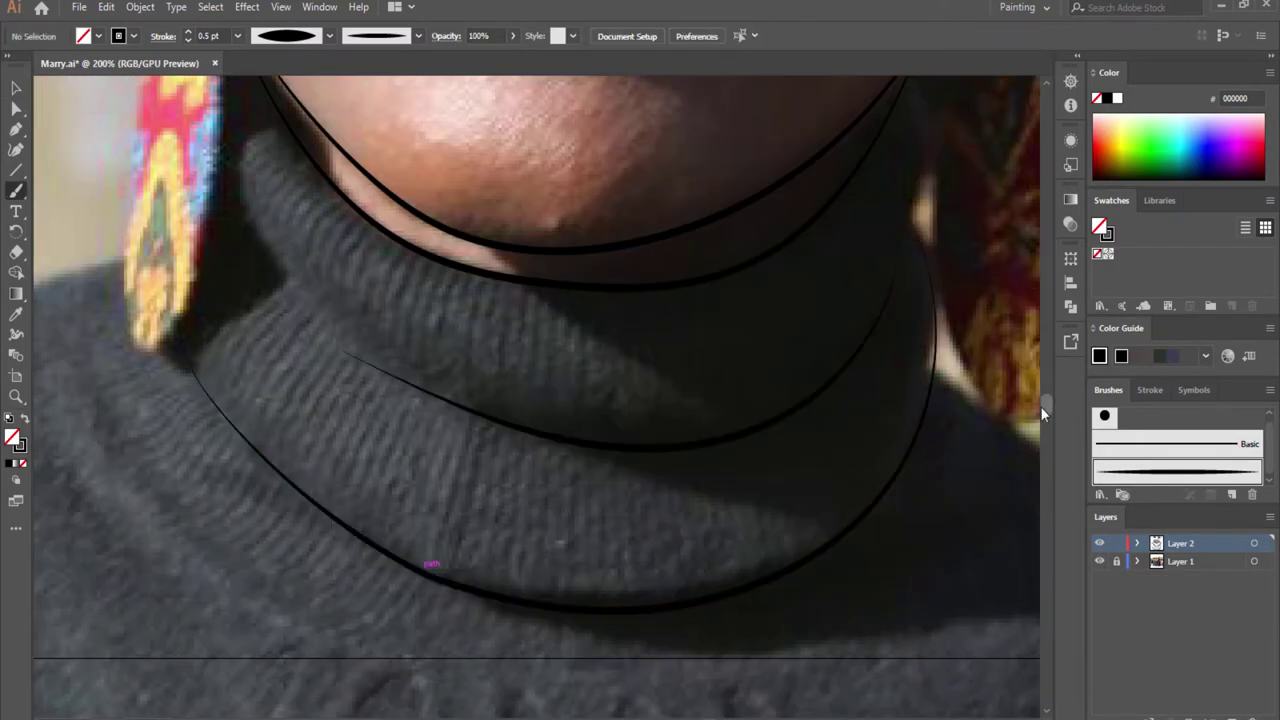
{"action": "scroll", "coordinate": [906, 232], "scroll_direction": "up", "scroll_amount": 5}
{"action": "scroll", "coordinate": [906, 232], "scroll_direction": "left", "scroll_amount": 10}
{"action": "scroll", "coordinate": [711, 202], "scroll_direction": "up", "scroll_amount": 10}
- Paint solid black hair shapes along the crown of the head
{"action": "scroll", "coordinate": [711, 202], "scroll_direction": "down", "scroll_amount": 2}
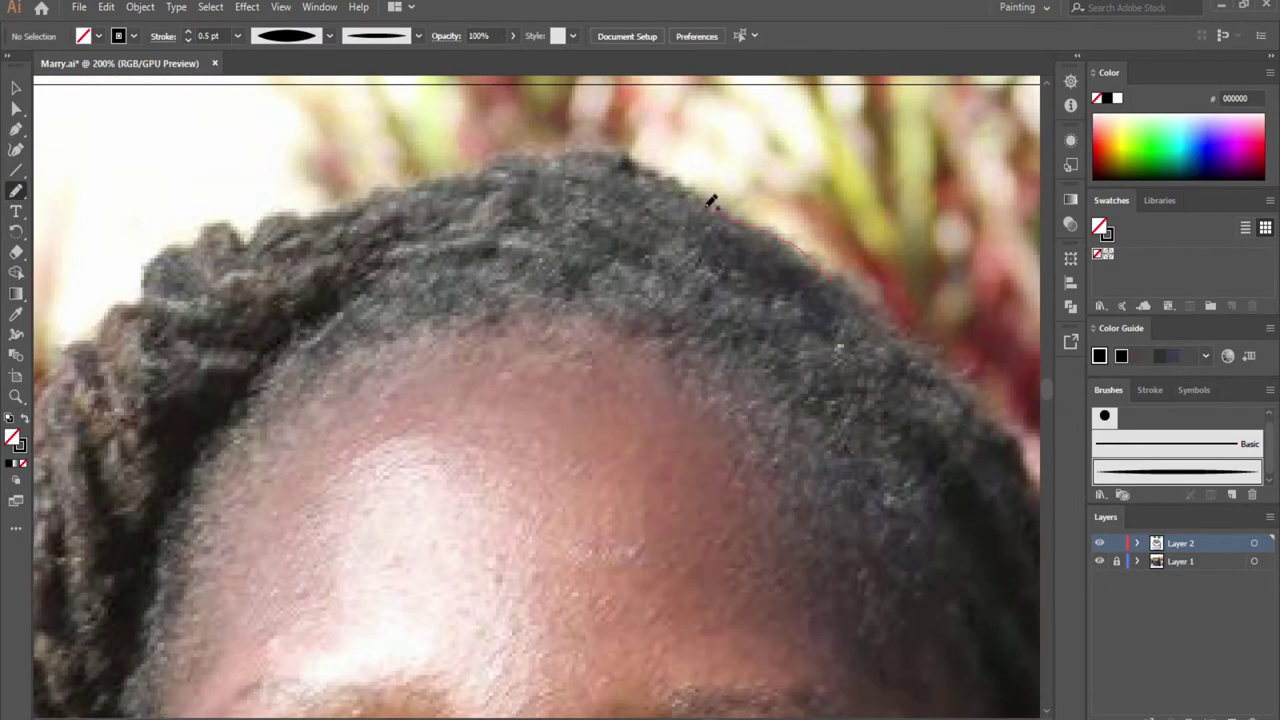
{"action": "left_click_drag", "start_coordinate": [733, 280], "coordinate": [733, 282]}
{"action": "scroll", "coordinate": [557, 443], "scroll_direction": "right", "scroll_amount": 7}
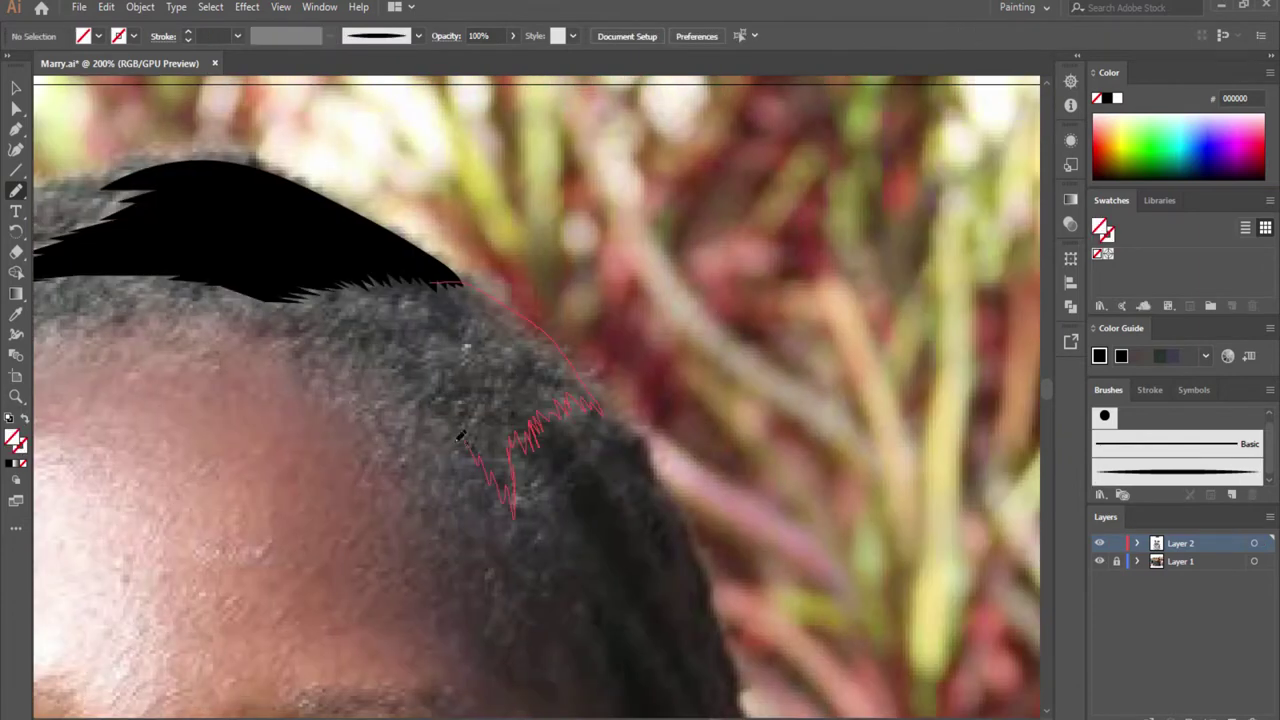
{"action": "left_click_drag", "start_coordinate": [461, 436], "coordinate": [458, 432]}
{"action": "key", "text": "ctrl+minus"}
{"action": "scroll", "coordinate": [737, 400], "scroll_direction": "down", "scroll_amount": 5}
{"action": "scroll", "coordinate": [620, 330], "scroll_direction": "up", "scroll_amount": 3}
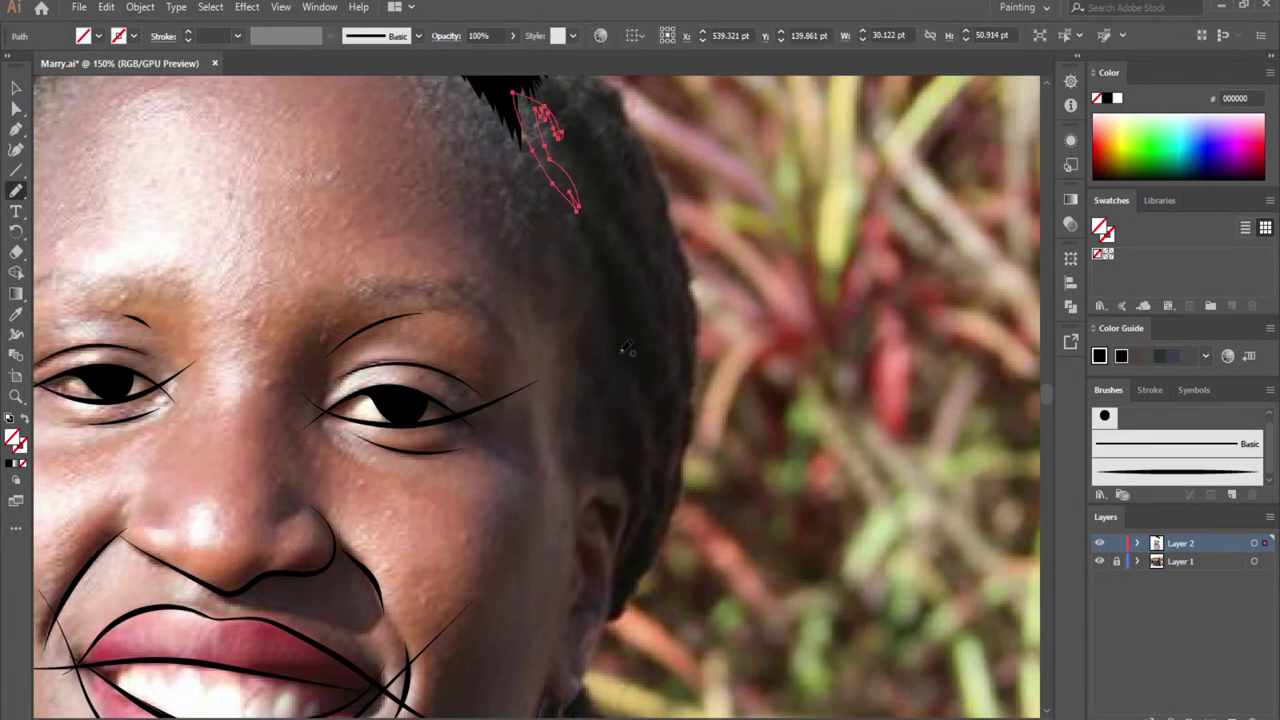
{"action": "scroll", "coordinate": [630, 340], "scroll_direction": "up", "scroll_amount": 3}
{"action": "left_click_drag", "start_coordinate": [525, 180], "coordinate": [652, 340]}
{"action": "scroll", "coordinate": [743, 349], "scroll_direction": "down", "scroll_amount": 5}
- Undo the stray ear stroke and redraw a short stroke at the ear's top
{"action": "key", "text": "alt+v"}
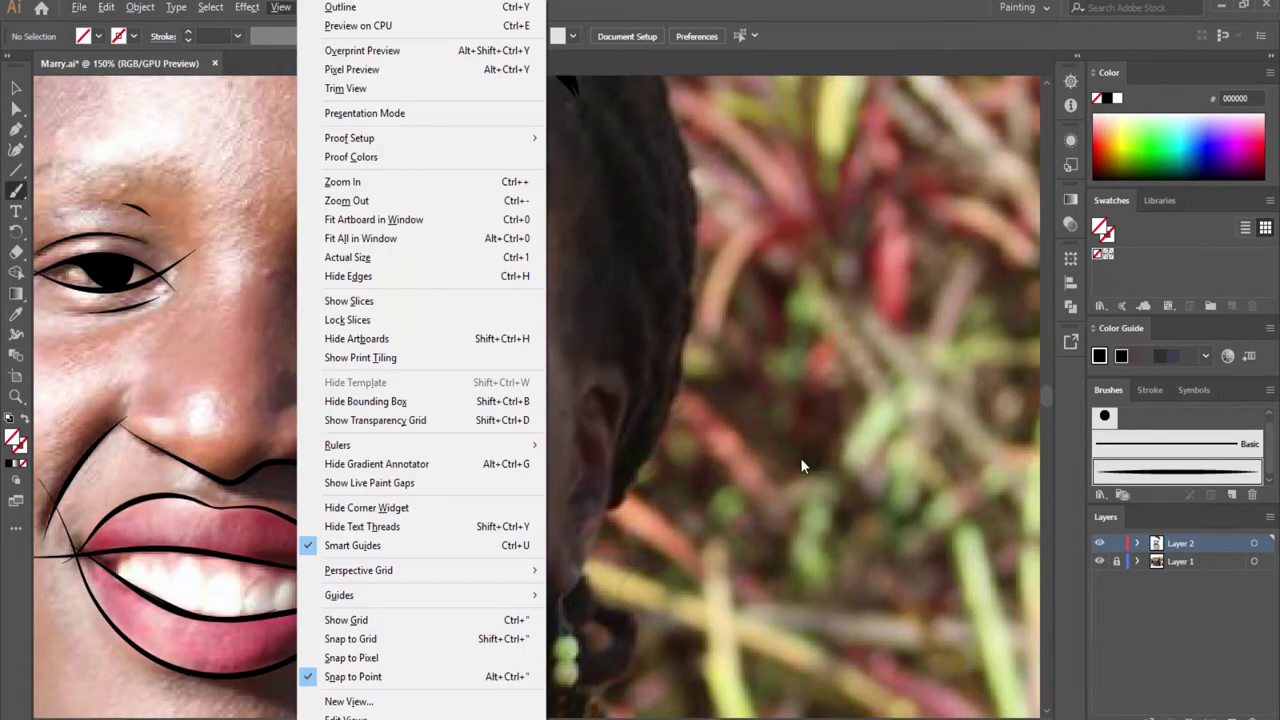
{"action": "left_click", "coordinate": [801, 465]}
{"action": "key", "text": "ctrl+z"}
{"action": "left_click_drag", "start_coordinate": [585, 362], "coordinate": [622, 349]}
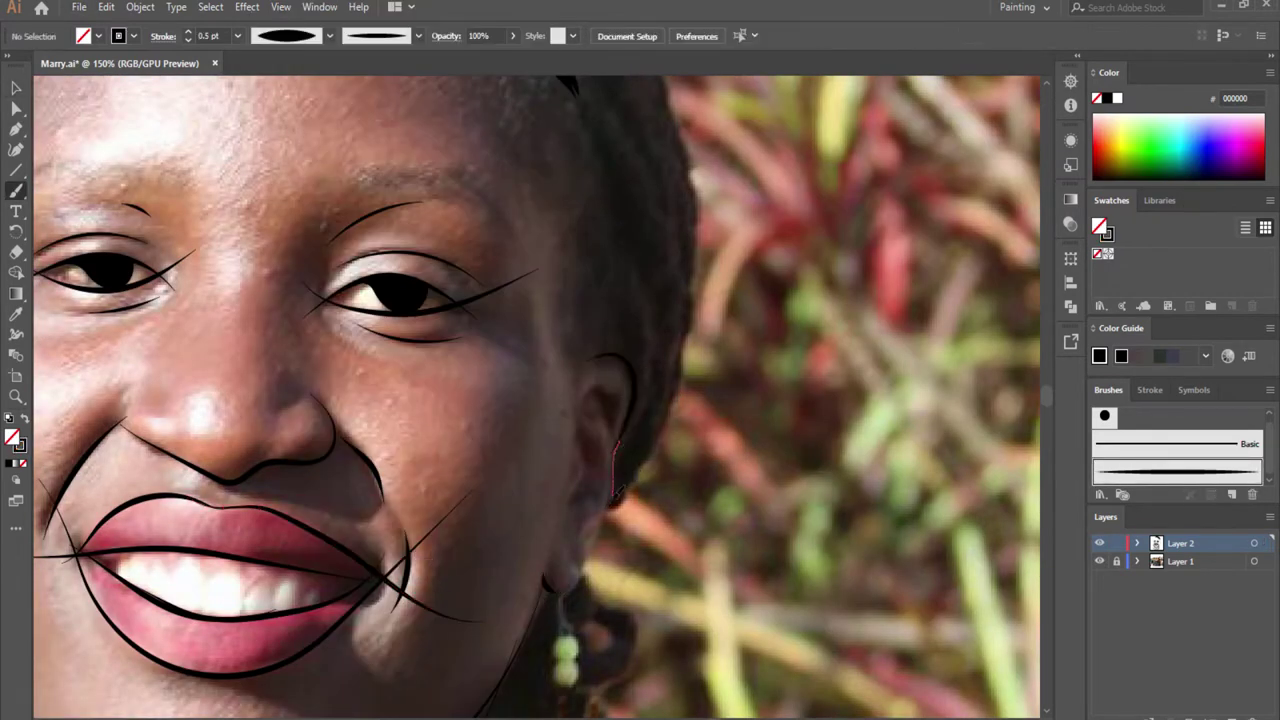
- Outline the first dangling earring and its beads in black
{"action": "scroll", "coordinate": [730, 393], "scroll_direction": "down", "scroll_amount": 5}
{"action": "scroll", "coordinate": [560, 450], "scroll_direction": "up", "scroll_amount": 3}
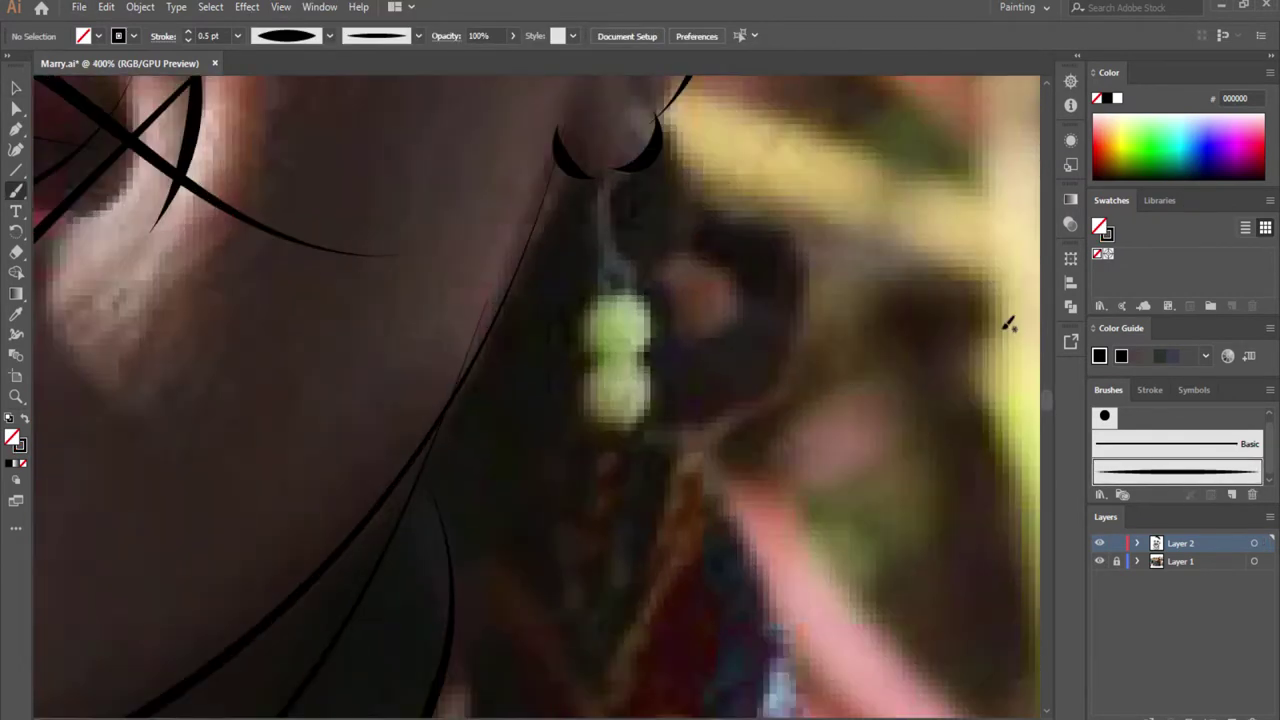
{"action": "left_click_drag", "start_coordinate": [588, 200], "coordinate": [587, 226]}
{"action": "scroll", "coordinate": [571, 348], "scroll_direction": "down", "scroll_amount": 2}
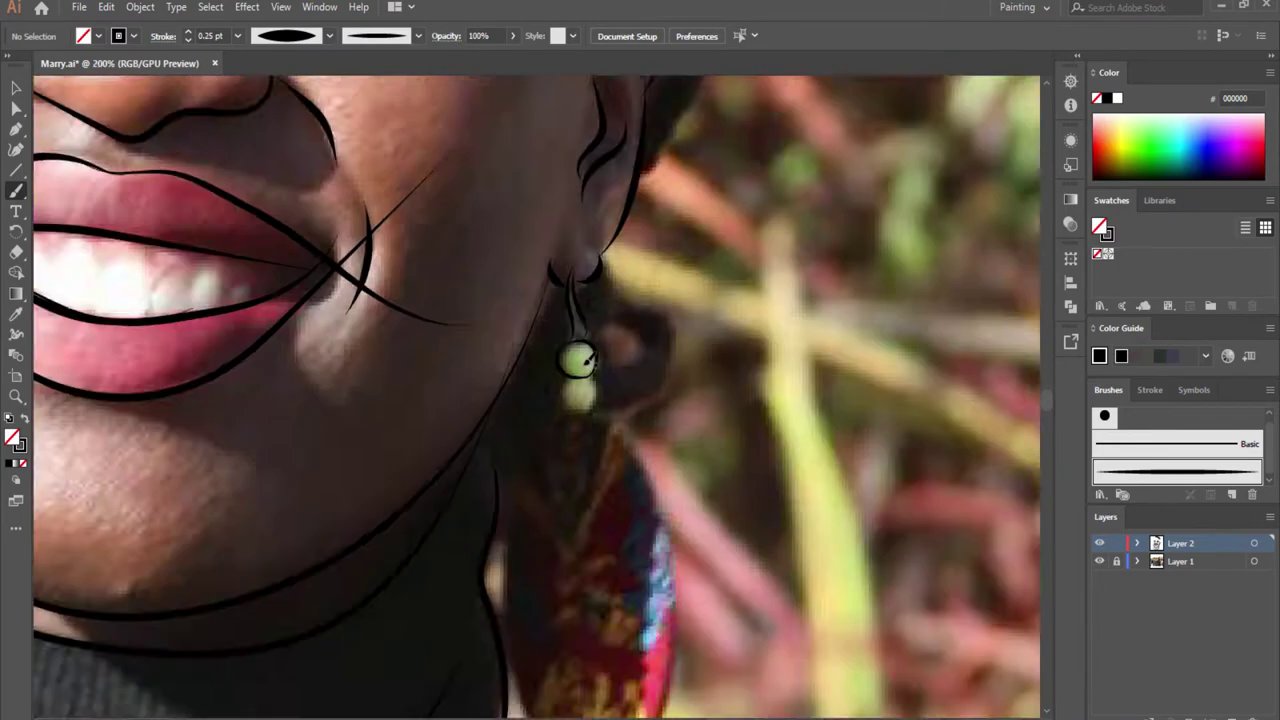
{"action": "scroll", "coordinate": [571, 348], "scroll_direction": "up", "scroll_amount": 2}
{"action": "scroll", "coordinate": [571, 348], "scroll_direction": "down", "scroll_amount": 2}
{"action": "scroll", "coordinate": [577, 357], "scroll_direction": "up", "scroll_amount": 1}
{"action": "mouse_move", "coordinate": [590, 266]}
{"action": "left_mouse_down"}
{"action": "mouse_move", "coordinate": [683, 452]}
{"action": "mouse_move", "coordinate": [592, 645]}
{"action": "mouse_move", "coordinate": [520, 297]}
{"action": "left_mouse_up"}
{"action": "left_click_drag", "start_coordinate": [531, 566], "coordinate": [505, 334]}
- Outline the bead stack and long oval drop of the other earring
{"action": "scroll", "coordinate": [863, 314], "scroll_direction": "down", "scroll_amount": 3}
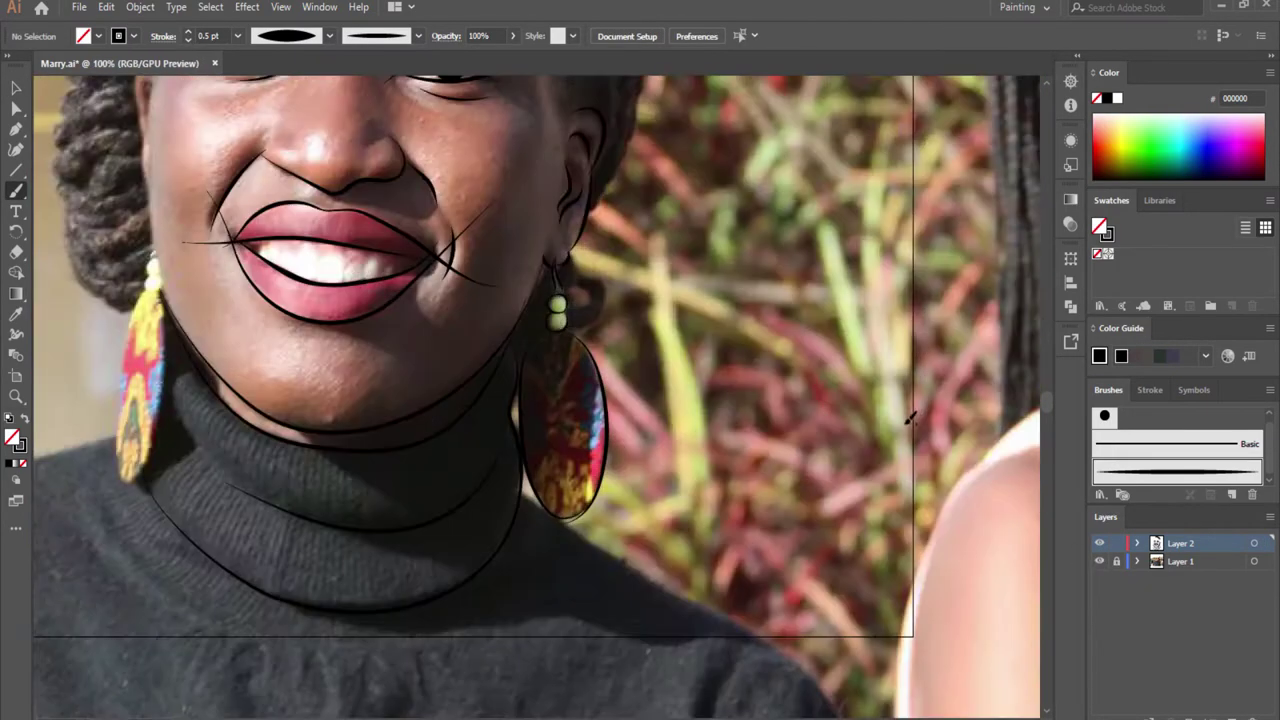
{"action": "scroll", "coordinate": [909, 420], "scroll_direction": "up", "scroll_amount": 3}
{"action": "mouse_move", "coordinate": [812, 250]}
{"action": "left_mouse_down"}
{"action": "mouse_move", "coordinate": [812, 328]}
{"action": "mouse_move", "coordinate": [830, 318]}
{"action": "left_mouse_up"}
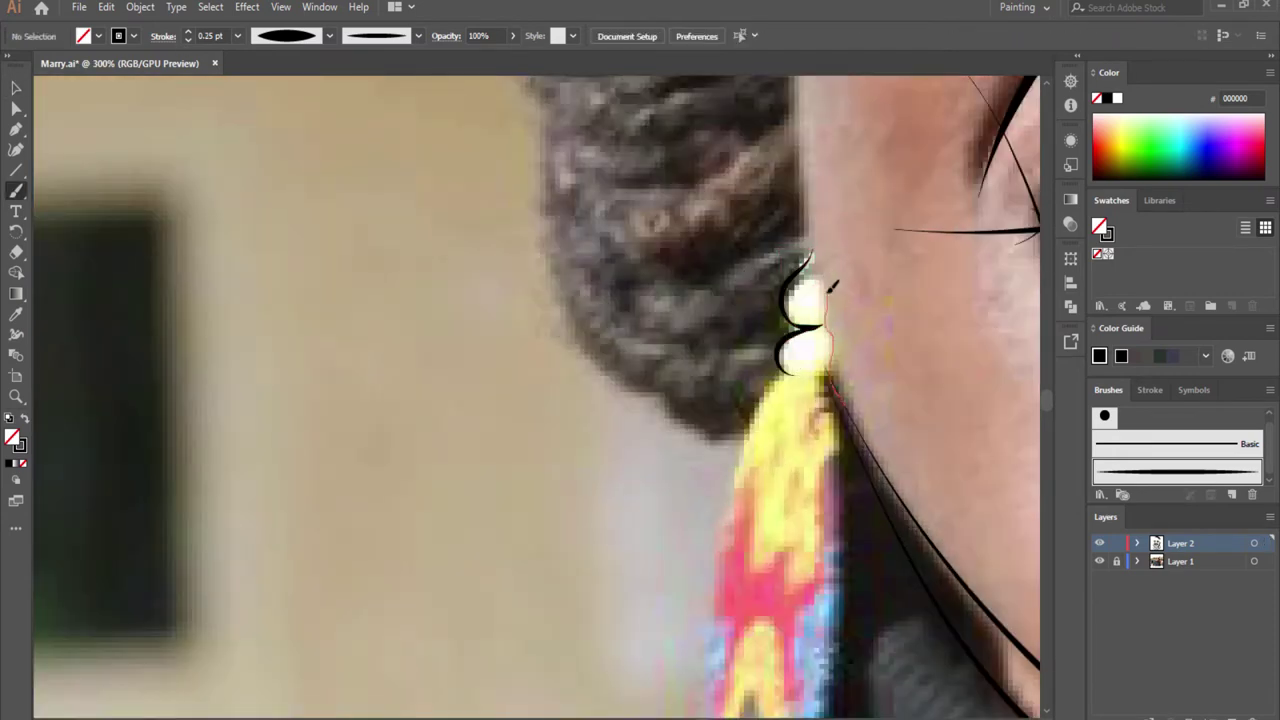
{"action": "scroll", "coordinate": [1044, 407], "scroll_direction": "up", "scroll_amount": 3}
{"action": "scroll", "coordinate": [1044, 407], "scroll_direction": "down", "scroll_amount": 5}
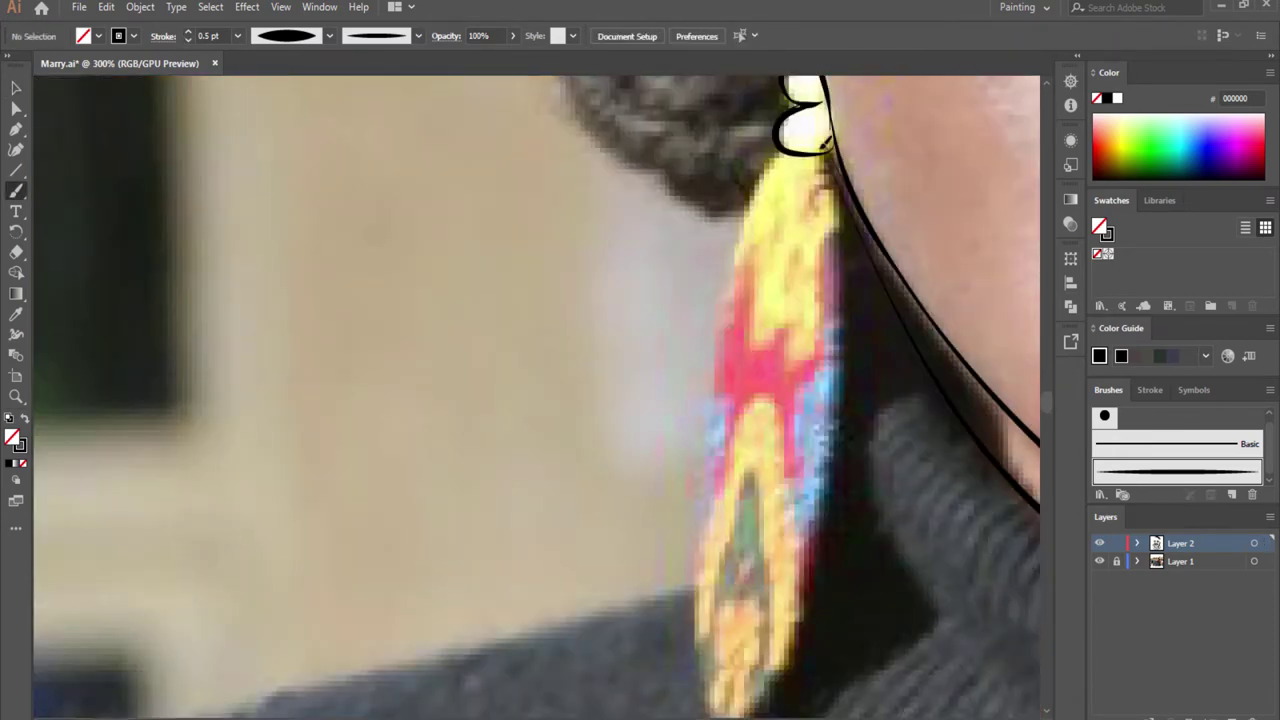
{"action": "scroll", "coordinate": [694, 286], "scroll_direction": "down", "scroll_amount": 3}
{"action": "left_click_drag", "start_coordinate": [694, 286], "coordinate": [790, 500]}
{"action": "scroll", "coordinate": [734, 471], "scroll_direction": "up", "scroll_amount": 3}
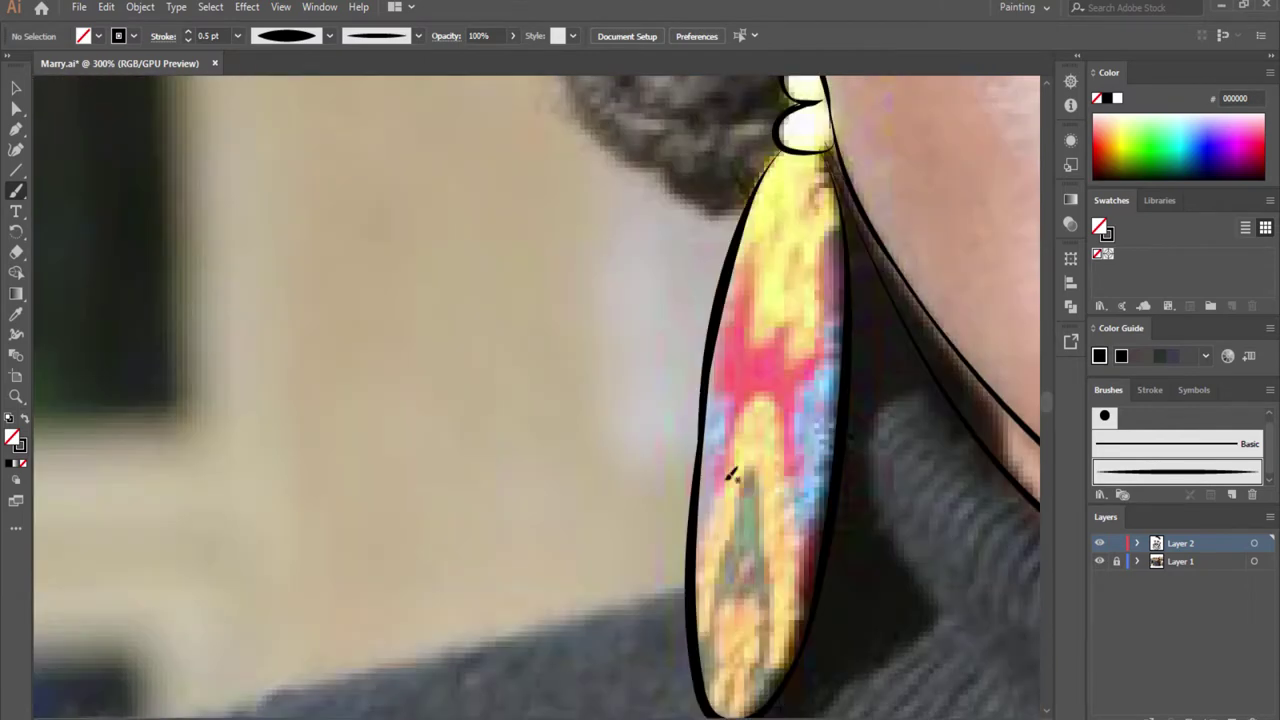
{"action": "scroll", "coordinate": [734, 471], "scroll_direction": "down", "scroll_amount": 4}
{"action": "key", "text": "ctrl+plus"}
{"action": "key", "text": "ctrl+plus"}
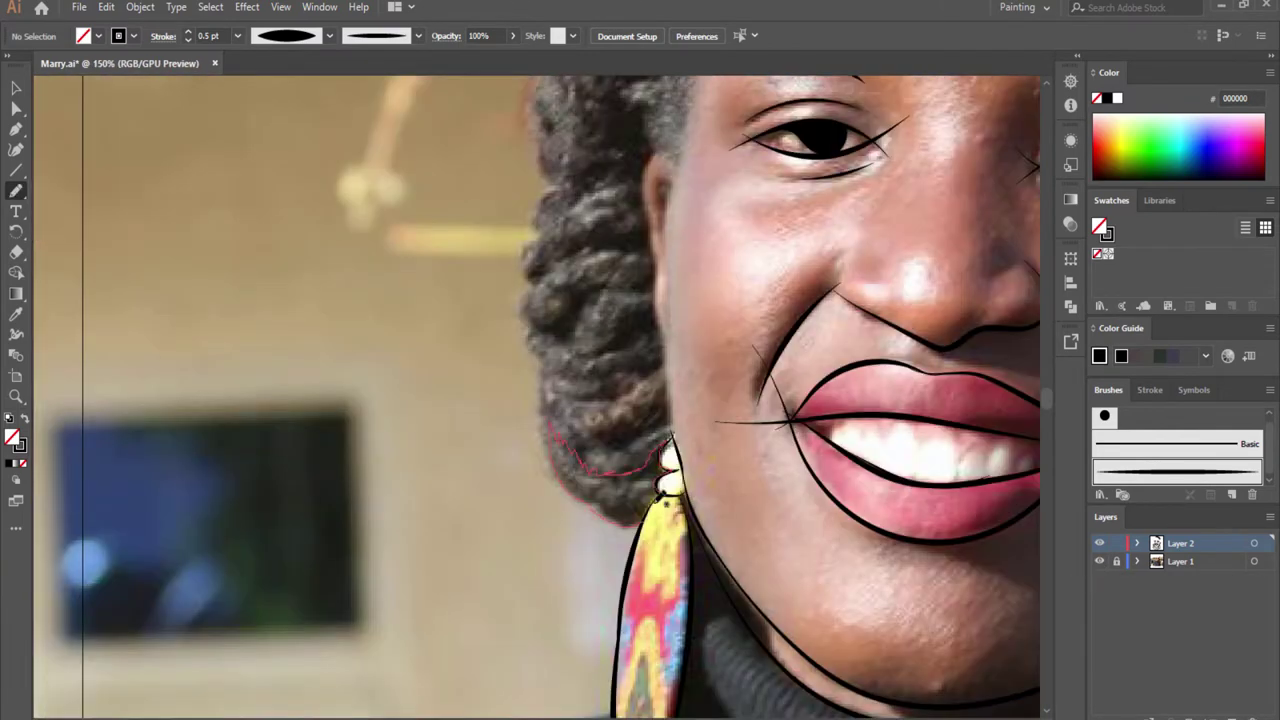
- Ink the ear outline with the Paintbrush
{"action": "left_click_drag", "start_coordinate": [672, 440], "coordinate": [672, 440]}
{"action": "scroll", "coordinate": [680, 440], "scroll_direction": "up", "scroll_amount": 2}
{"action": "left_click_drag", "start_coordinate": [672, 220], "coordinate": [660, 380]}
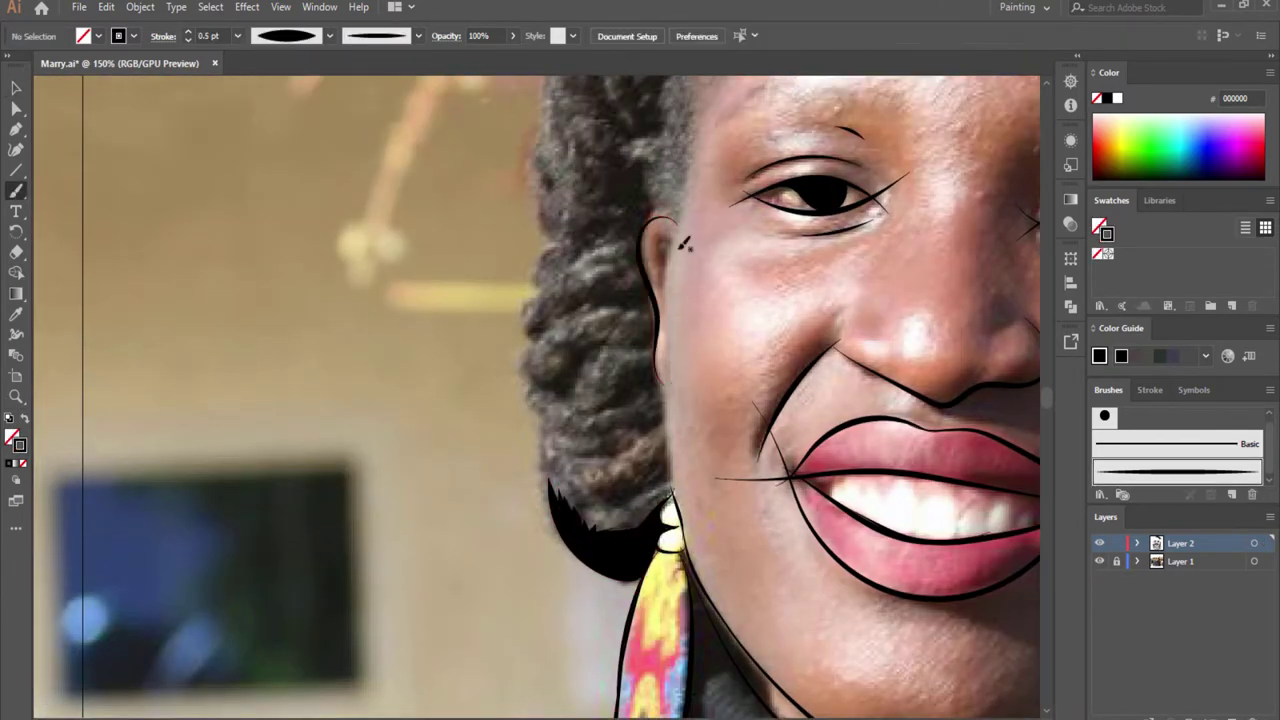
{"action": "scroll", "coordinate": [1045, 408], "scroll_direction": "up", "scroll_amount": 5}
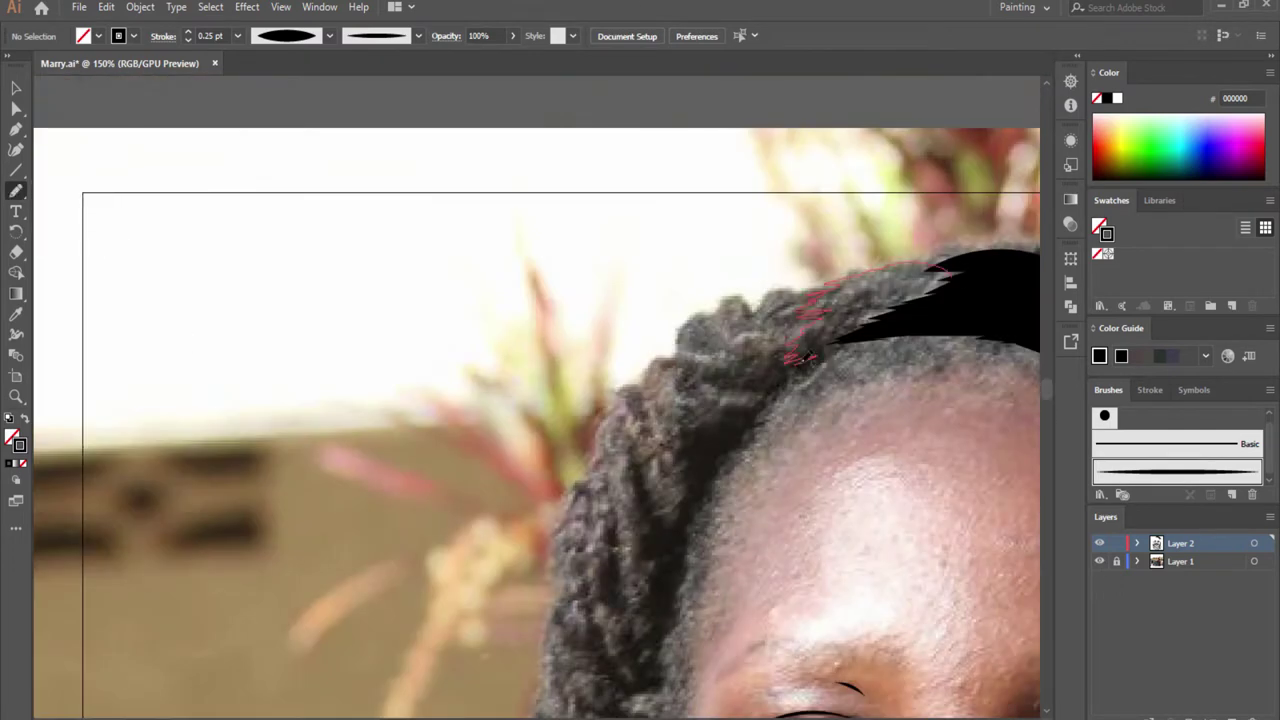
- Paint jagged black hair strands down the left hairline with the Blob Brush
{"action": "mouse_move", "coordinate": [806, 356]}
{"action": "left_mouse_down"}
{"action": "mouse_move", "coordinate": [855, 282]}
{"action": "mouse_move", "coordinate": [860, 292]}
{"action": "left_mouse_up"}
{"action": "mouse_move", "coordinate": [690, 500]}
{"action": "left_mouse_down"}
{"action": "mouse_move", "coordinate": [790, 340]}
{"action": "mouse_move", "coordinate": [748, 350]}
{"action": "left_mouse_up"}
{"action": "scroll", "coordinate": [746, 349], "scroll_direction": "down", "scroll_amount": 2}
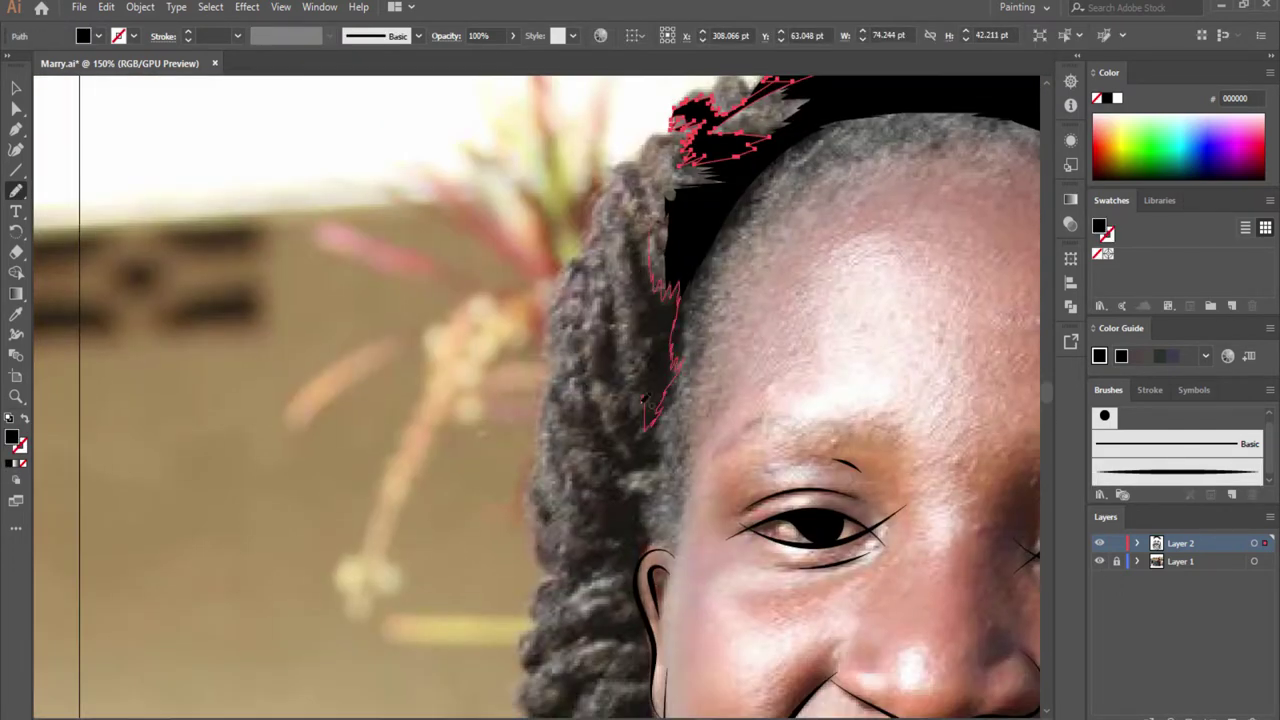
{"action": "left_click_drag", "start_coordinate": [663, 257], "coordinate": [640, 525]}
{"action": "left_click_drag", "start_coordinate": [605, 335], "coordinate": [625, 480]}
{"action": "scroll", "coordinate": [697, 393], "scroll_direction": "down", "scroll_amount": 1}
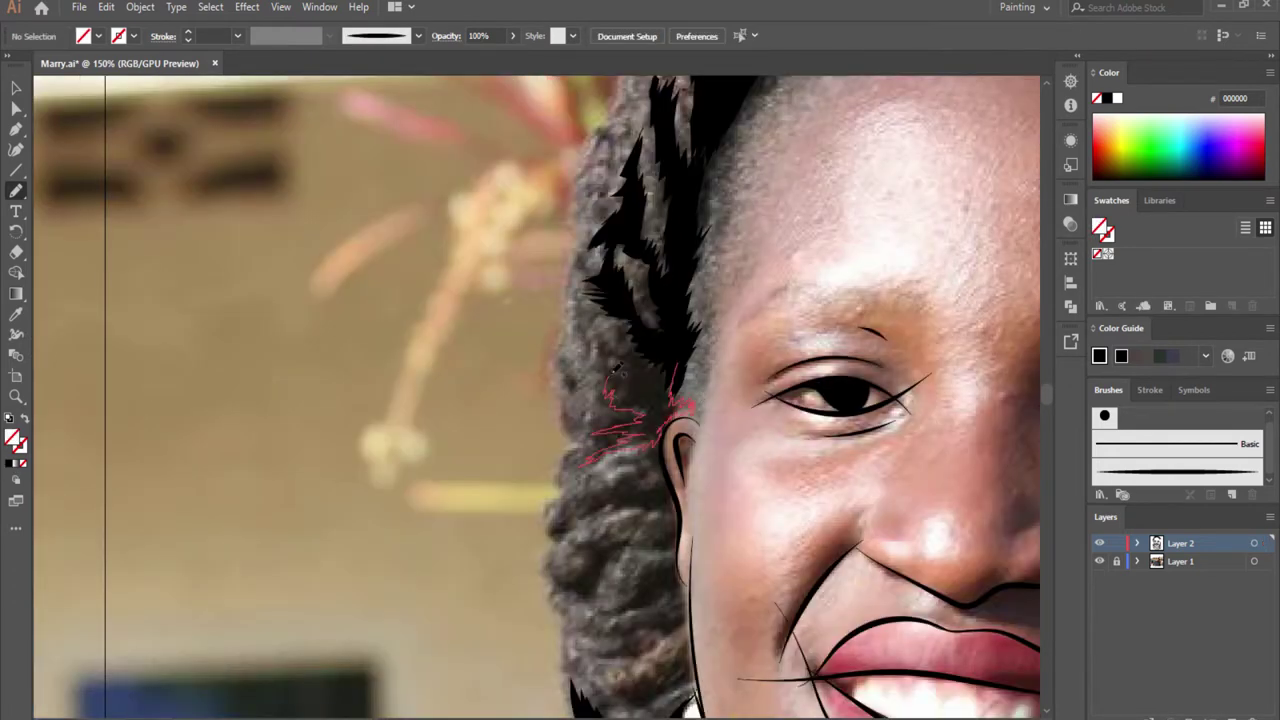
{"action": "left_click_drag", "start_coordinate": [618, 367], "coordinate": [652, 374]}
{"action": "scroll", "coordinate": [652, 374], "scroll_direction": "down", "scroll_amount": 1}
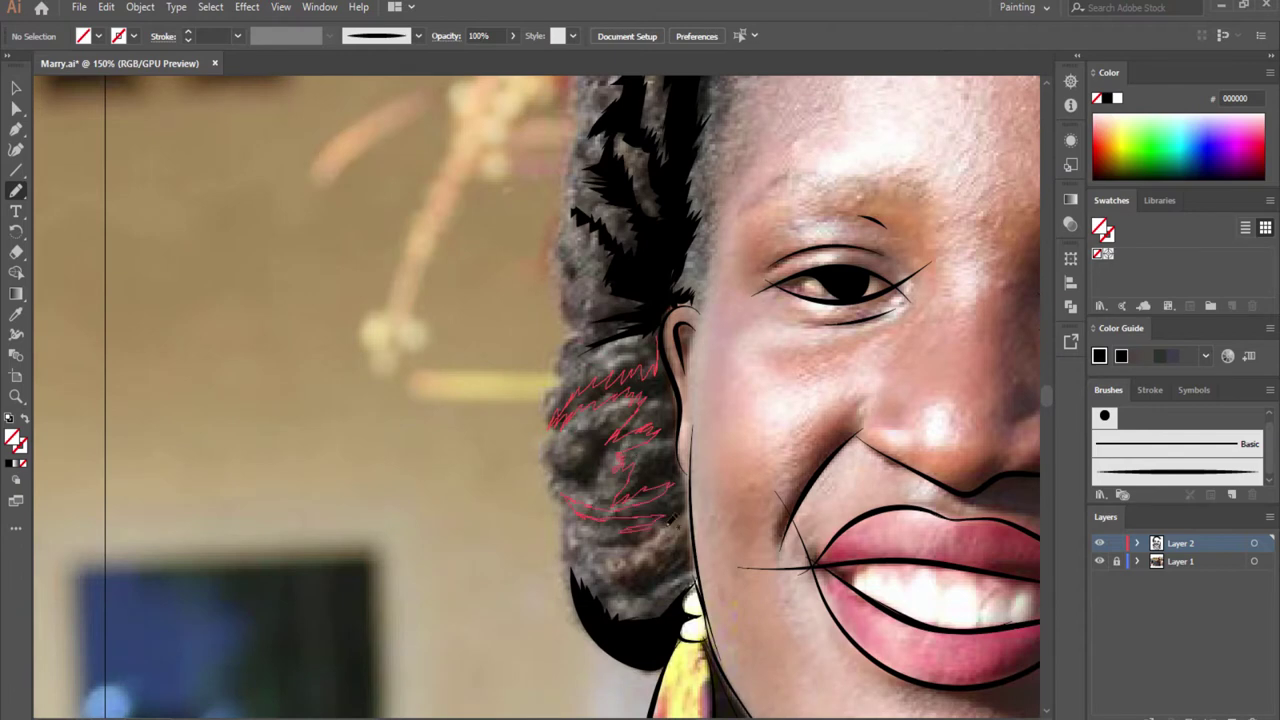
{"action": "left_click_drag", "start_coordinate": [672, 518], "coordinate": [674, 520]}
{"action": "scroll", "coordinate": [685, 578], "scroll_direction": "up", "scroll_amount": 1}
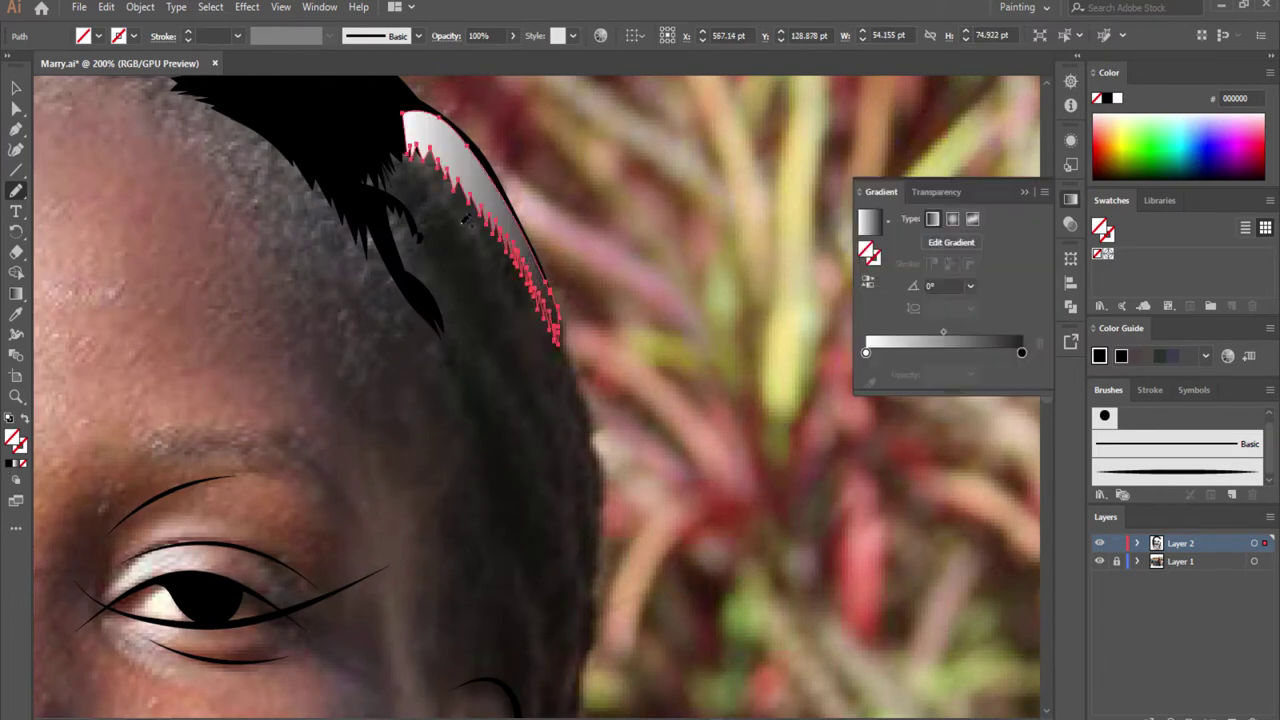
- Add three black hair strands on the right side of the hair
{"action": "left_click_drag", "start_coordinate": [474, 290], "coordinate": [515, 350]}
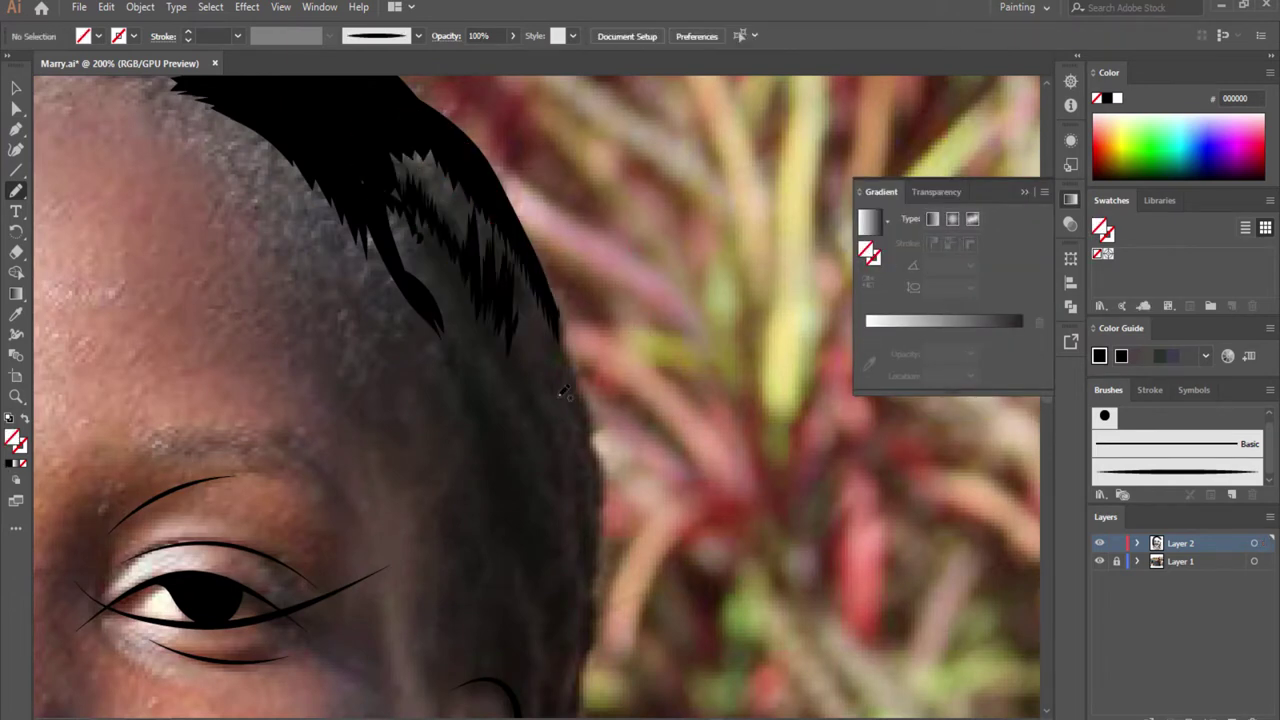
{"action": "left_click_drag", "start_coordinate": [512, 540], "coordinate": [508, 550]}
{"action": "left_click_drag", "start_coordinate": [515, 345], "coordinate": [495, 425]}
{"action": "left_click_drag", "start_coordinate": [548, 588], "coordinate": [398, 458]}
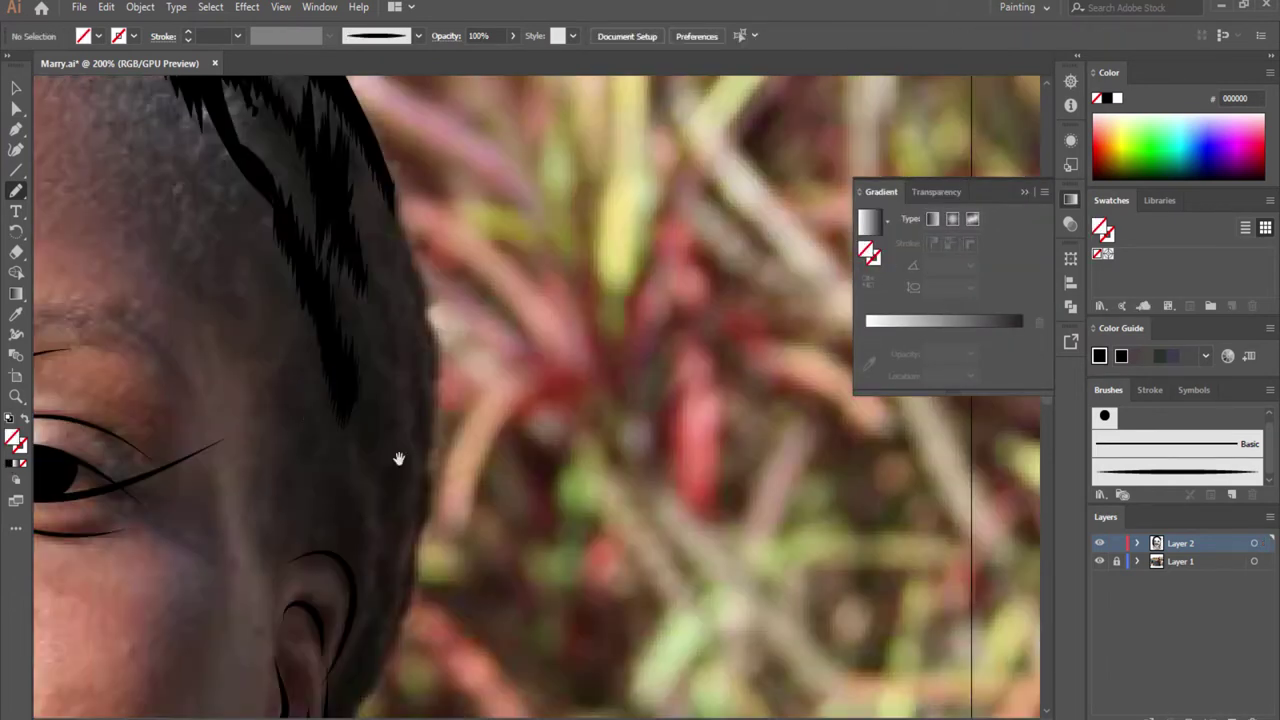
- Draw more strands beside the eye and along the hair's outer edge, then deselect
{"action": "left_click_drag", "start_coordinate": [334, 494], "coordinate": [355, 555]}
{"action": "left_click_drag", "start_coordinate": [370, 340], "coordinate": [400, 520]}
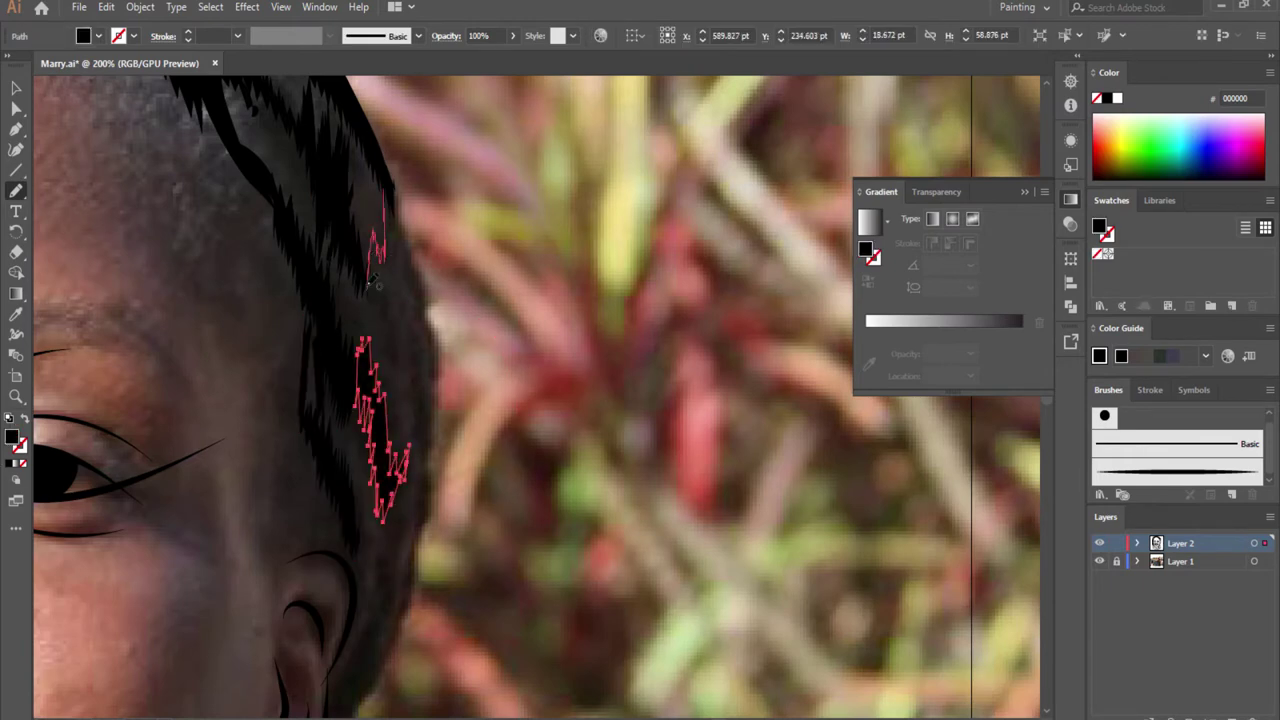
{"action": "mouse_move", "coordinate": [380, 210]}
{"action": "left_mouse_down"}
{"action": "mouse_move", "coordinate": [385, 365]}
{"action": "mouse_move", "coordinate": [485, 212]}
{"action": "left_mouse_up"}
{"action": "left_click_drag", "start_coordinate": [400, 360], "coordinate": [365, 555]}
{"action": "left_click_drag", "start_coordinate": [432, 180], "coordinate": [420, 448]}
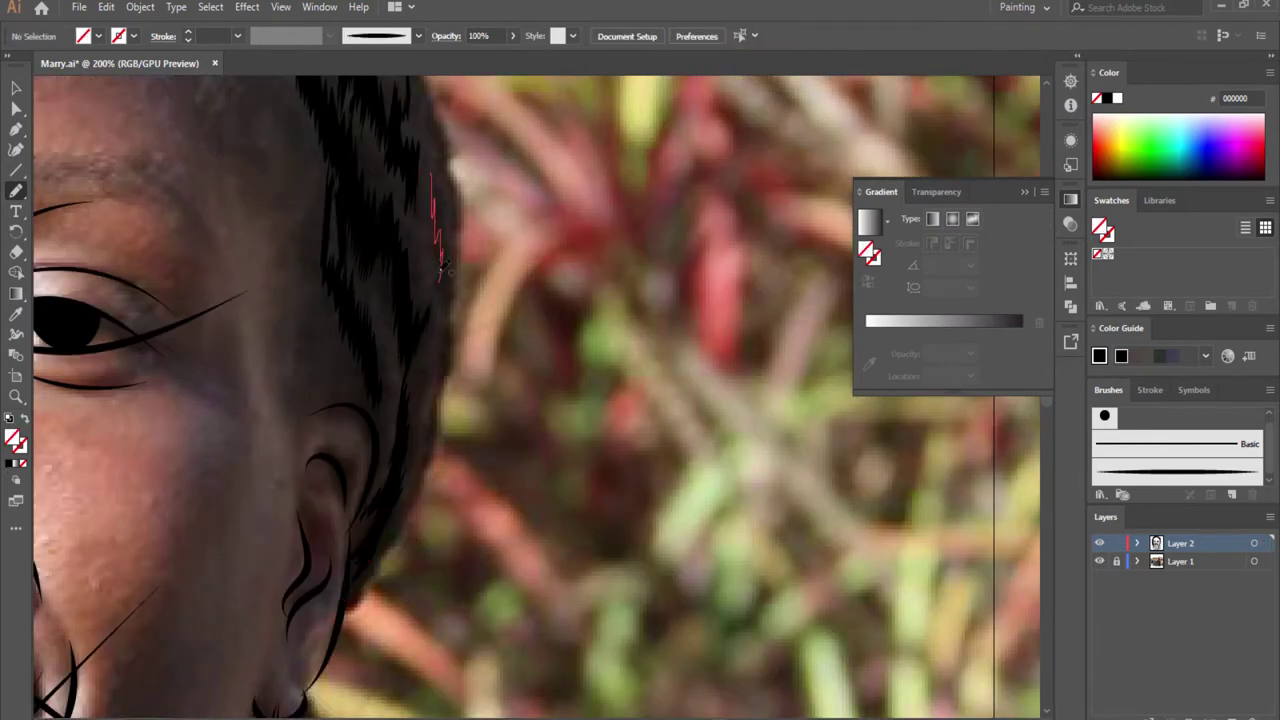
{"action": "key", "text": "ctrl+shift+a"}
{"action": "left_click_drag", "start_coordinate": [295, 218], "coordinate": [410, 484]}
- Add hair strands at the top of the head and along the sides of the face
{"action": "key", "text": "ctrl+0"}
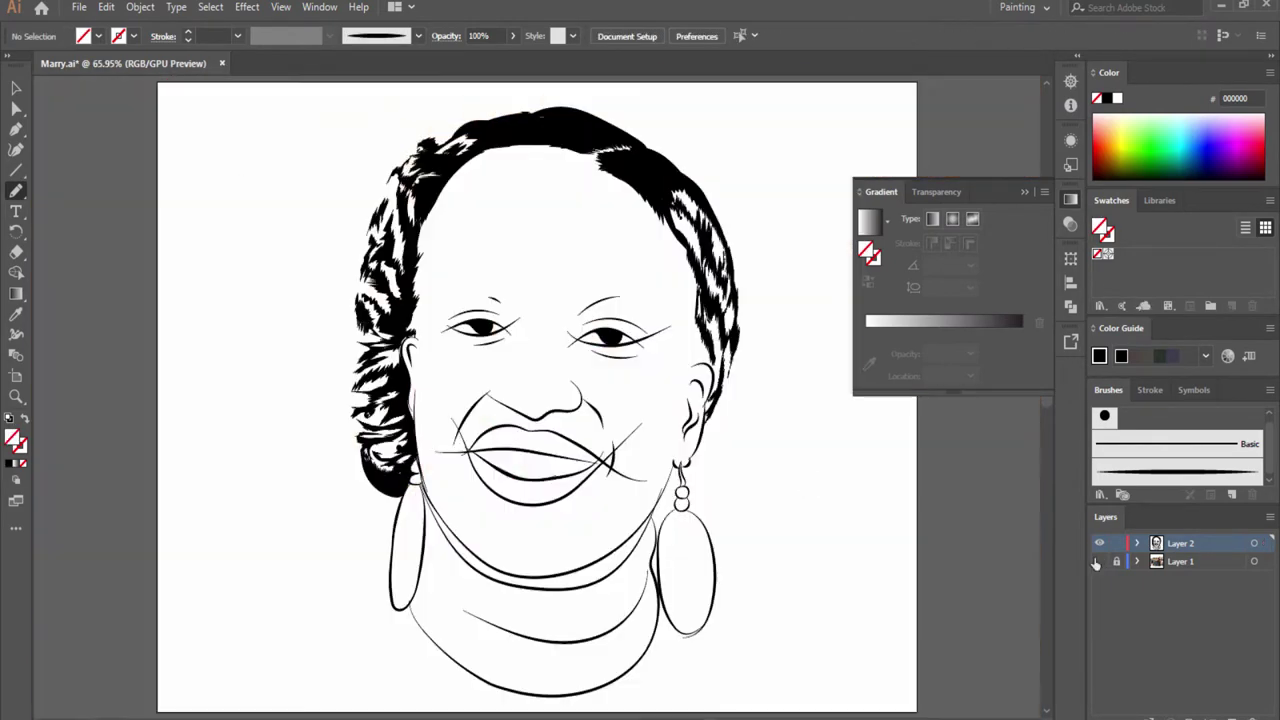
{"action": "scroll", "coordinate": [430, 440], "scroll_direction": "up", "scroll_amount": 5}
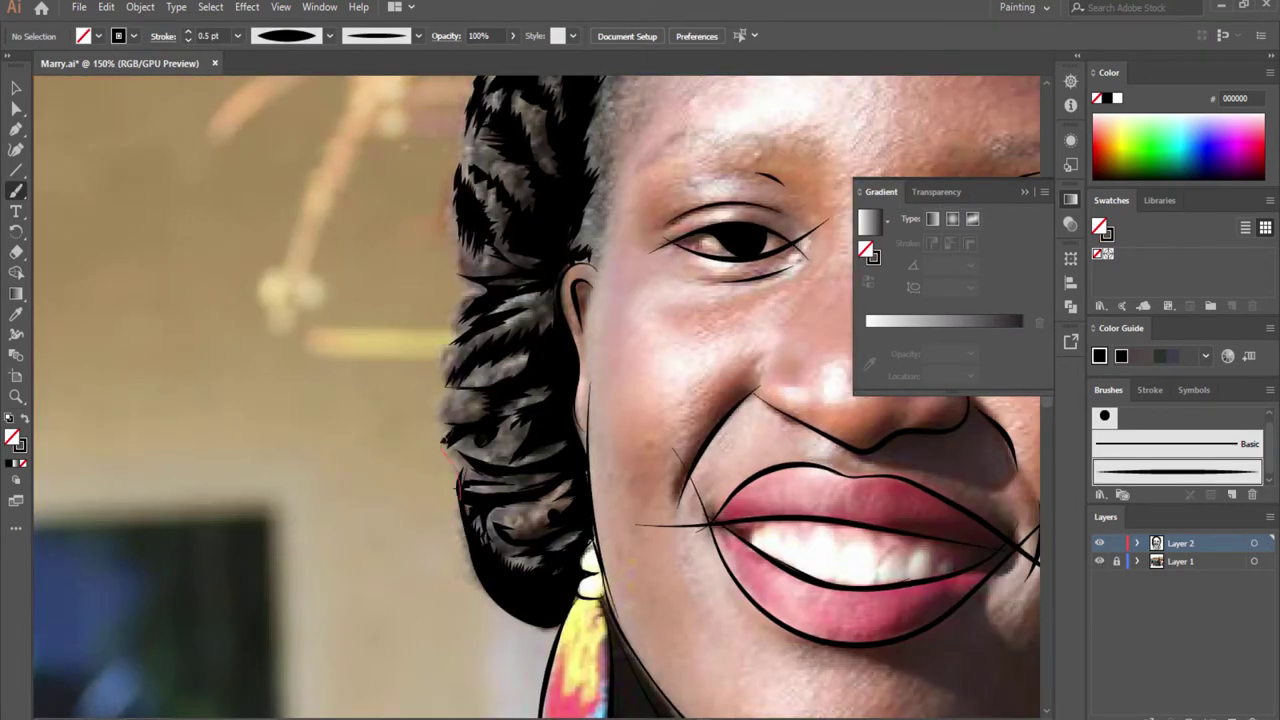
{"action": "scroll", "coordinate": [536, 400], "scroll_direction": "up", "scroll_amount": 5}
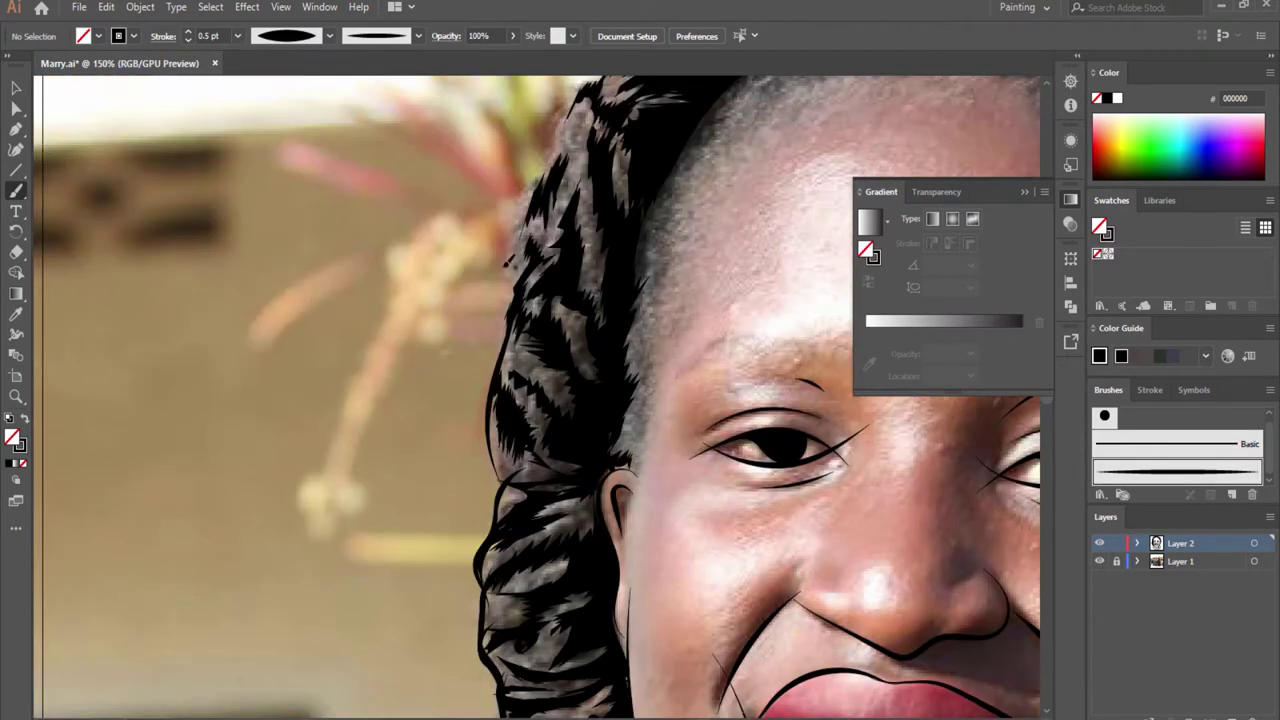
{"action": "left_click_drag", "start_coordinate": [785, 270], "coordinate": [612, 458]}
{"action": "scroll", "coordinate": [619, 448], "scroll_direction": "up", "scroll_amount": 5}
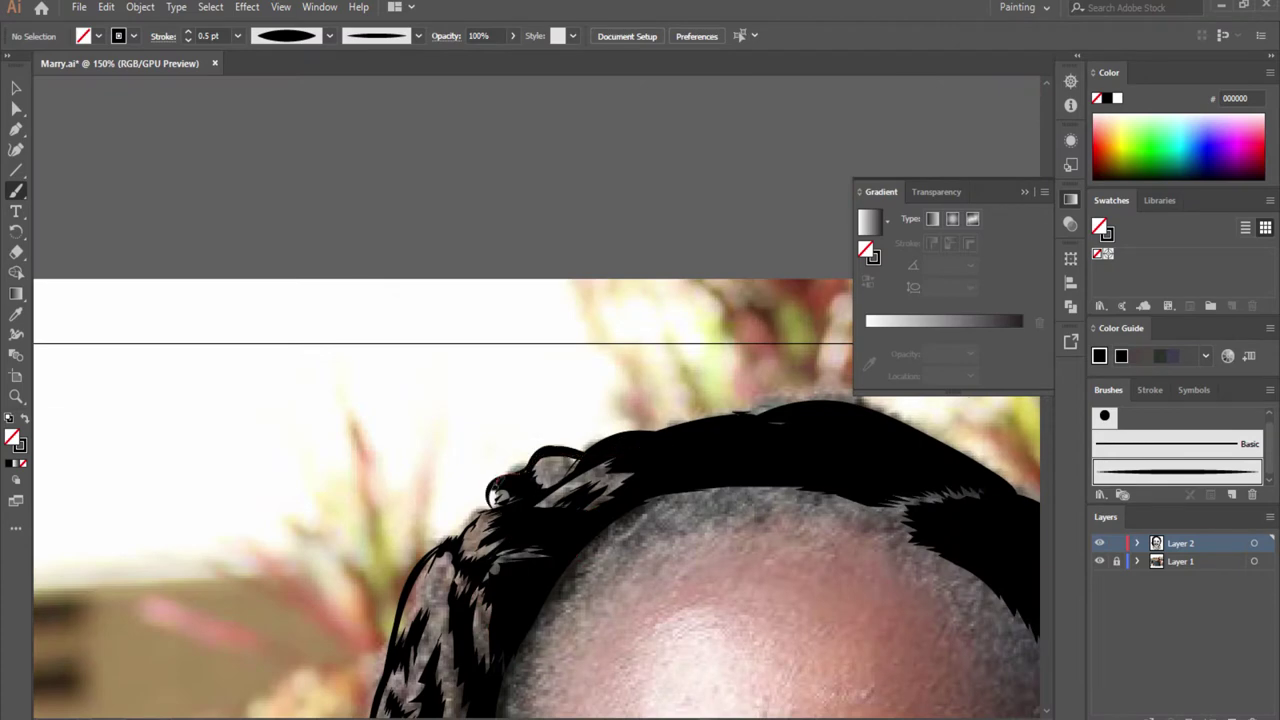
{"action": "left_click_drag", "start_coordinate": [724, 432], "coordinate": [454, 478]}
{"action": "scroll", "coordinate": [443, 428], "scroll_direction": "down", "scroll_amount": 5}
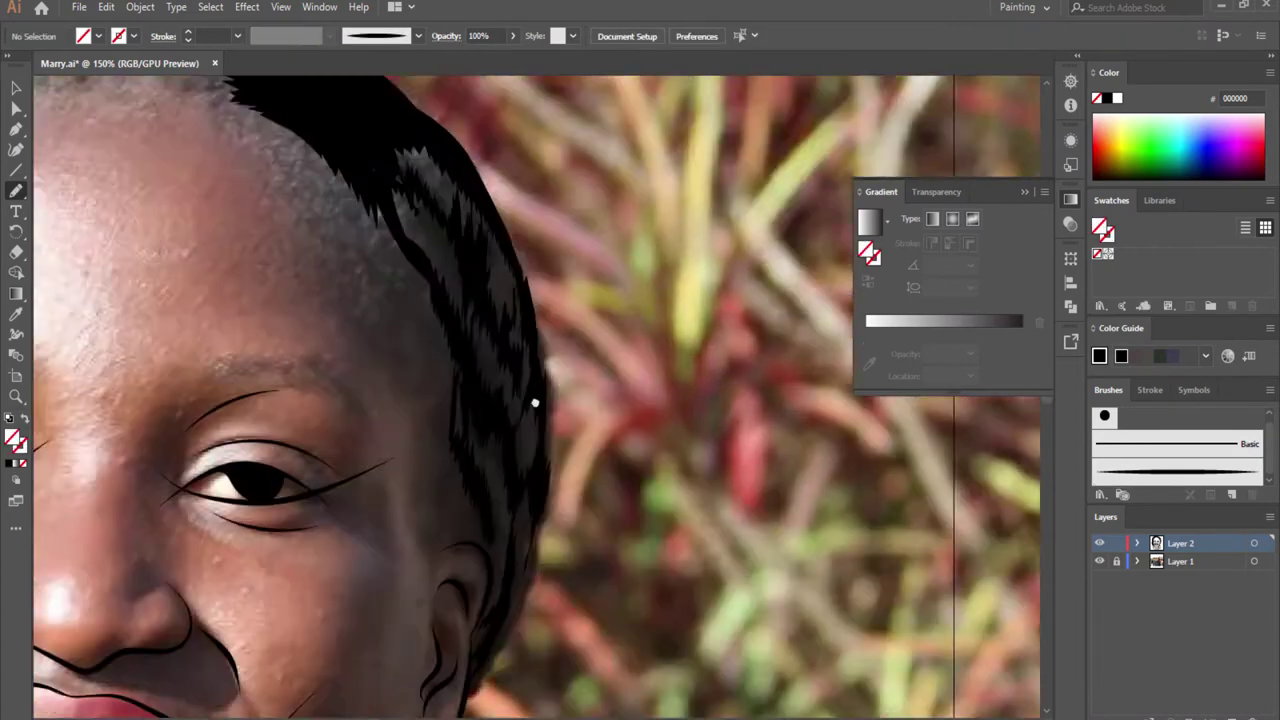
{"action": "mouse_move", "coordinate": [432, 564]}
{"action": "left_mouse_down"}
{"action": "mouse_move", "coordinate": [466, 497]}
{"action": "mouse_move", "coordinate": [470, 320]}
{"action": "left_mouse_up"}
{"action": "scroll", "coordinate": [529, 560], "scroll_direction": "up", "scroll_amount": 2}
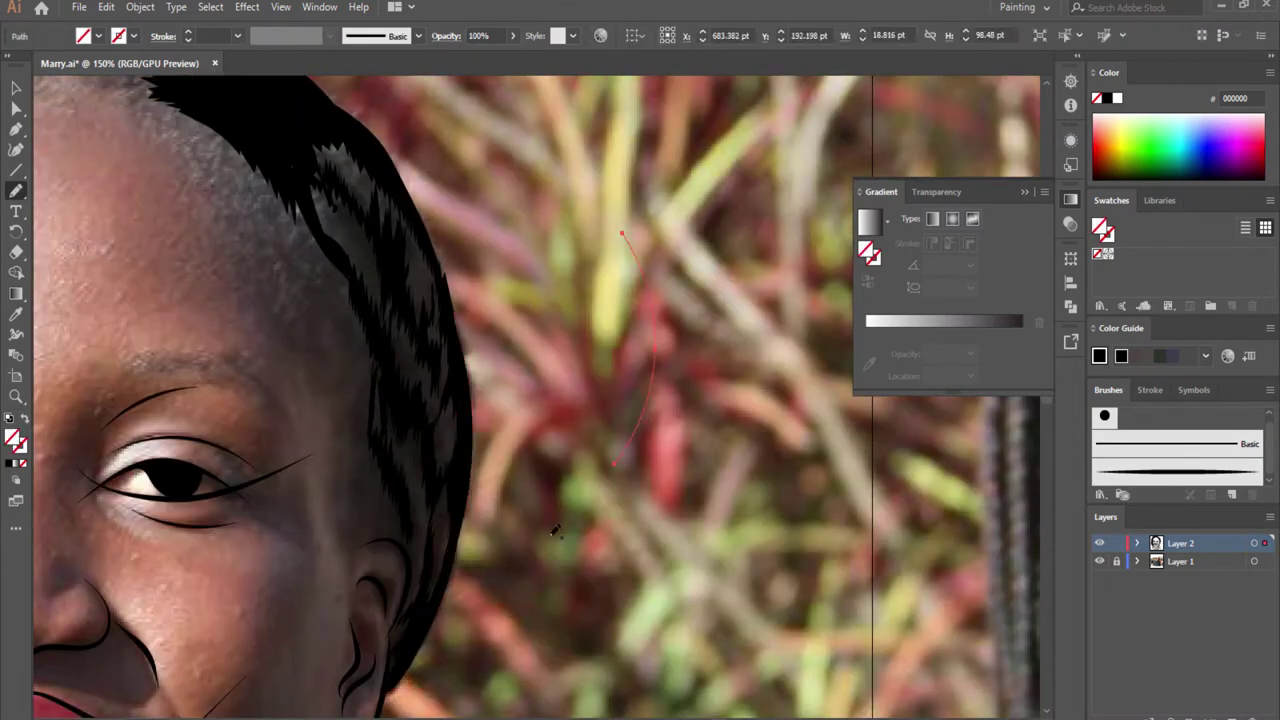
{"action": "left_click_drag", "start_coordinate": [390, 485], "coordinate": [426, 538]}
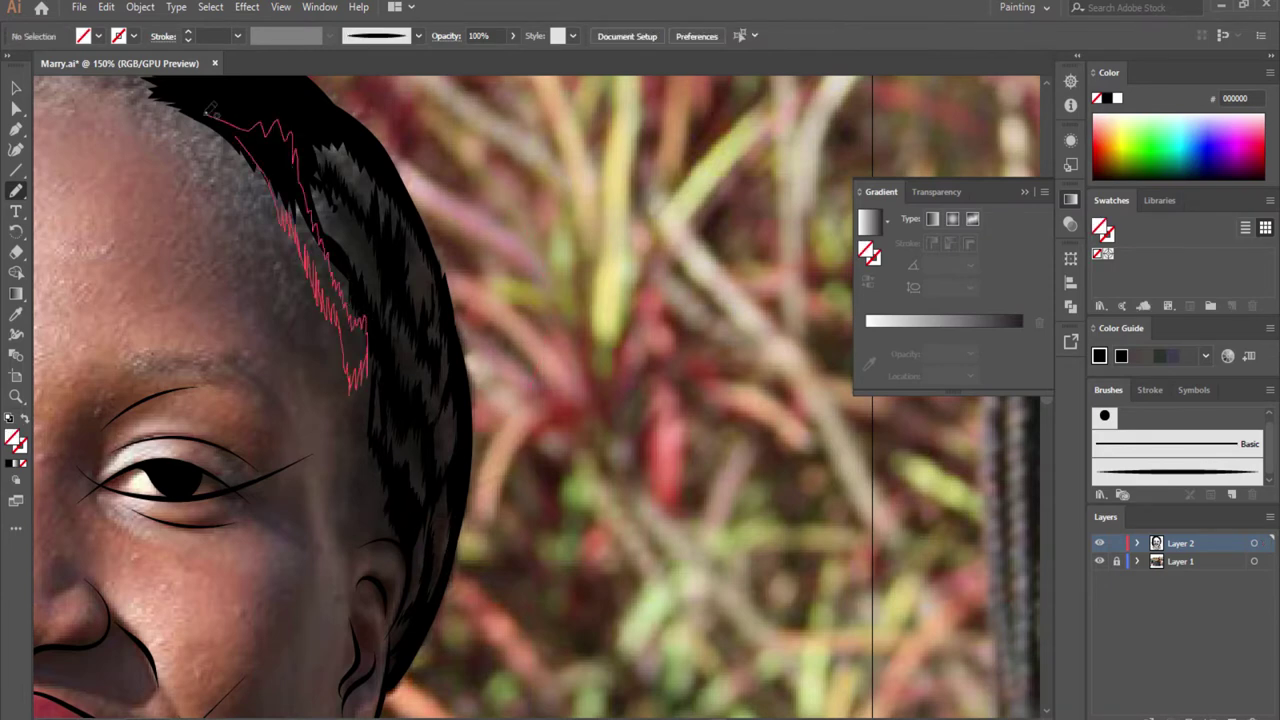
- Draw a forehead hairline strand and the eyebrow above the right-hand eye
{"action": "left_click_drag", "start_coordinate": [350, 278], "coordinate": [228, 104]}
{"action": "left_click_drag", "start_coordinate": [127, 147], "coordinate": [457, 237]}
{"action": "left_click_drag", "start_coordinate": [432, 520], "coordinate": [588, 474]}
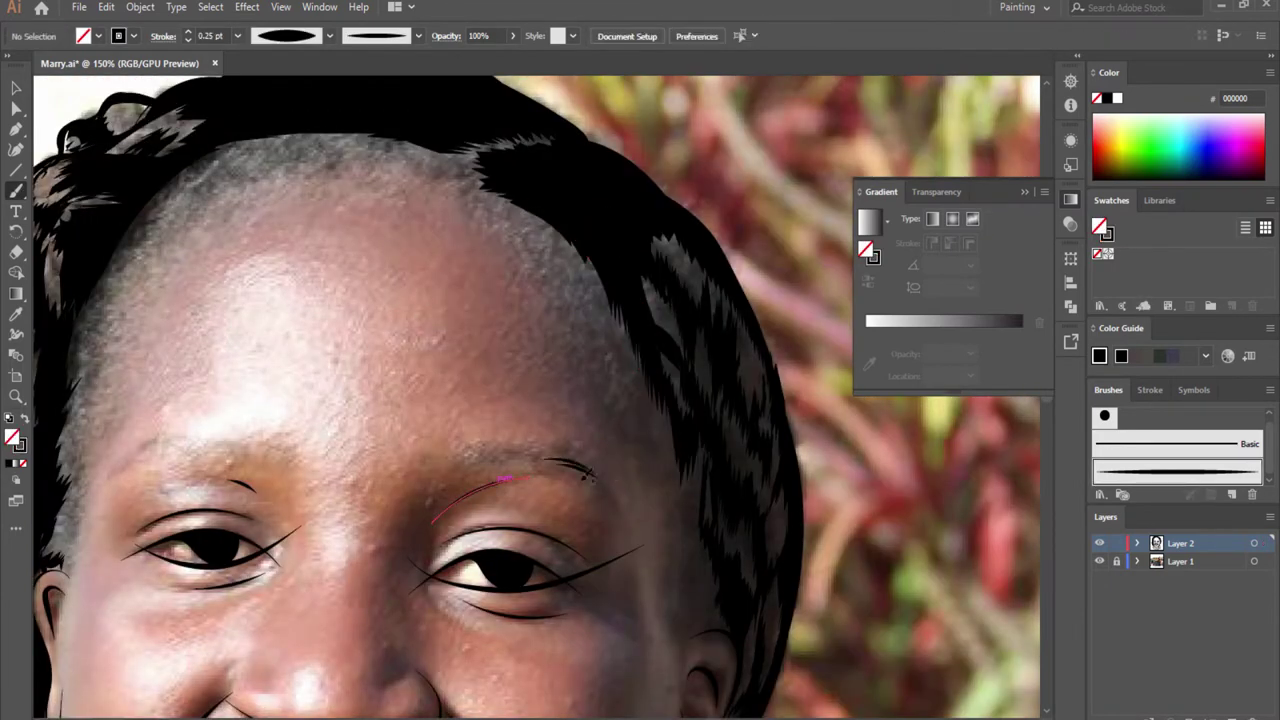
{"action": "scroll", "coordinate": [540, 486], "scroll_direction": "left", "scroll_amount": 5}
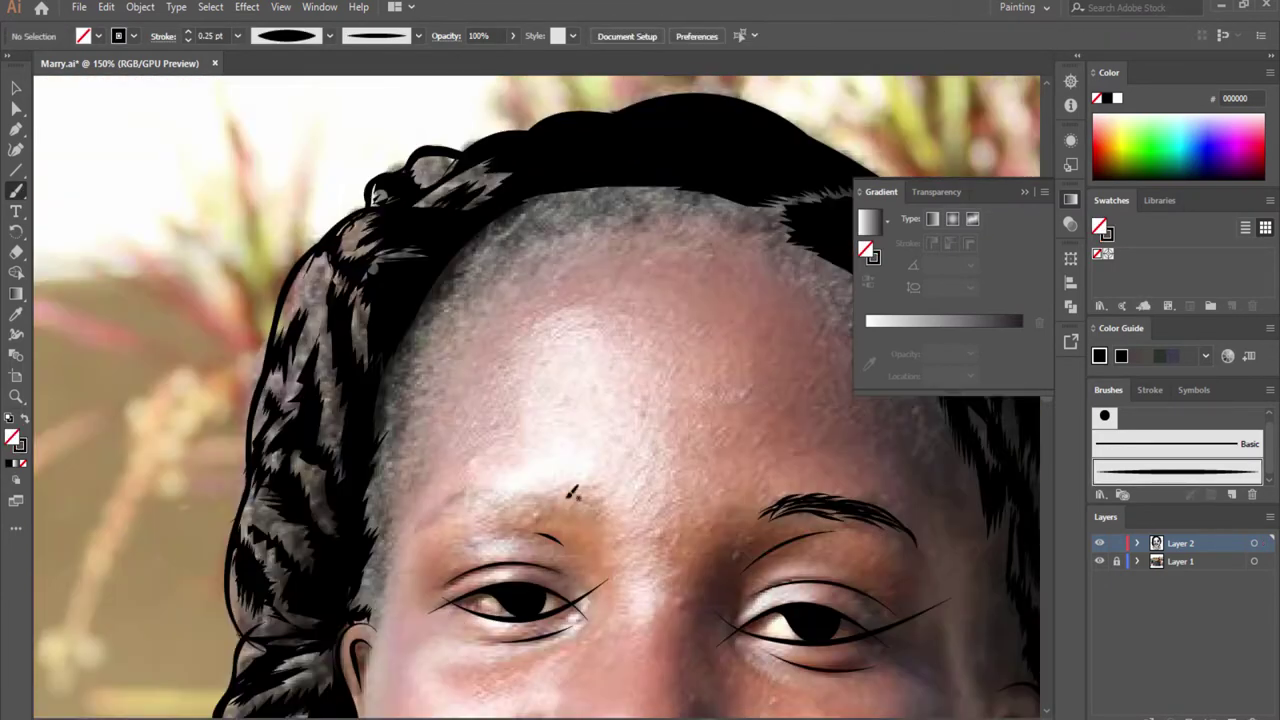
{"action": "key", "text": "ctrl+0"}
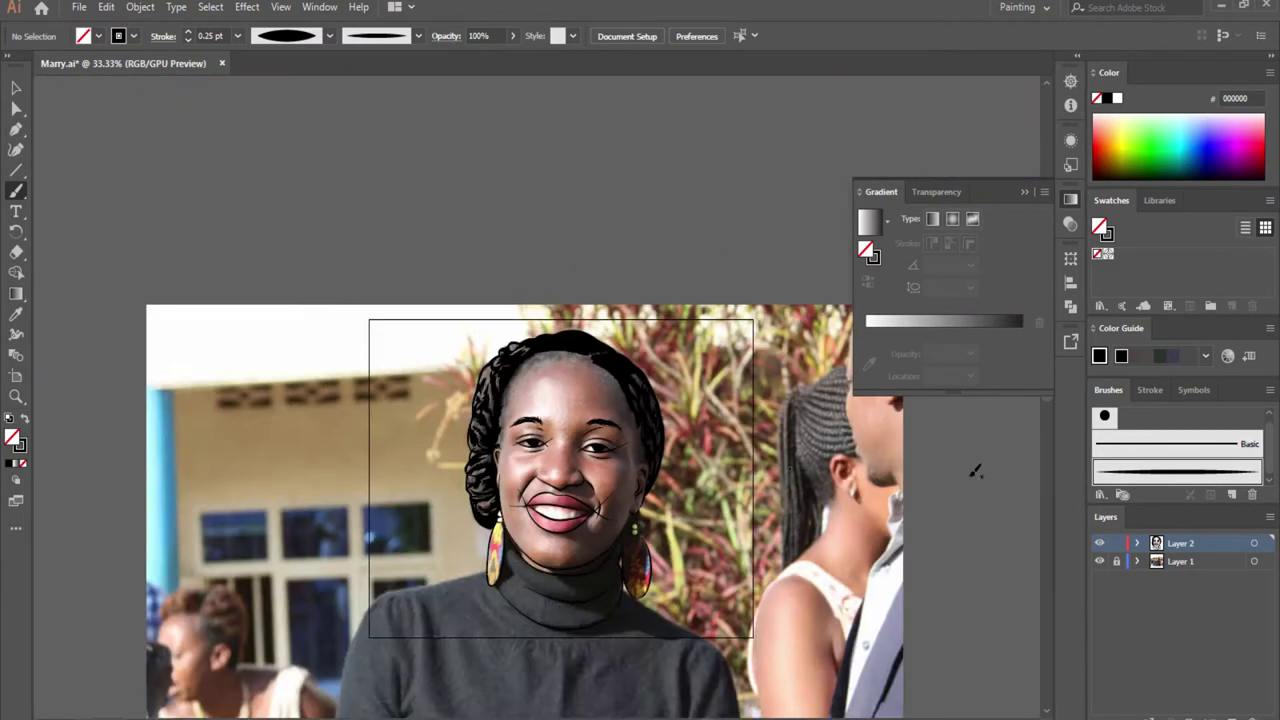
- Draw thin baby-hair wisps along the forehead hairline and the hair edge beside it
{"action": "left_click_drag", "start_coordinate": [364, 308], "coordinate": [877, 531]}
{"action": "scroll", "coordinate": [350, 415], "scroll_direction": "up", "scroll_amount": 4}
{"action": "left_click_drag", "start_coordinate": [458, 352], "coordinate": [540, 208]}
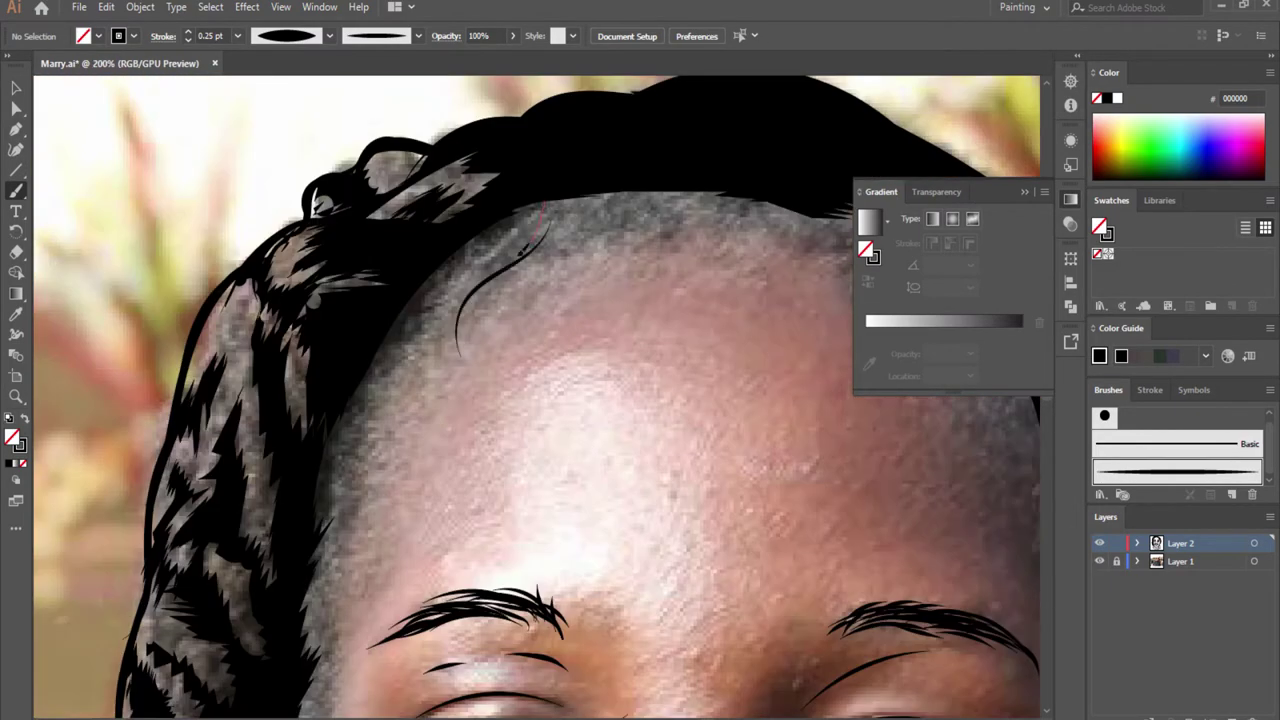
{"action": "scroll", "coordinate": [390, 476], "scroll_direction": "down", "scroll_amount": 2}
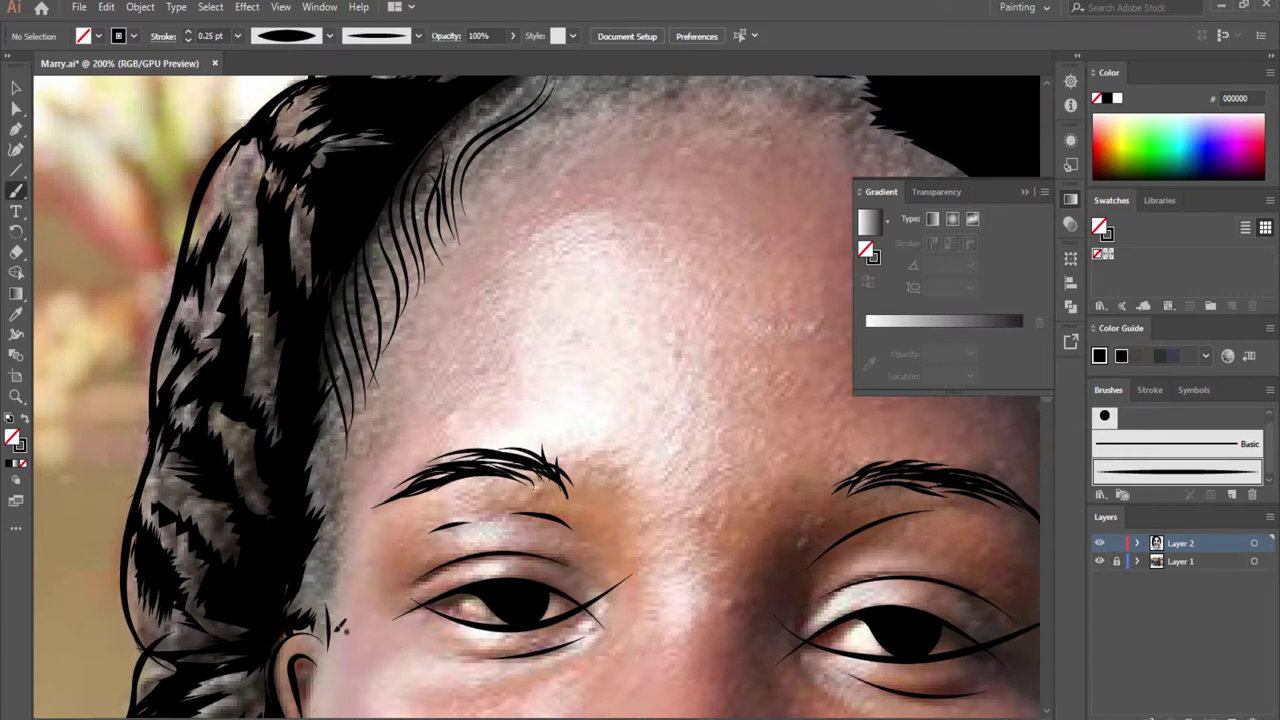
{"action": "scroll", "coordinate": [377, 543], "scroll_direction": "up", "scroll_amount": 5}
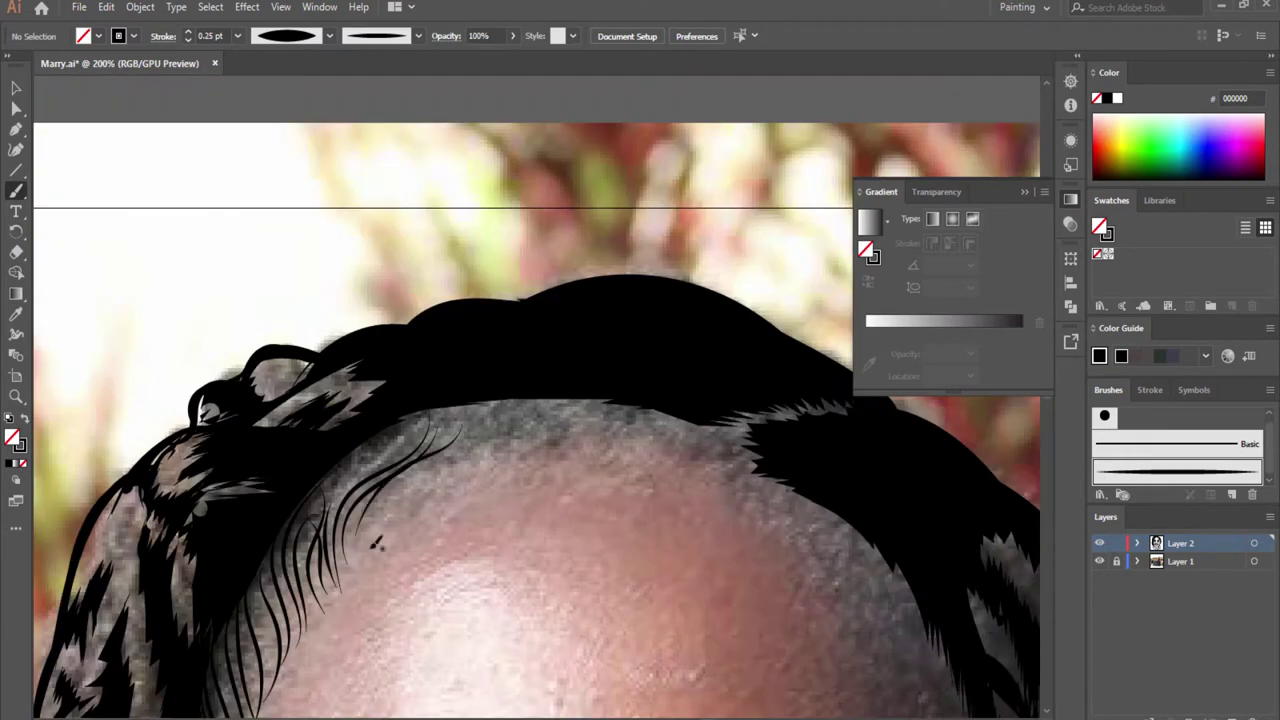
{"action": "scroll", "coordinate": [542, 389], "scroll_direction": "down", "scroll_amount": 1}
{"action": "scroll", "coordinate": [363, 379], "scroll_direction": "right", "scroll_amount": 6}
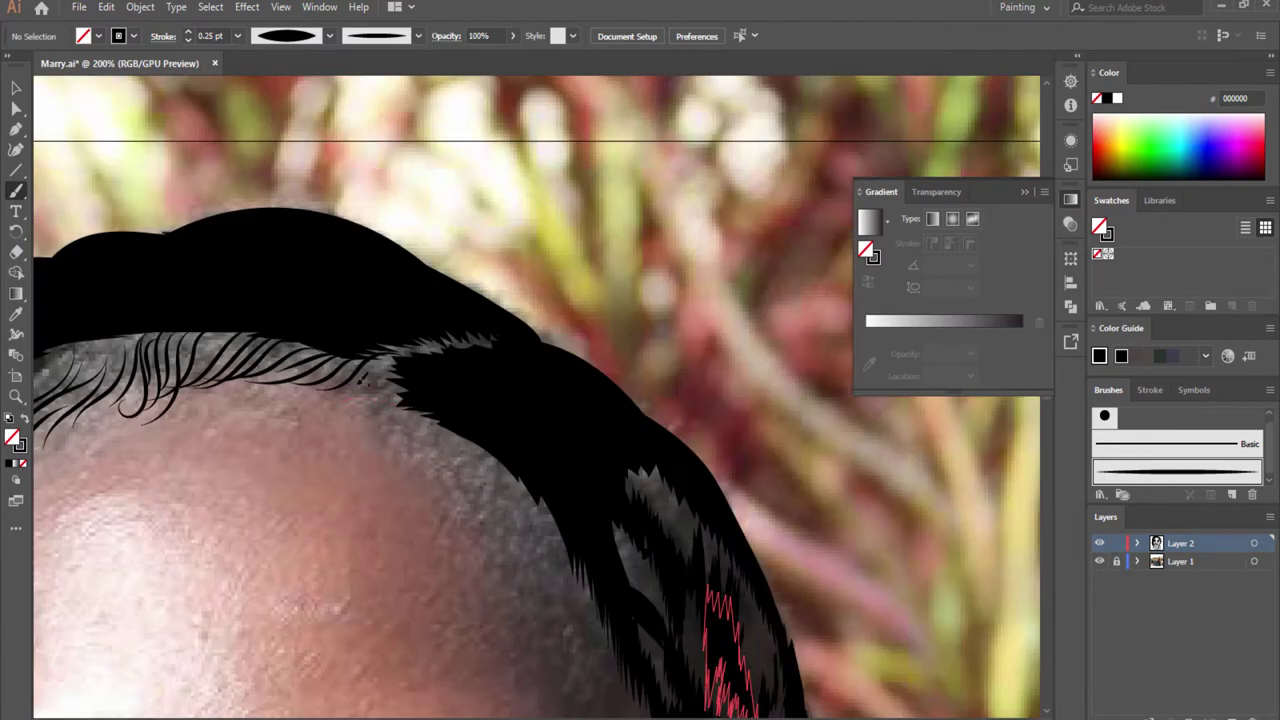
{"action": "scroll", "coordinate": [475, 333], "scroll_direction": "down", "scroll_amount": 3}
{"action": "scroll", "coordinate": [625, 451], "scroll_direction": "down", "scroll_amount": 3}
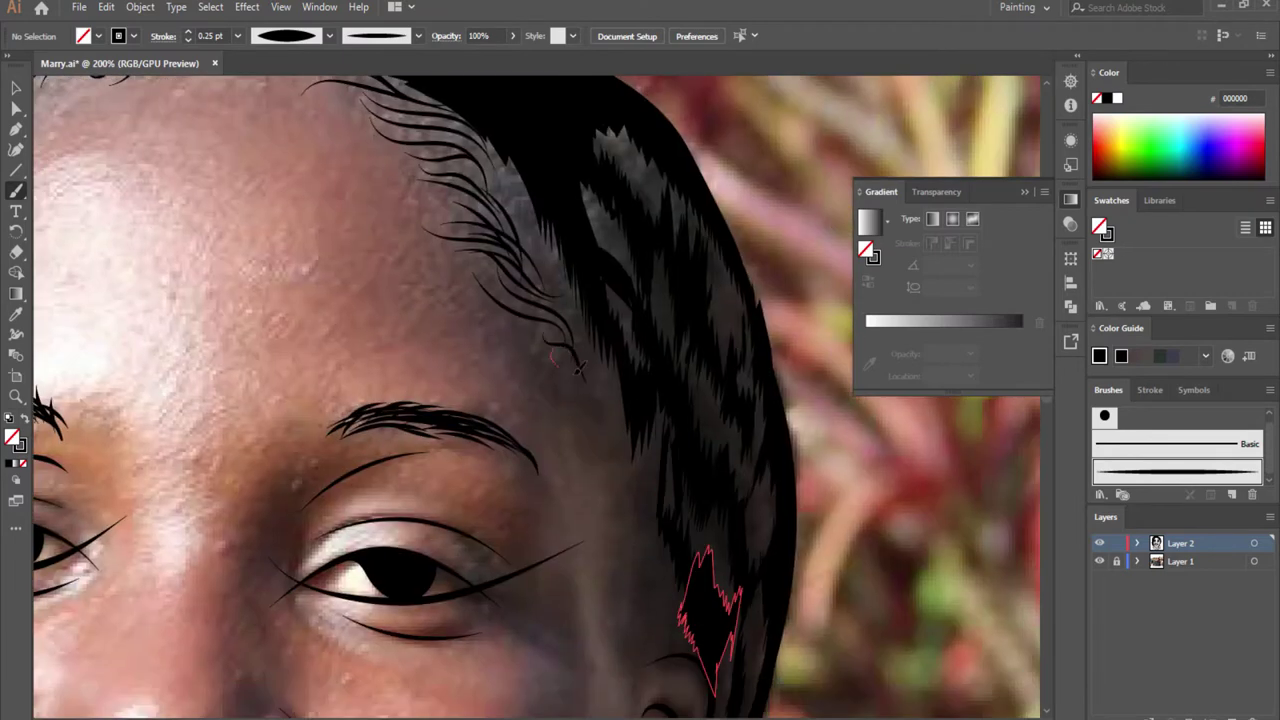
{"action": "scroll", "coordinate": [560, 400], "scroll_direction": "right", "scroll_amount": 3}
{"action": "scroll", "coordinate": [498, 356], "scroll_direction": "down", "scroll_amount": 1}
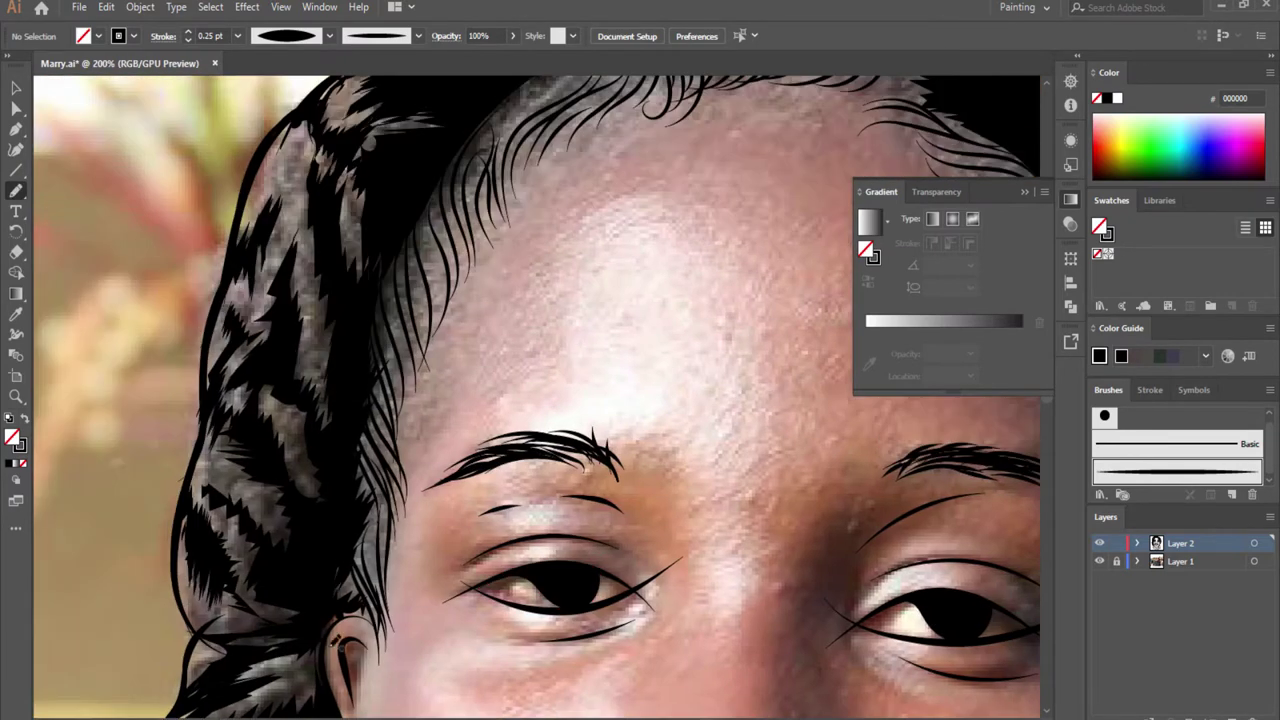
{"action": "mouse_move", "coordinate": [388, 455]}
{"action": "left_mouse_down"}
{"action": "mouse_move", "coordinate": [330, 690]}
{"action": "mouse_move", "coordinate": [457, 90]}
{"action": "left_mouse_up"}
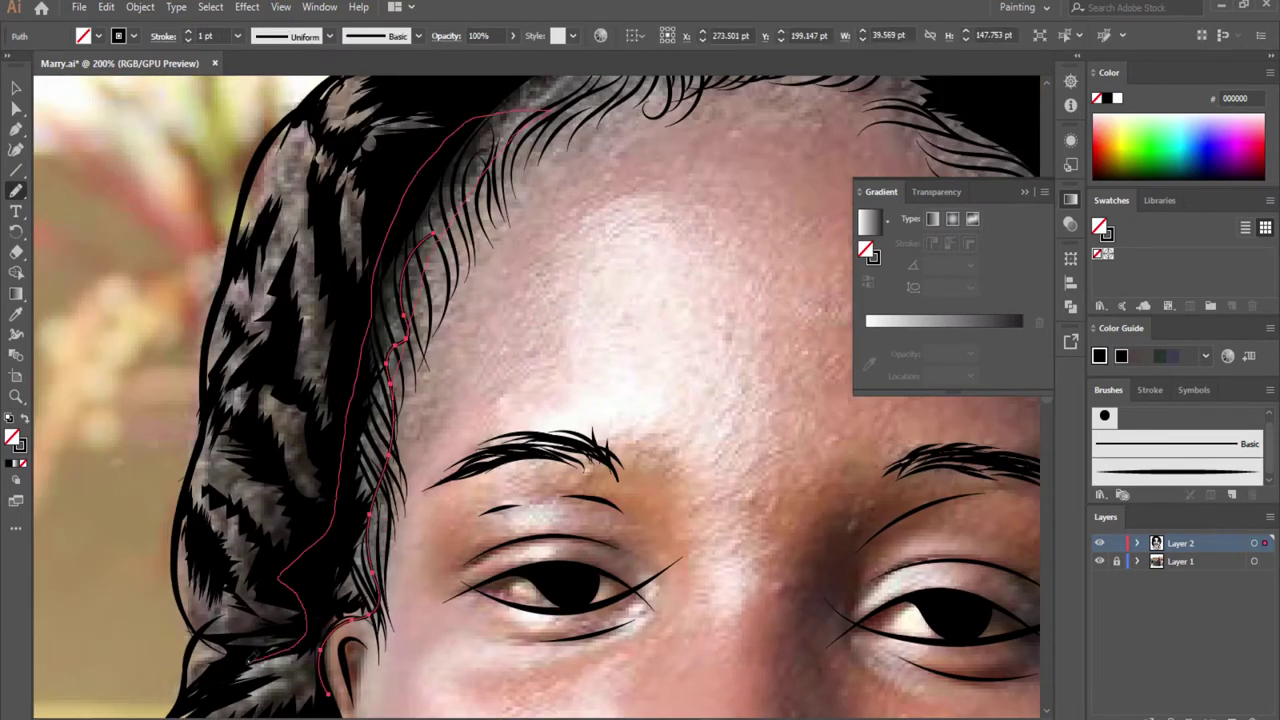
- Add a black hair shape at the top of the head and a strand beside the face
{"action": "scroll", "coordinate": [536, 400], "scroll_direction": "up", "scroll_amount": 7}
{"action": "left_click_drag", "start_coordinate": [630, 440], "coordinate": [210, 525]}
{"action": "key", "text": "shift+x"}
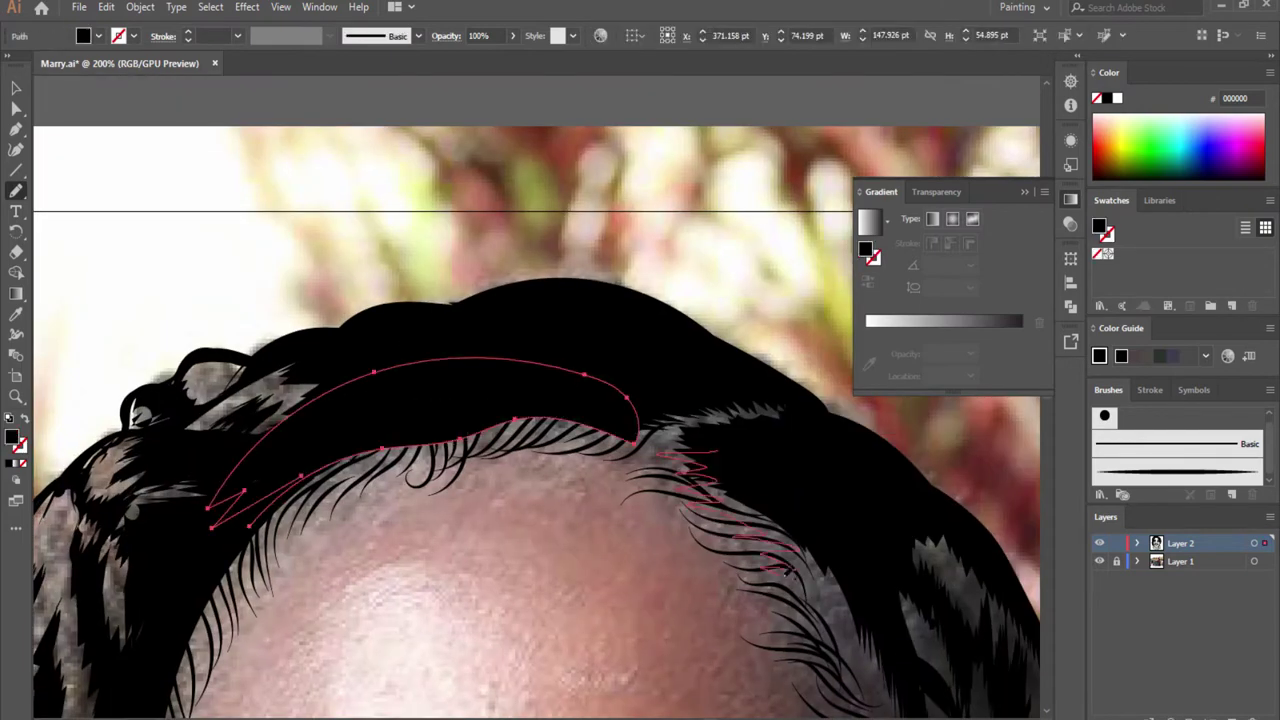
{"action": "scroll", "coordinate": [513, 443], "scroll_direction": "down", "scroll_amount": 5}
{"action": "scroll", "coordinate": [513, 443], "scroll_direction": "right", "scroll_amount": 2}
{"action": "scroll", "coordinate": [513, 443], "scroll_direction": "up", "scroll_amount": 3}
{"action": "scroll", "coordinate": [513, 443], "scroll_direction": "down", "scroll_amount": 4}
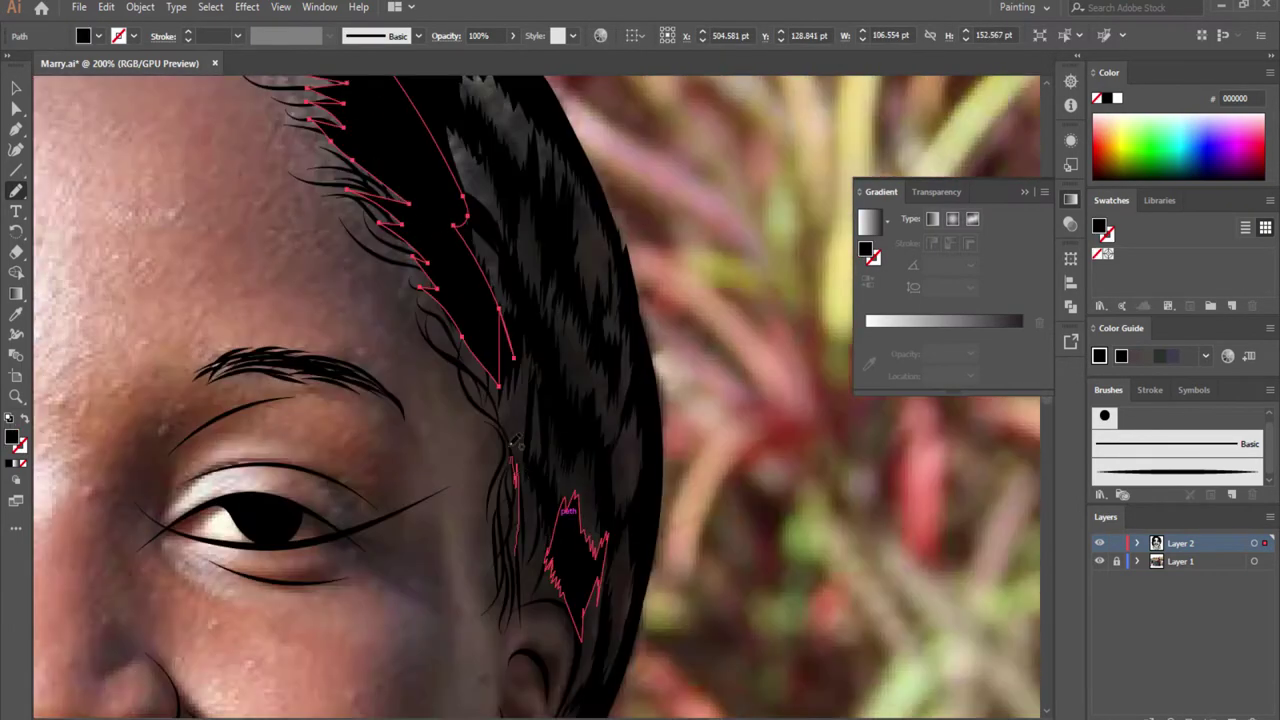
{"action": "left_click_drag", "start_coordinate": [513, 443], "coordinate": [505, 335]}
- Paint extra black strands into the hair crown
{"action": "scroll", "coordinate": [735, 425], "scroll_direction": "down", "scroll_amount": 5}
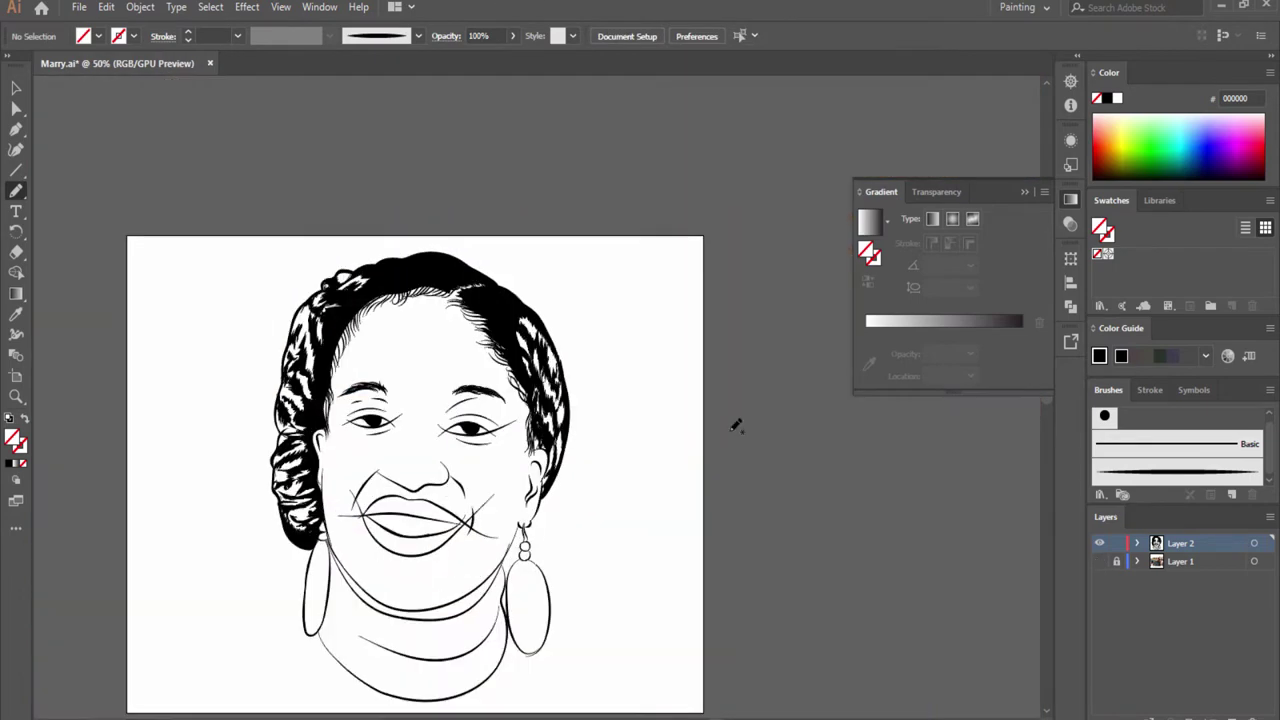
{"action": "scroll", "coordinate": [541, 508], "scroll_direction": "up", "scroll_amount": 5}
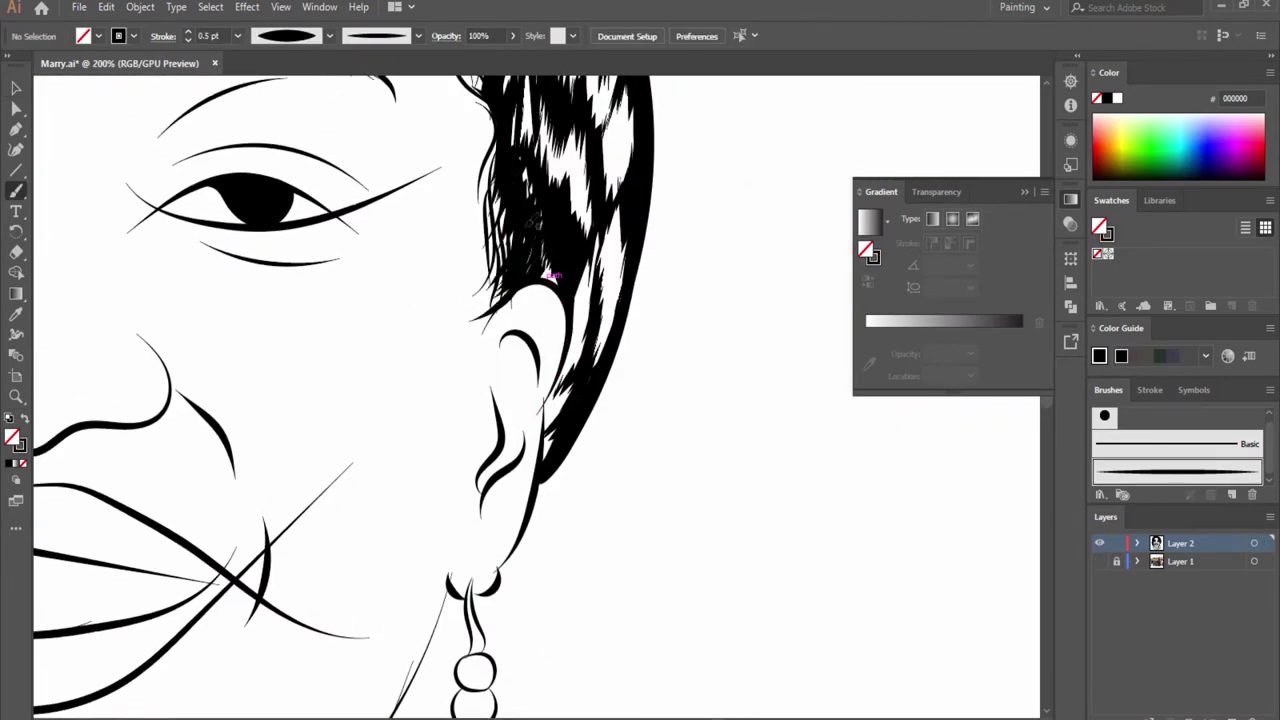
{"action": "scroll", "coordinate": [535, 220], "scroll_direction": "up", "scroll_amount": 3}
{"action": "scroll", "coordinate": [524, 364], "scroll_direction": "up", "scroll_amount": 4}
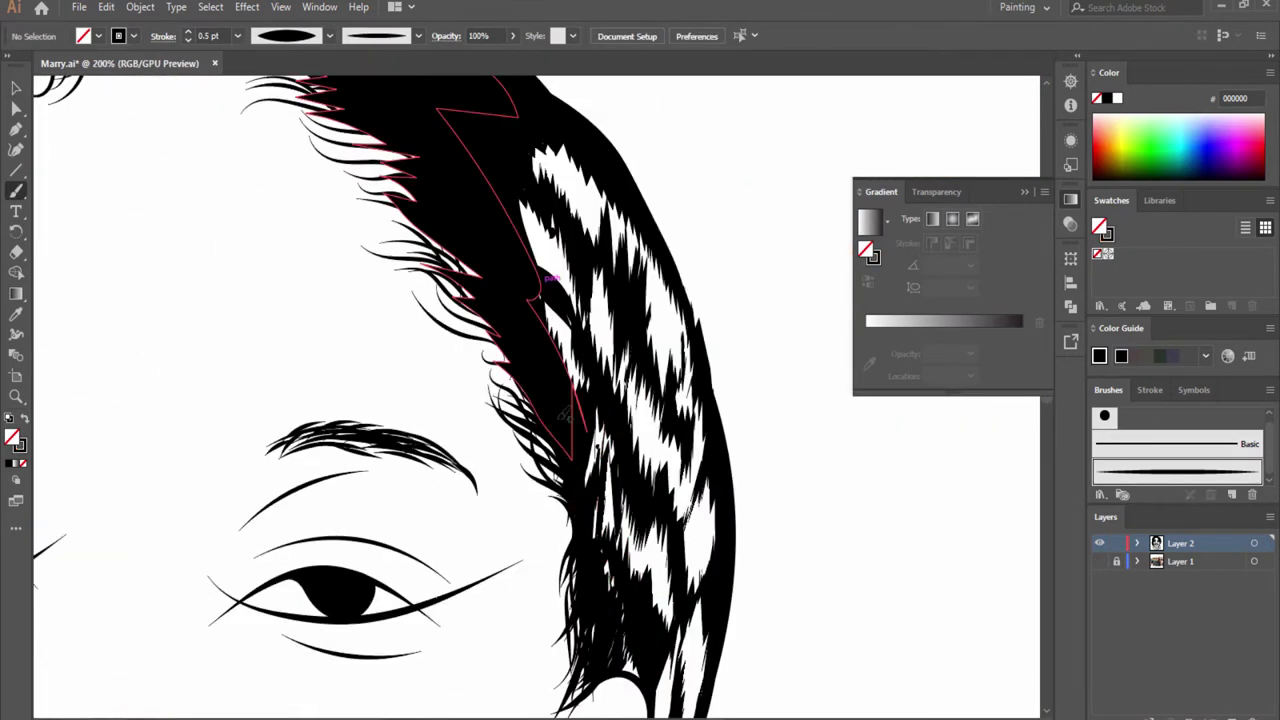
{"action": "scroll", "coordinate": [536, 355], "scroll_direction": "up", "scroll_amount": 2}
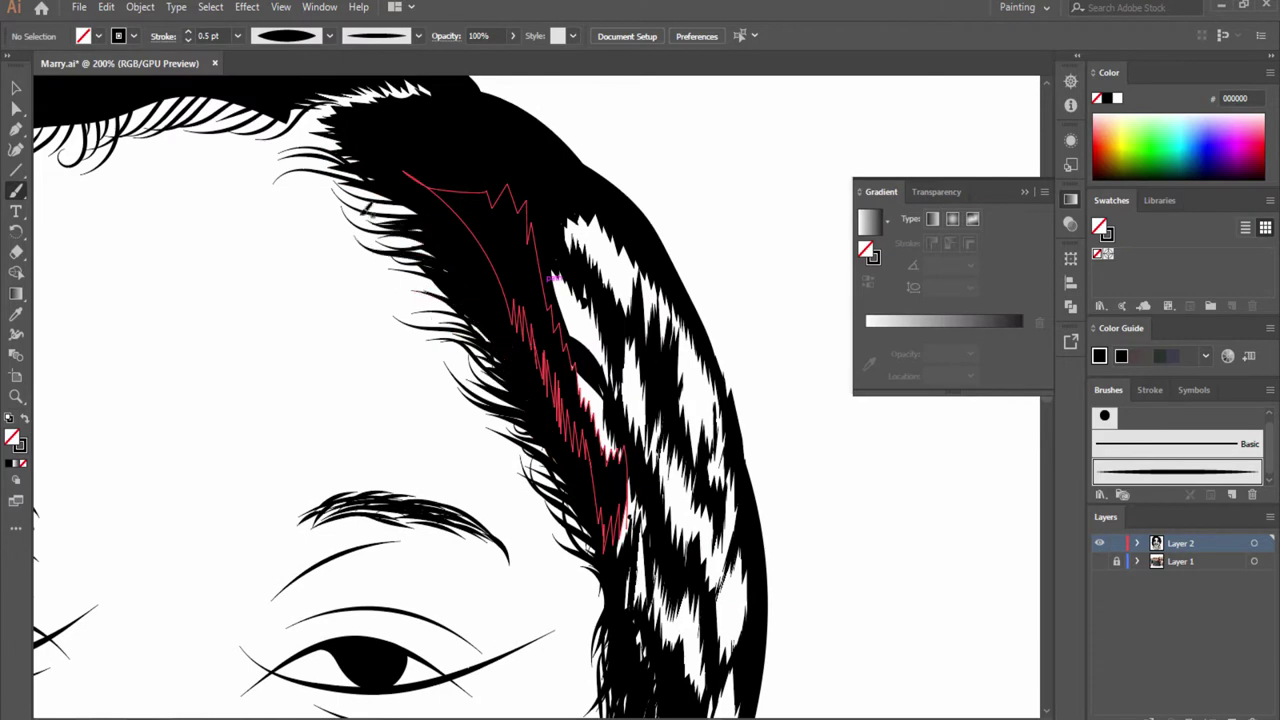
{"action": "scroll", "coordinate": [500, 366], "scroll_direction": "up", "scroll_amount": 3}
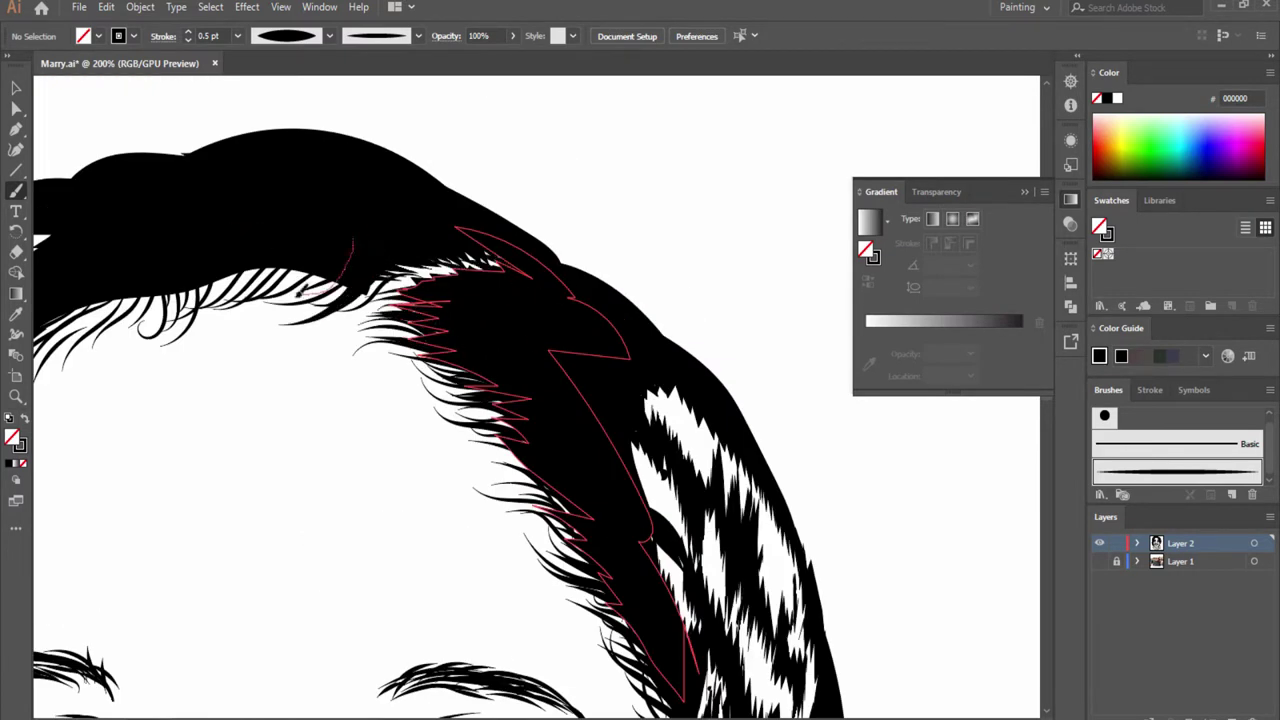
{"action": "scroll", "coordinate": [536, 400], "scroll_direction": "down", "scroll_amount": 5}
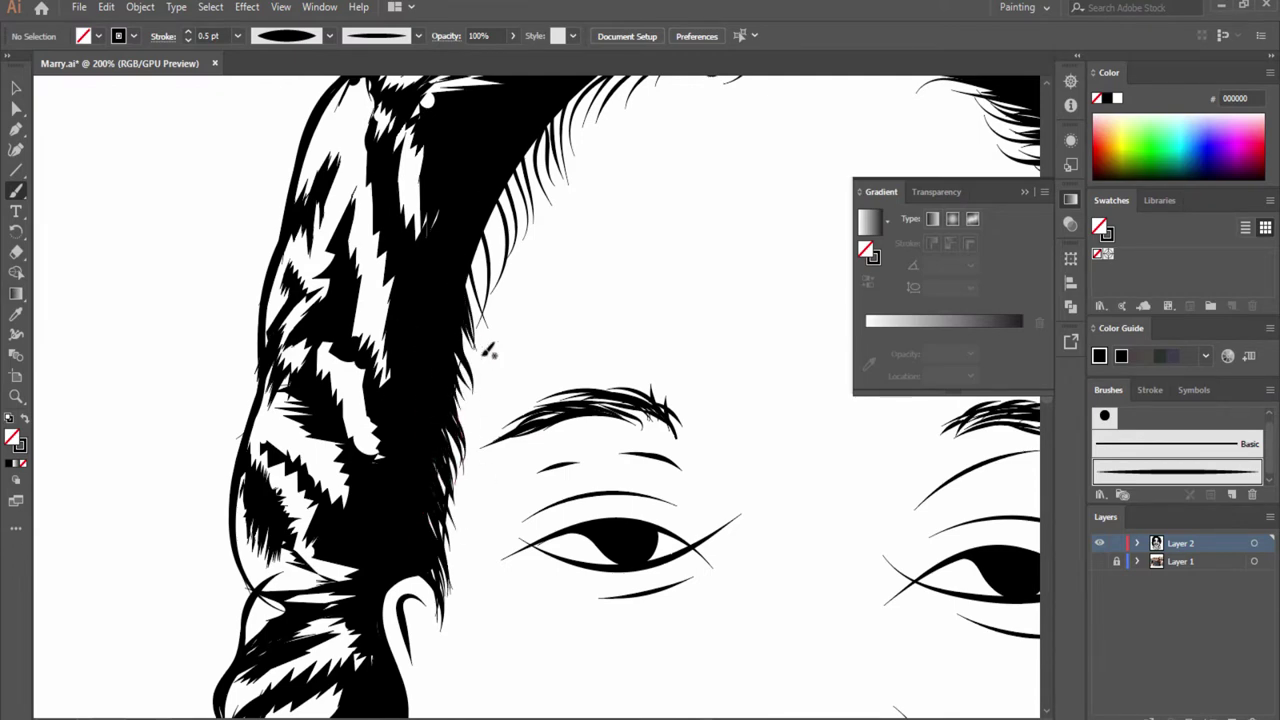
{"action": "scroll", "coordinate": [488, 350], "scroll_direction": "up", "scroll_amount": 3}
{"action": "key", "text": "ctrl+0"}
{"action": "scroll", "coordinate": [400, 309], "scroll_direction": "up", "scroll_amount": 5, "text": "alt"}
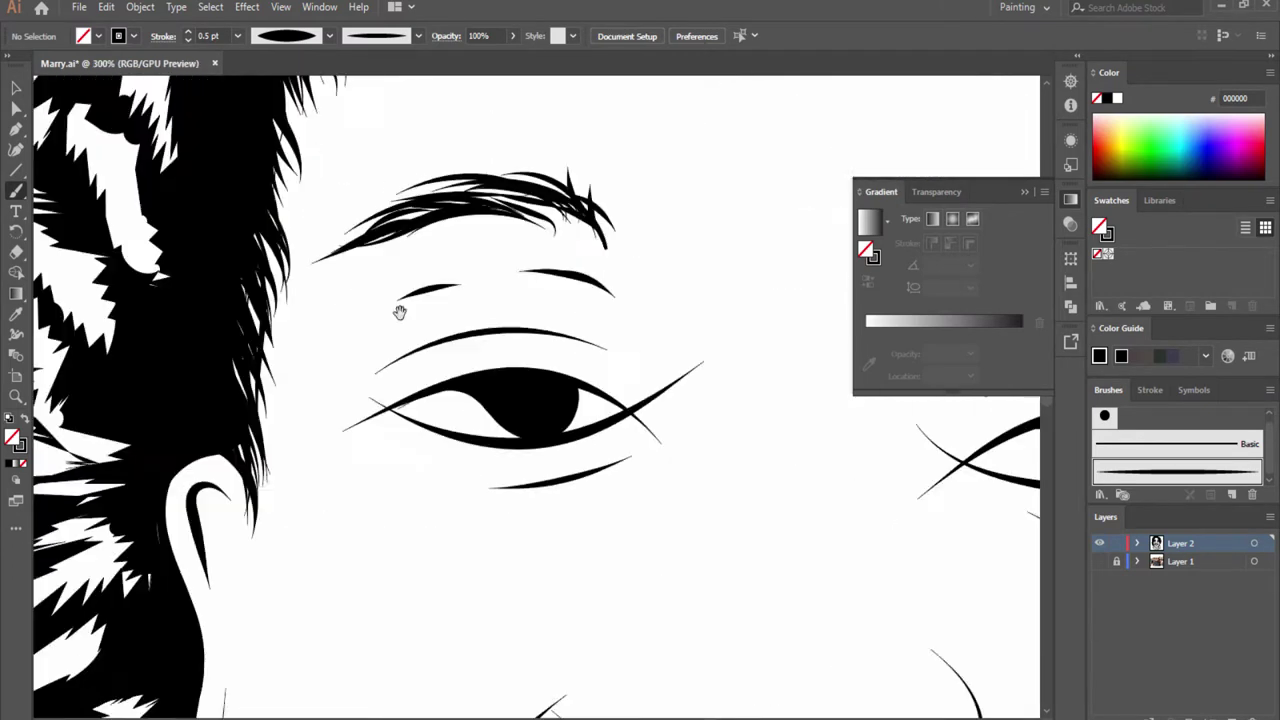
{"action": "scroll", "coordinate": [478, 300], "scroll_direction": "up", "scroll_amount": 10}
{"action": "left_click_drag", "start_coordinate": [479, 300], "coordinate": [510, 224]}
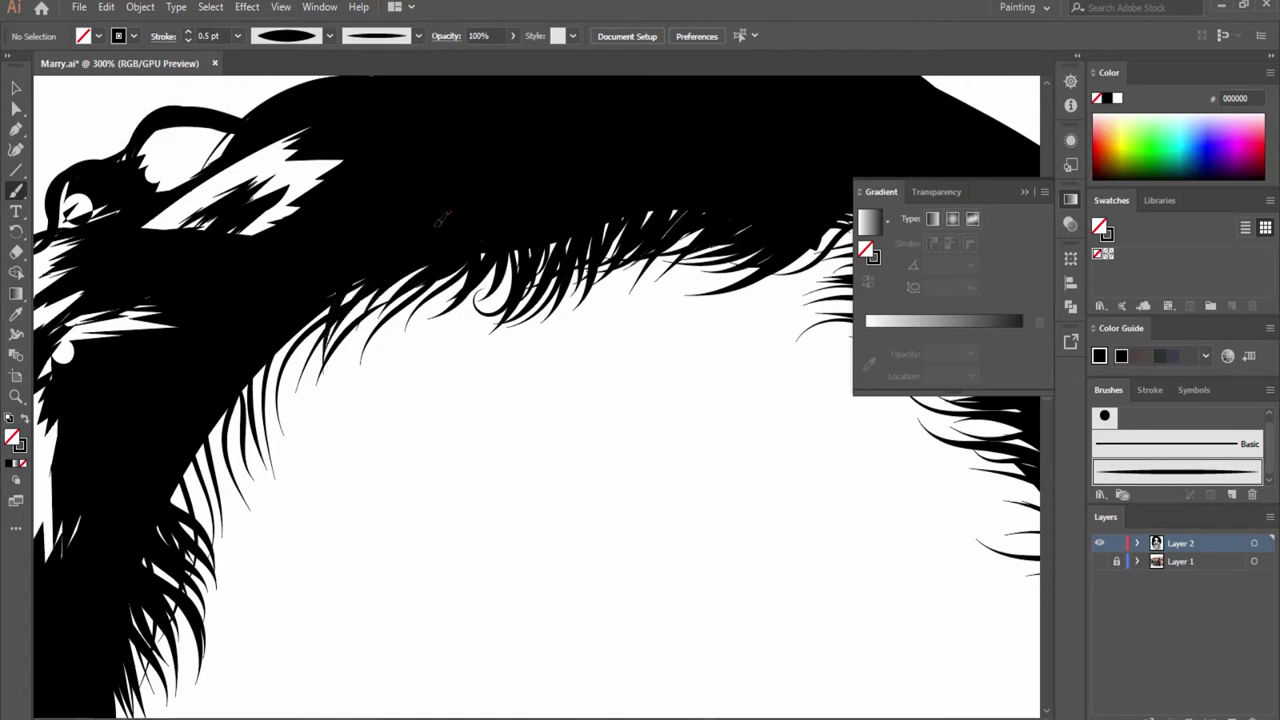
- Show the reference photo underneath and move the view over to the nose and eye
{"action": "scroll", "coordinate": [322, 381], "scroll_direction": "down", "scroll_amount": 3}
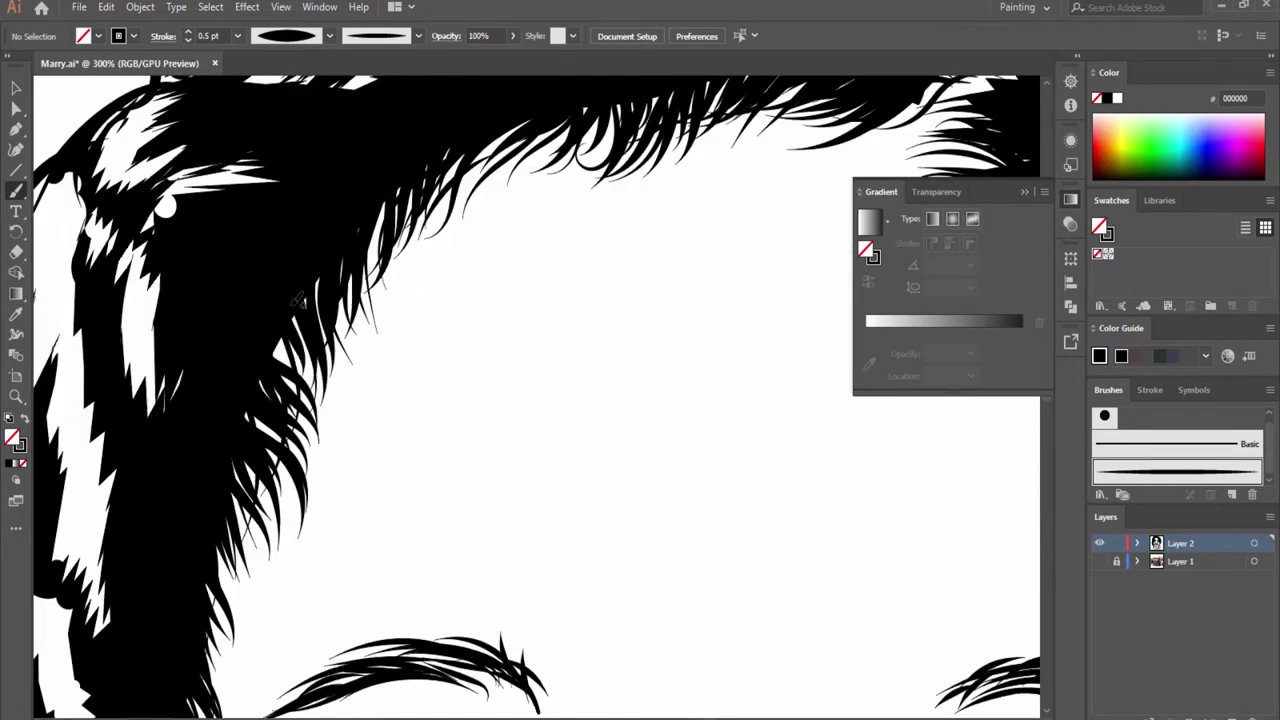
{"action": "key", "text": "ctrl+0"}
{"action": "scroll", "coordinate": [398, 326], "scroll_direction": "up", "scroll_amount": 5, "text": "alt"}
{"action": "left_click", "coordinate": [1099, 561]}
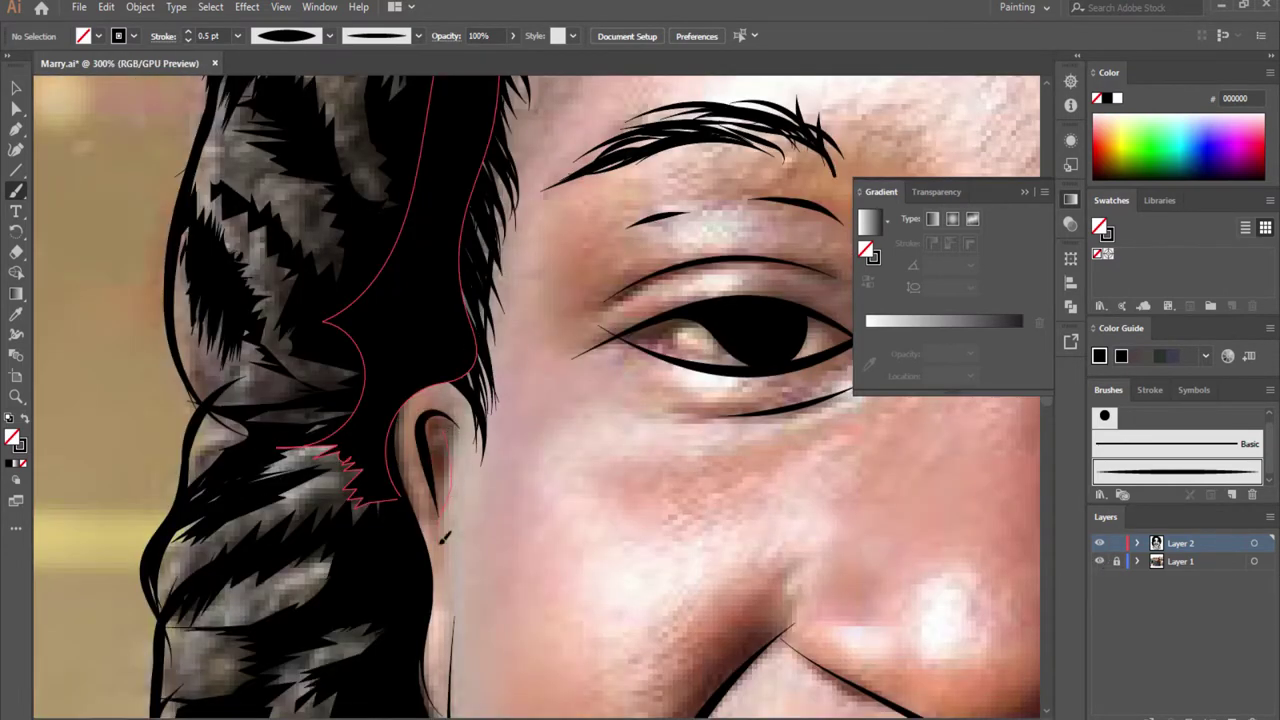
{"action": "scroll", "coordinate": [640, 400], "scroll_direction": "down", "scroll_amount": 3}
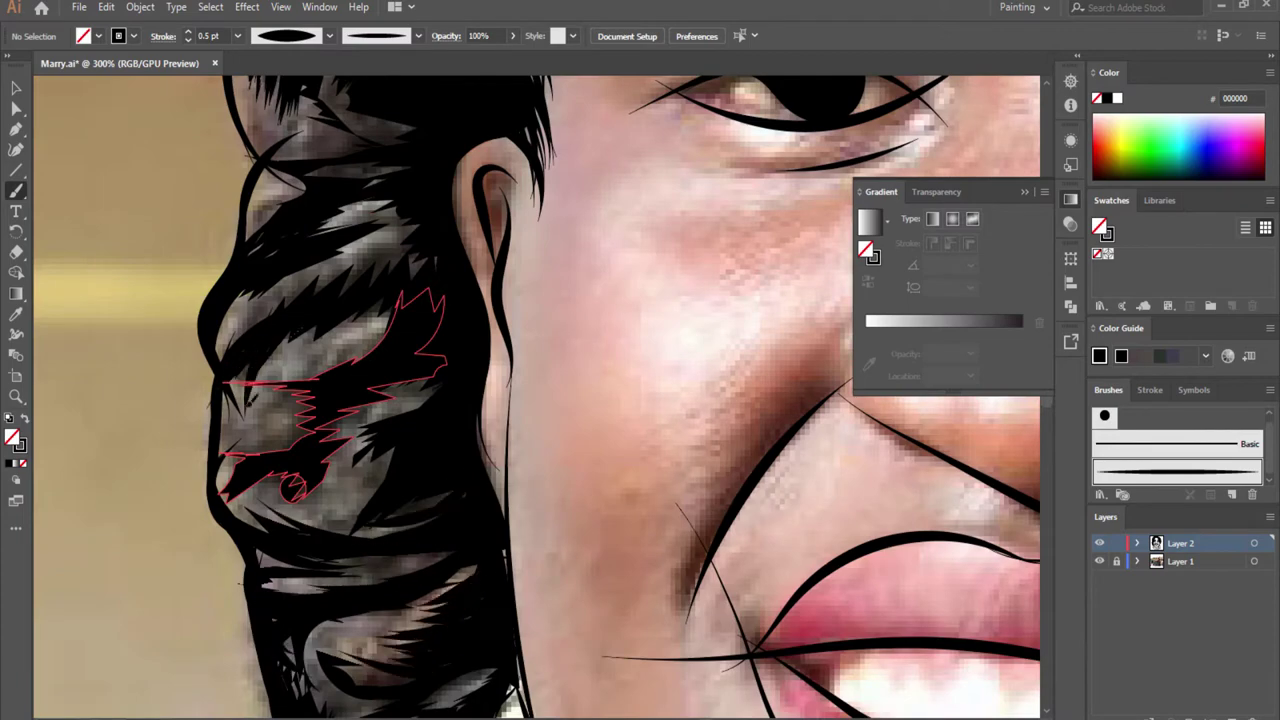
{"action": "scroll", "coordinate": [678, 476], "scroll_direction": "up", "scroll_amount": 3, "text": "alt"}
{"action": "scroll", "coordinate": [476, 463], "scroll_direction": "up", "scroll_amount": 3, "text": "alt"}
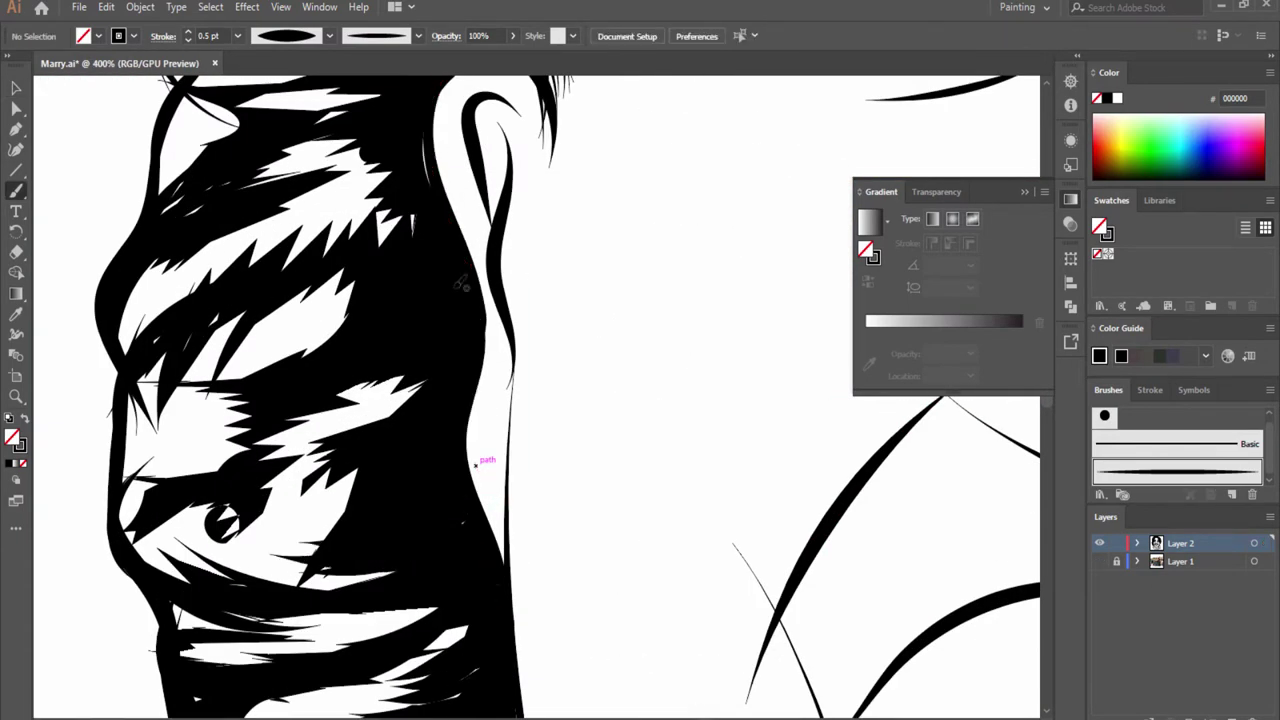
{"action": "left_click_drag", "start_coordinate": [382, 121], "coordinate": [492, 243]}
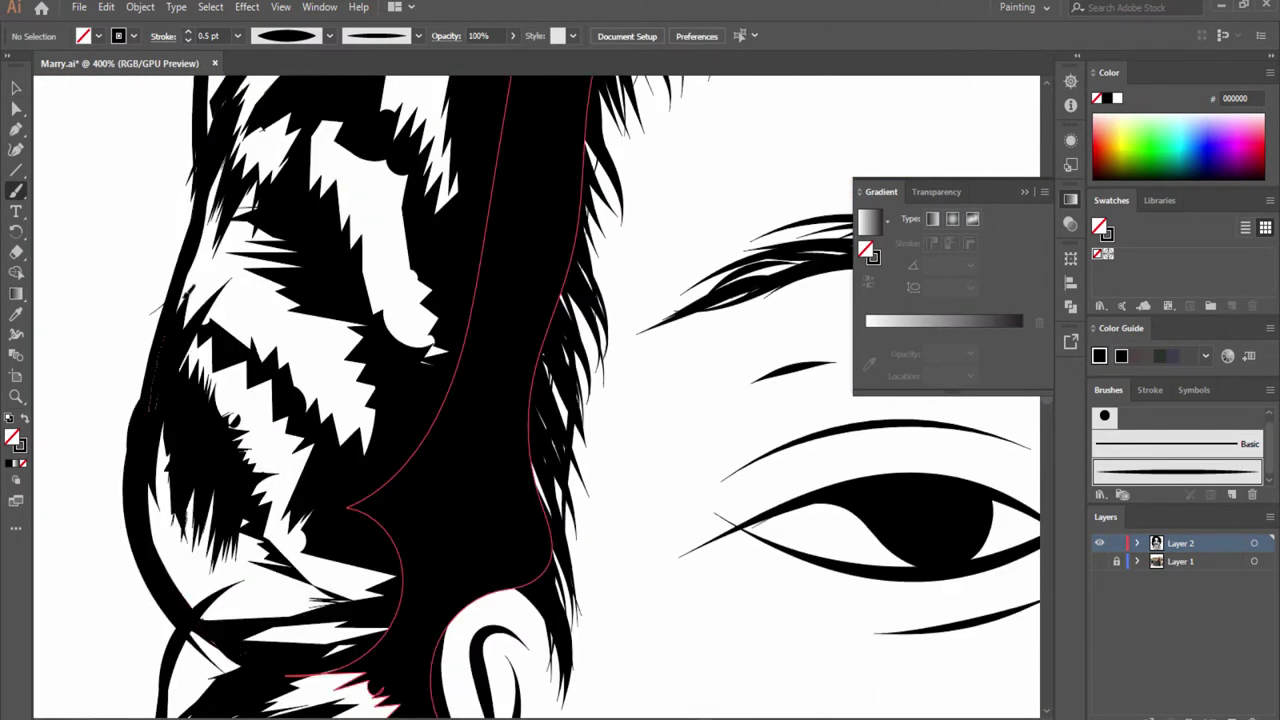
- Draw a black hair stroke near the ear
{"action": "scroll", "coordinate": [540, 400], "scroll_direction": "up", "scroll_amount": 3}
{"action": "scroll", "coordinate": [540, 400], "scroll_direction": "up", "scroll_amount": 3}
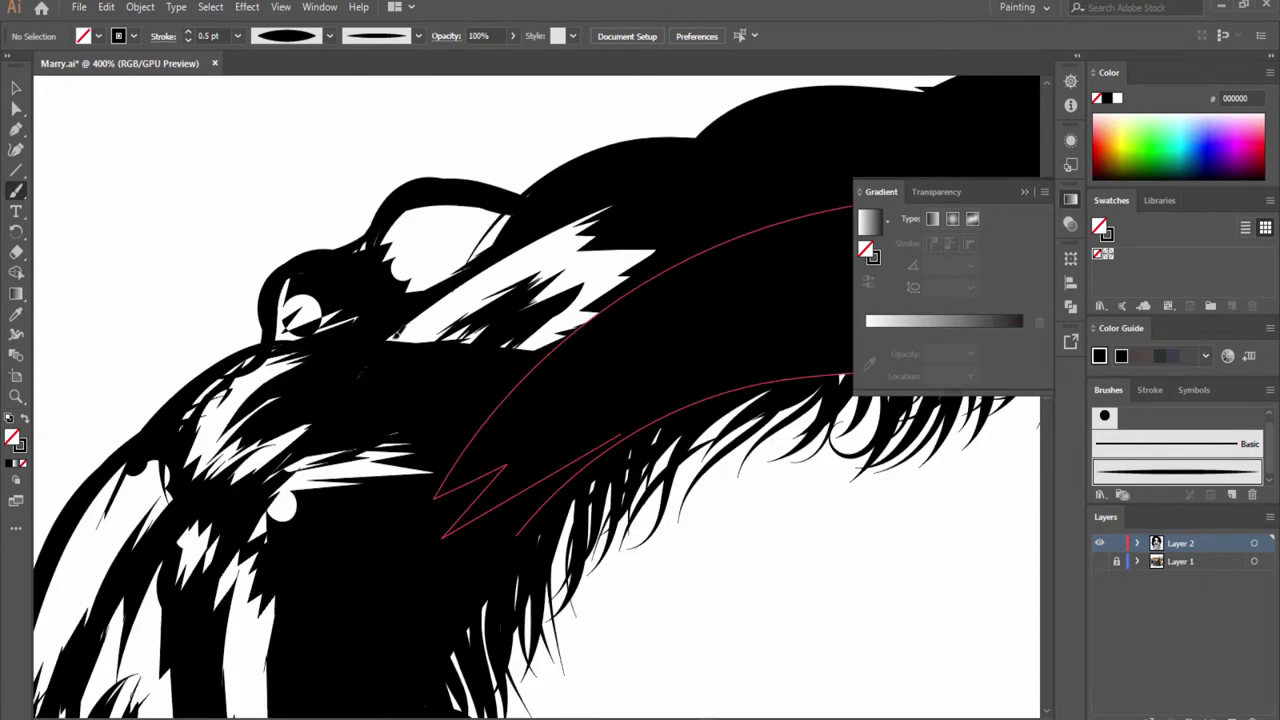
{"action": "scroll", "coordinate": [540, 400], "scroll_direction": "up", "scroll_amount": 3}
{"action": "scroll", "coordinate": [272, 383], "scroll_direction": "down", "scroll_amount": 3}
{"action": "scroll", "coordinate": [580, 206], "scroll_direction": "down", "scroll_amount": 3}
{"action": "scroll", "coordinate": [720, 531], "scroll_direction": "down", "scroll_amount": 3}
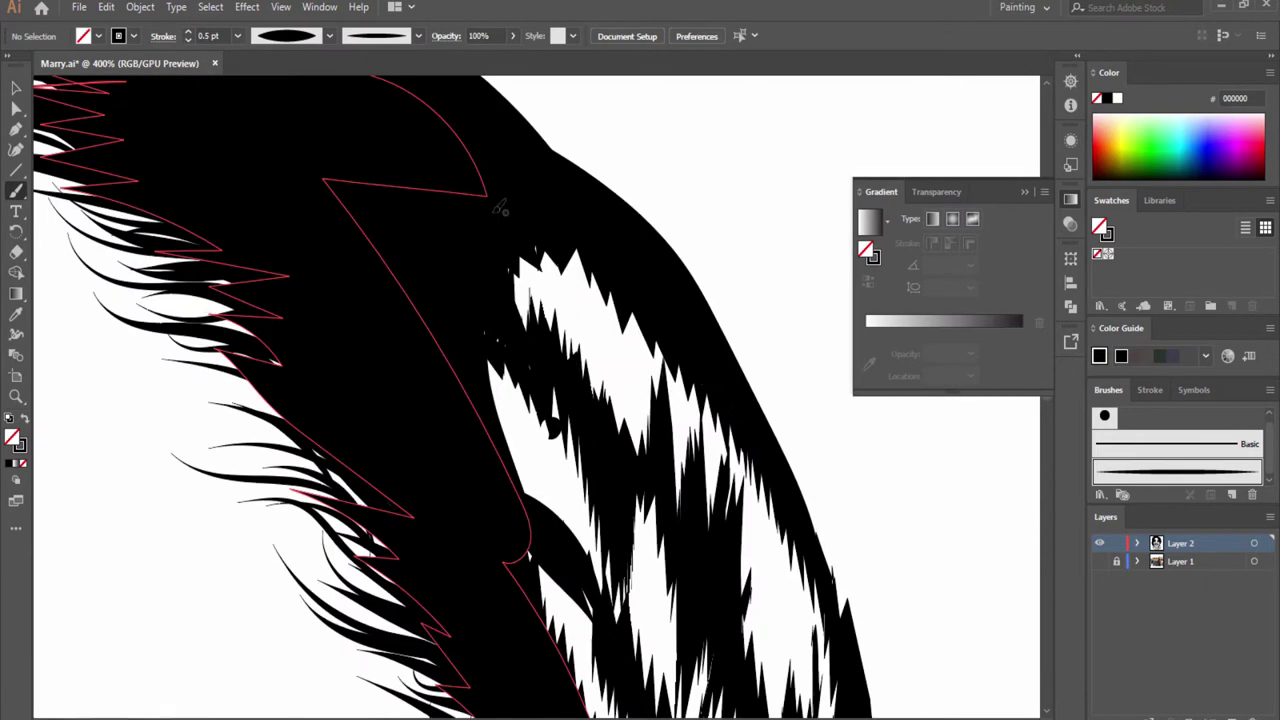
{"action": "scroll", "coordinate": [720, 325], "scroll_direction": "down", "scroll_amount": 3}
{"action": "scroll", "coordinate": [715, 390], "scroll_direction": "down", "scroll_amount": 3}
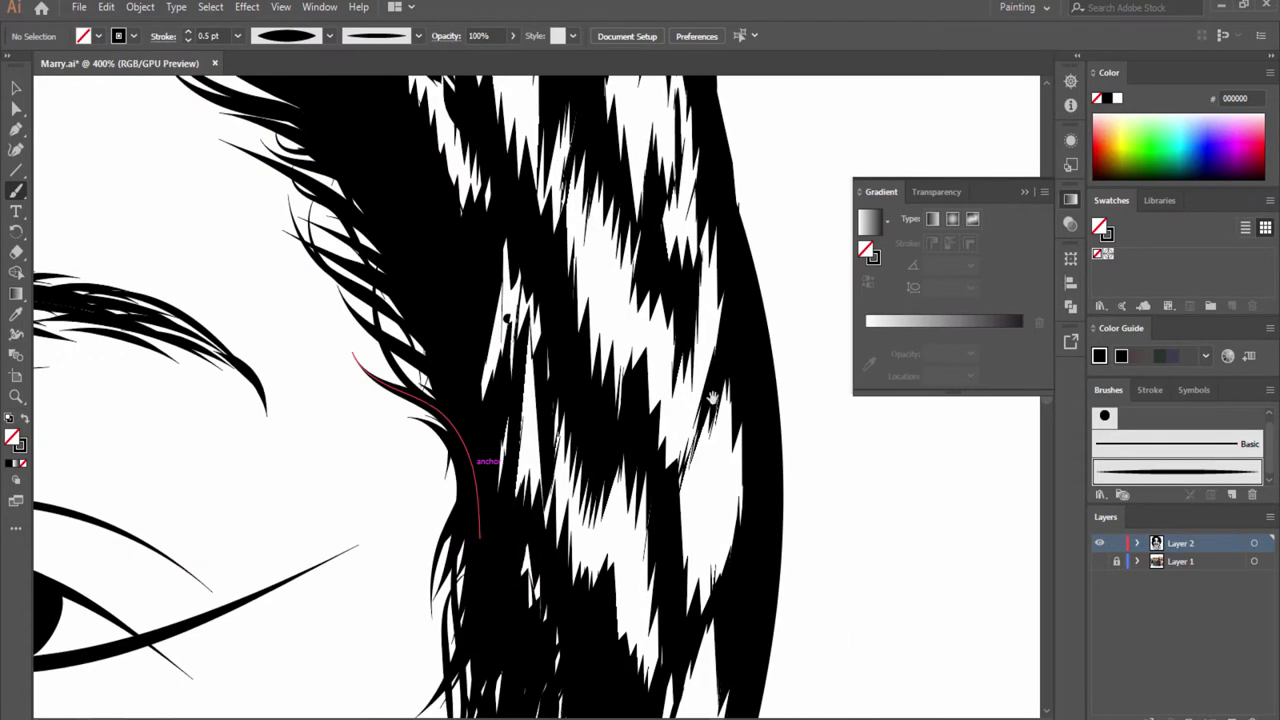
{"action": "scroll", "coordinate": [710, 385], "scroll_direction": "down", "scroll_amount": 3}
{"action": "scroll", "coordinate": [711, 381], "scroll_direction": "down", "scroll_amount": 3}
{"action": "left_click_drag", "start_coordinate": [583, 490], "coordinate": [570, 705]}
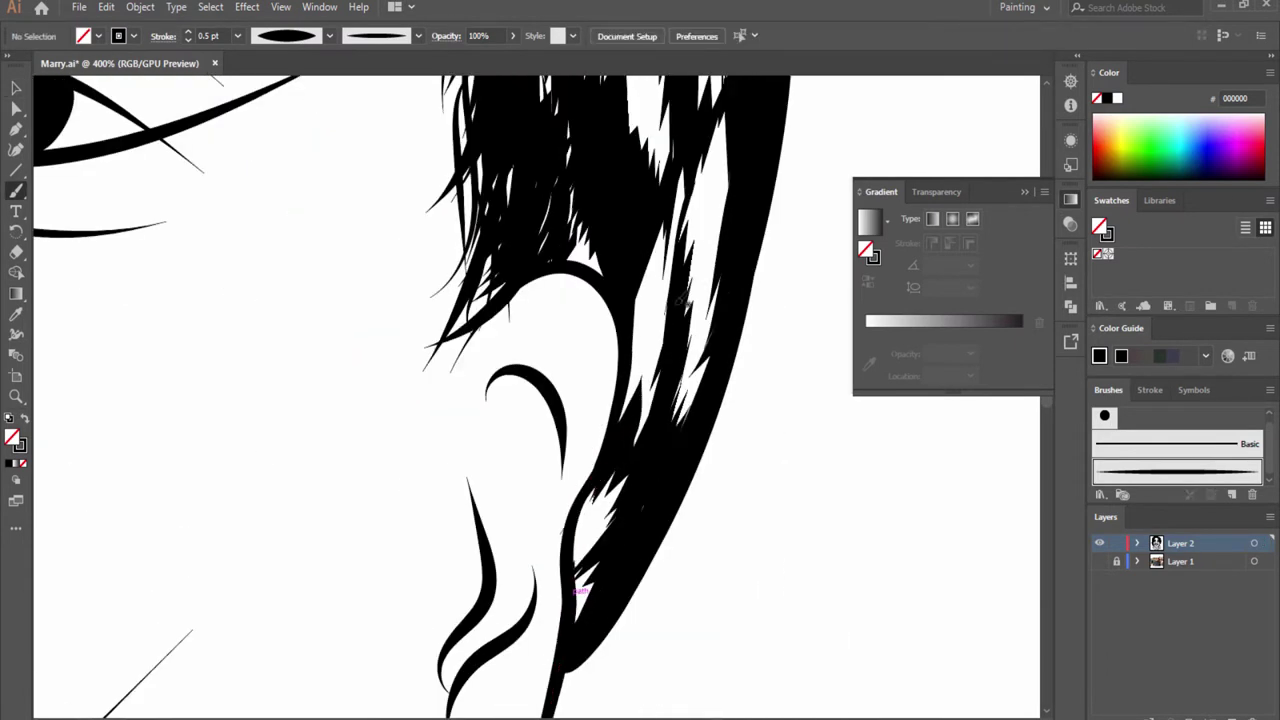
- Add more thin strokes along the hair edge beside the ear
{"action": "scroll", "coordinate": [609, 413], "scroll_direction": "up", "scroll_amount": 3}
{"action": "scroll", "coordinate": [609, 413], "scroll_direction": "up", "scroll_amount": 3}
{"action": "scroll", "coordinate": [550, 500], "scroll_direction": "up", "scroll_amount": 3}
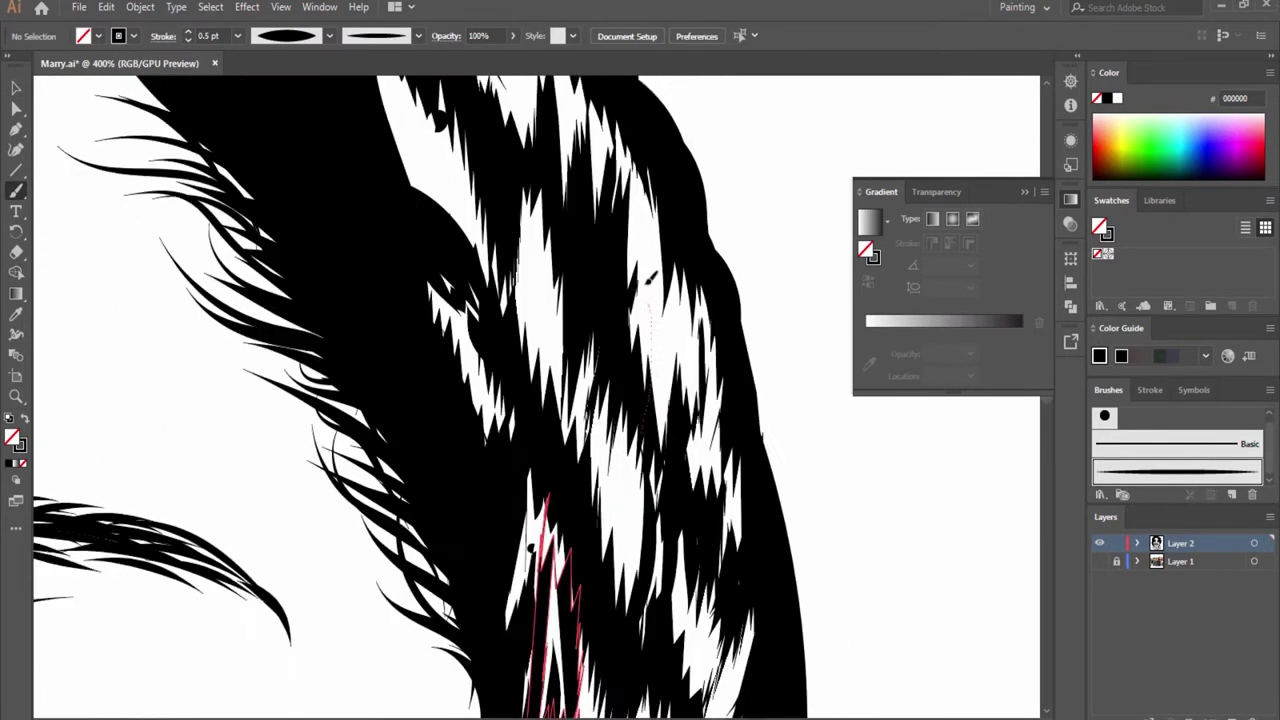
{"action": "scroll", "coordinate": [487, 482], "scroll_direction": "up", "scroll_amount": 3}
{"action": "scroll", "coordinate": [450, 450], "scroll_direction": "down", "scroll_amount": 3}
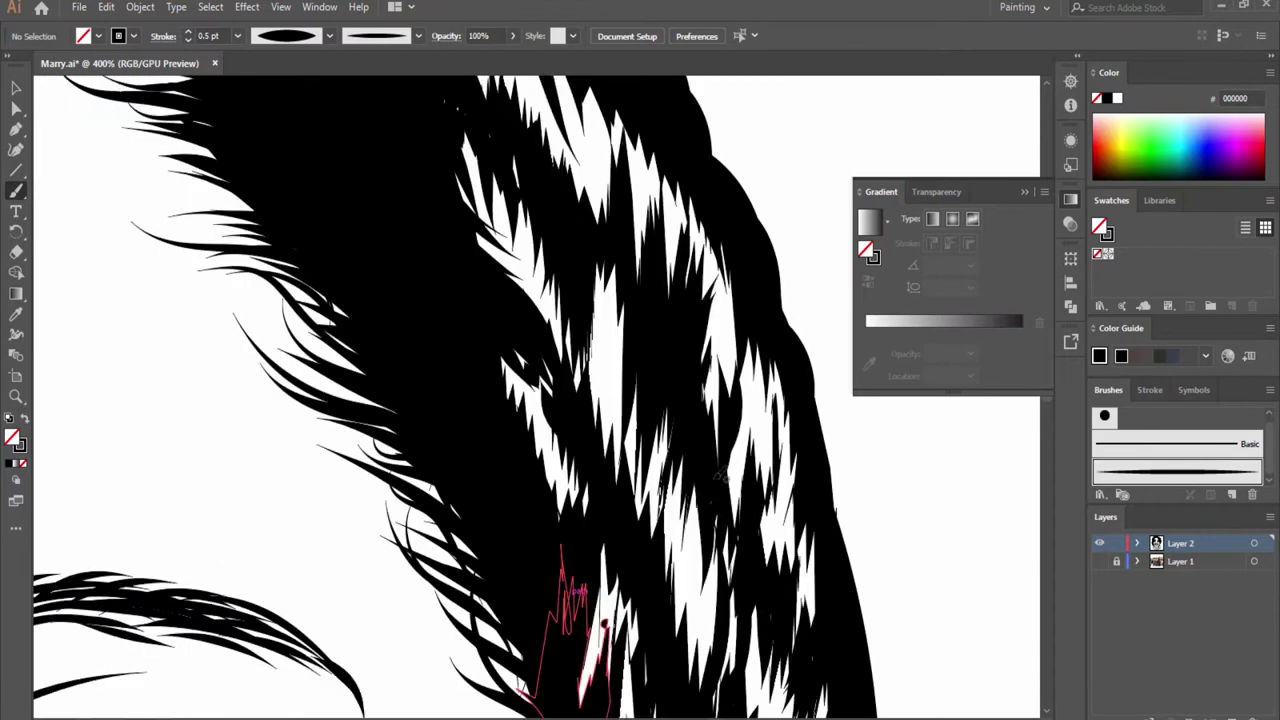
{"action": "scroll", "coordinate": [600, 490], "scroll_direction": "down", "scroll_amount": 3}
{"action": "scroll", "coordinate": [604, 497], "scroll_direction": "down", "scroll_amount": 3}
{"action": "scroll", "coordinate": [600, 560], "scroll_direction": "down", "scroll_amount": 3}
{"action": "left_click_drag", "start_coordinate": [591, 620], "coordinate": [720, 170]}
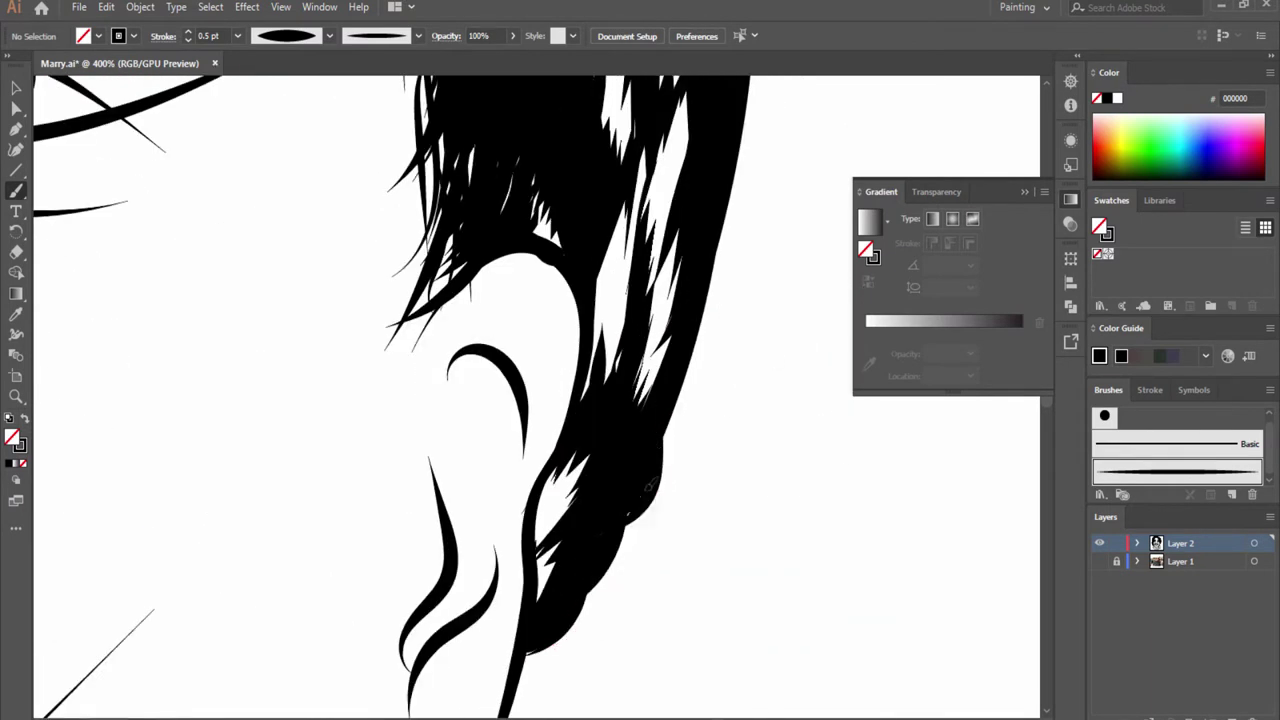
{"action": "scroll", "coordinate": [650, 280], "scroll_direction": "up", "scroll_amount": 3}
{"action": "scroll", "coordinate": [609, 372], "scroll_direction": "down", "scroll_amount": 3}
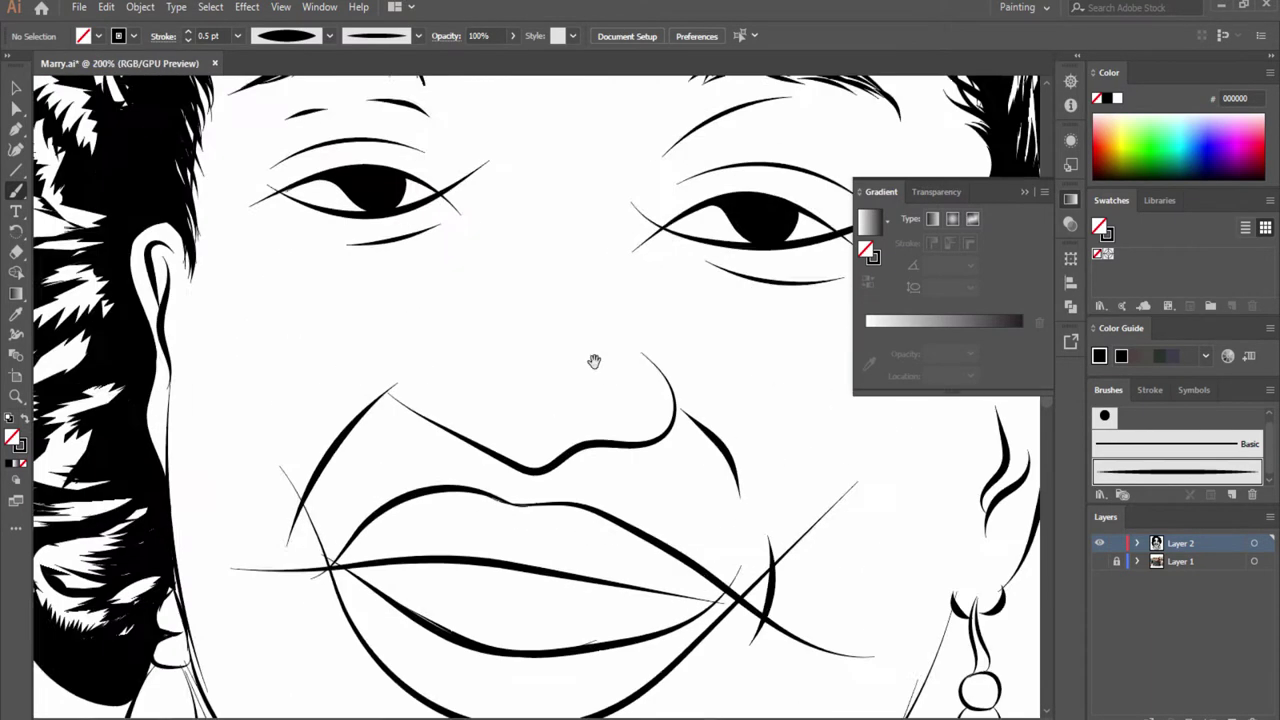
{"action": "scroll", "coordinate": [505, 497], "scroll_direction": "up", "scroll_amount": 3}
{"action": "scroll", "coordinate": [505, 400], "scroll_direction": "up", "scroll_amount": 3}
{"action": "mouse_move", "coordinate": [515, 425]}
{"action": "left_mouse_down"}
{"action": "mouse_move", "coordinate": [505, 352]}
{"action": "mouse_move", "coordinate": [555, 705]}
{"action": "left_mouse_up"}
- Draw a thin line along the edge of the nose
{"action": "left_click_drag", "start_coordinate": [476, 268], "coordinate": [440, 325]}
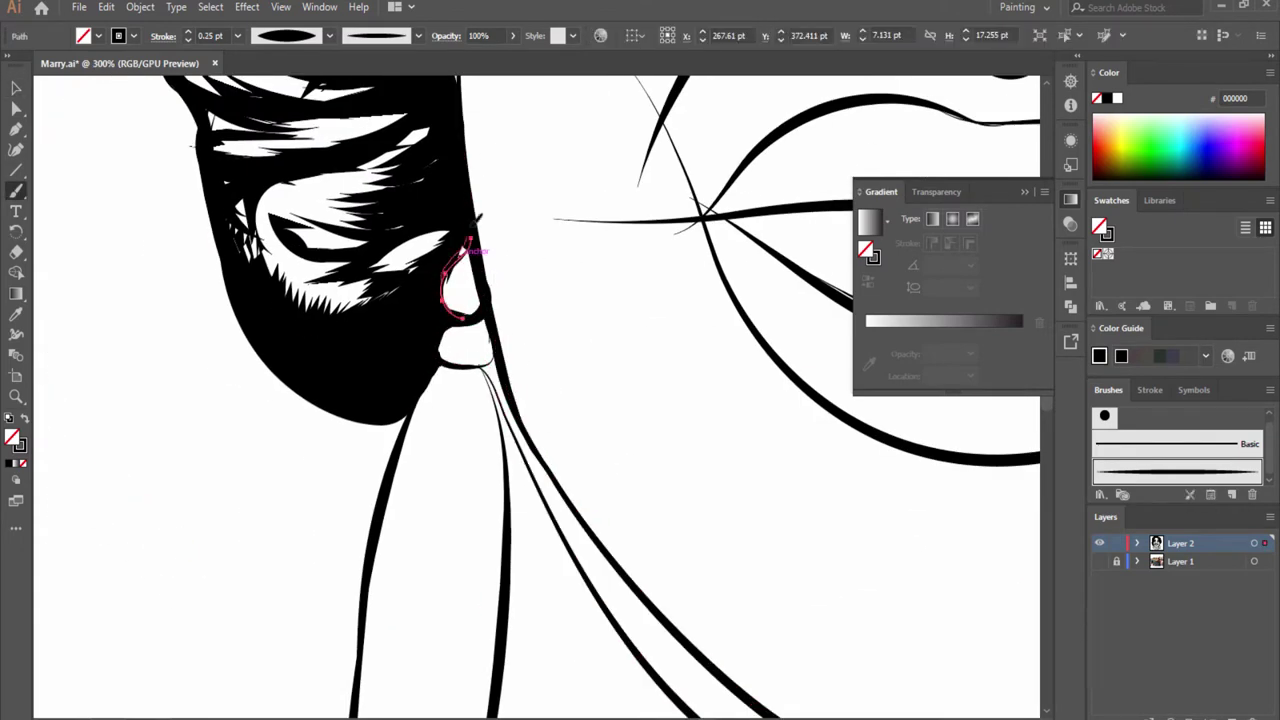
{"action": "key", "text": "v"}
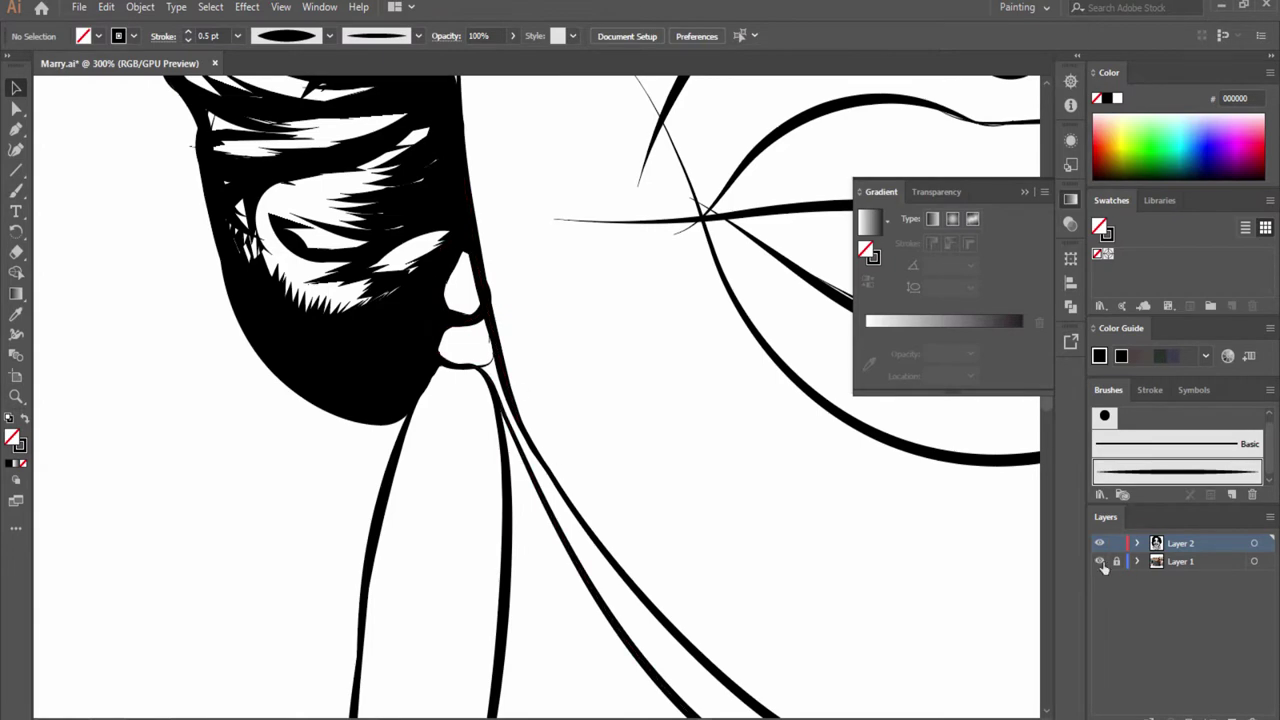
{"action": "key", "text": "b"}
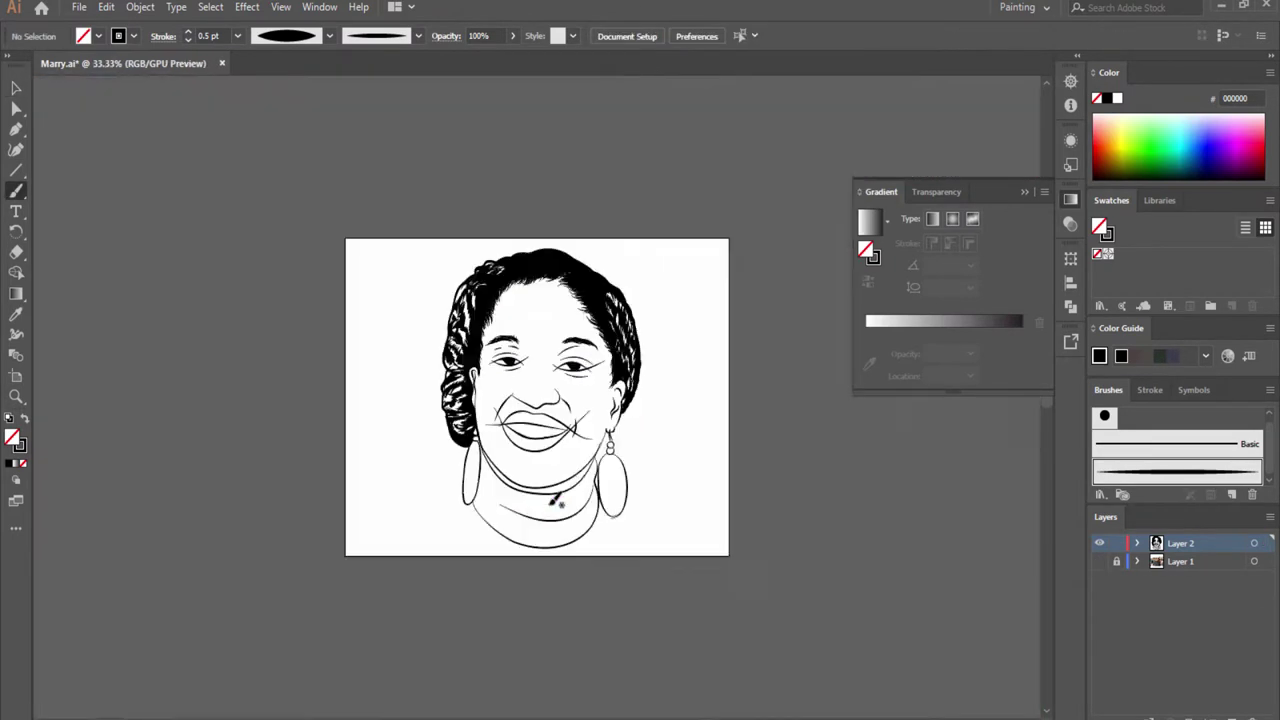
- Zoom into the earring, add a thin stroke along its line, then scroll back out
{"action": "scroll", "coordinate": [486, 467], "scroll_direction": "up", "scroll_amount": 5}
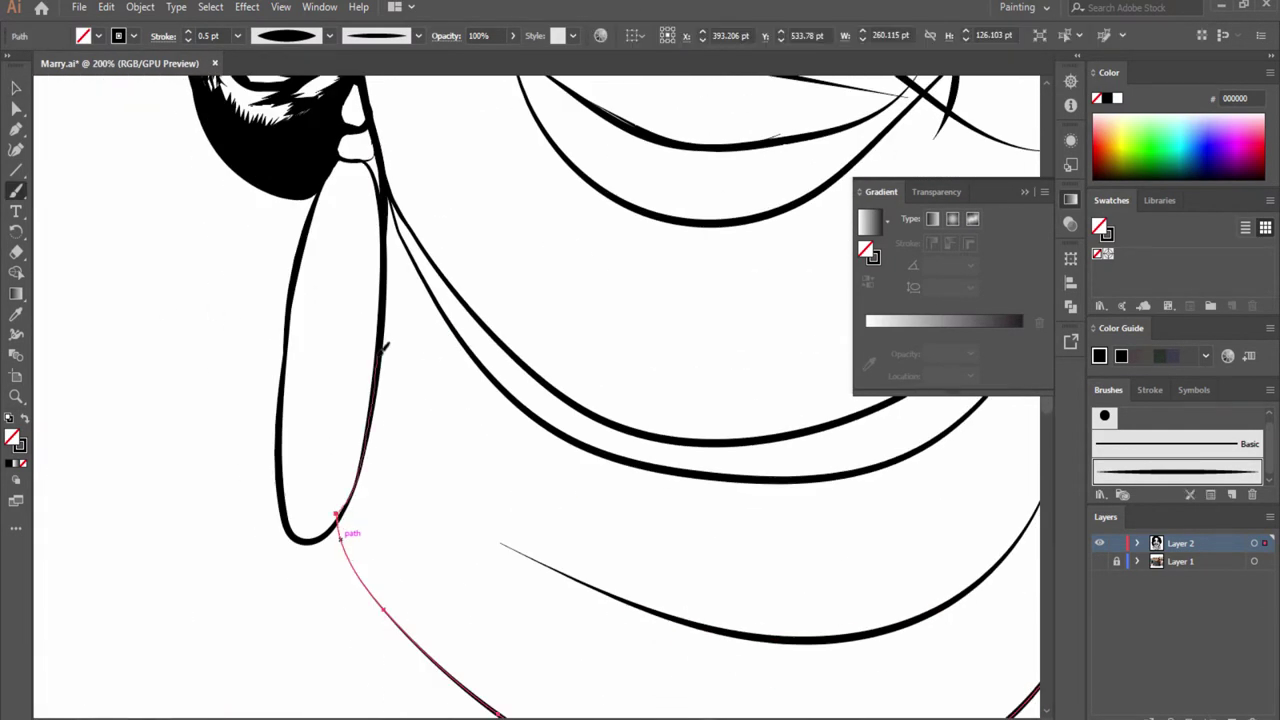
{"action": "scroll", "coordinate": [606, 457], "scroll_direction": "up", "scroll_amount": 1}
{"action": "scroll", "coordinate": [252, 472], "scroll_direction": "up", "scroll_amount": 1}
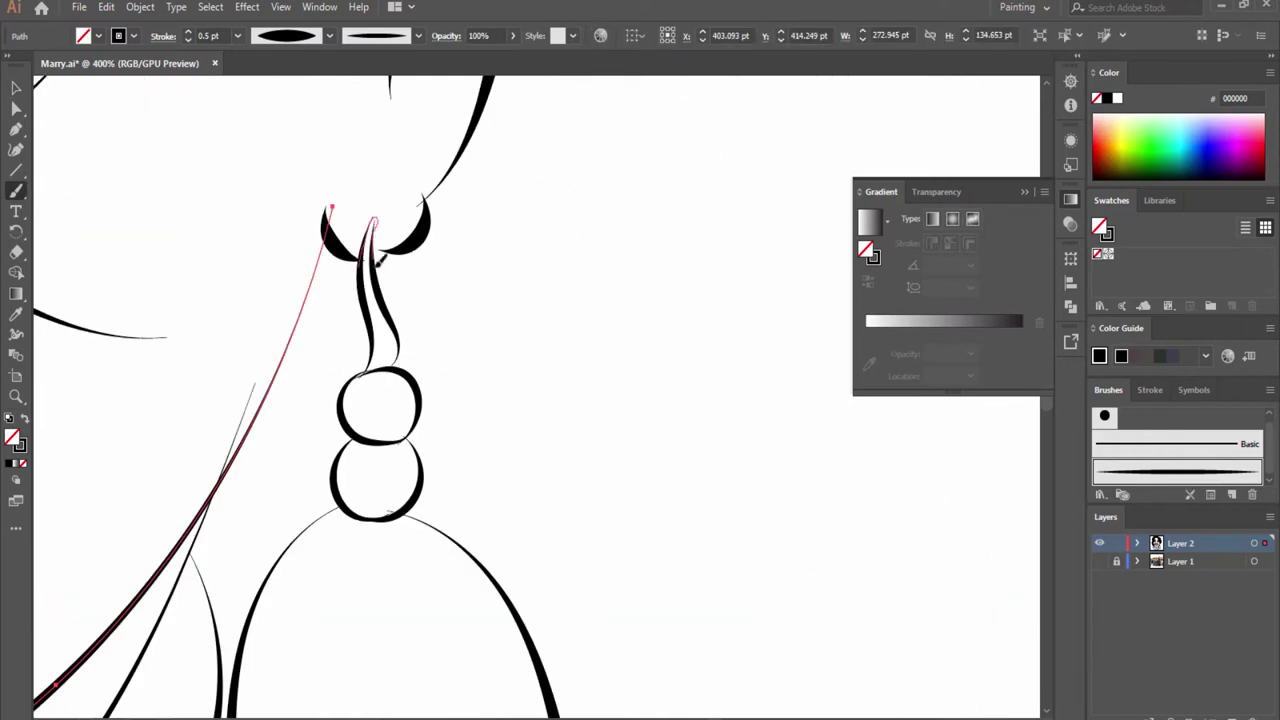
{"action": "scroll", "coordinate": [400, 318], "scroll_direction": "up", "scroll_amount": 3}
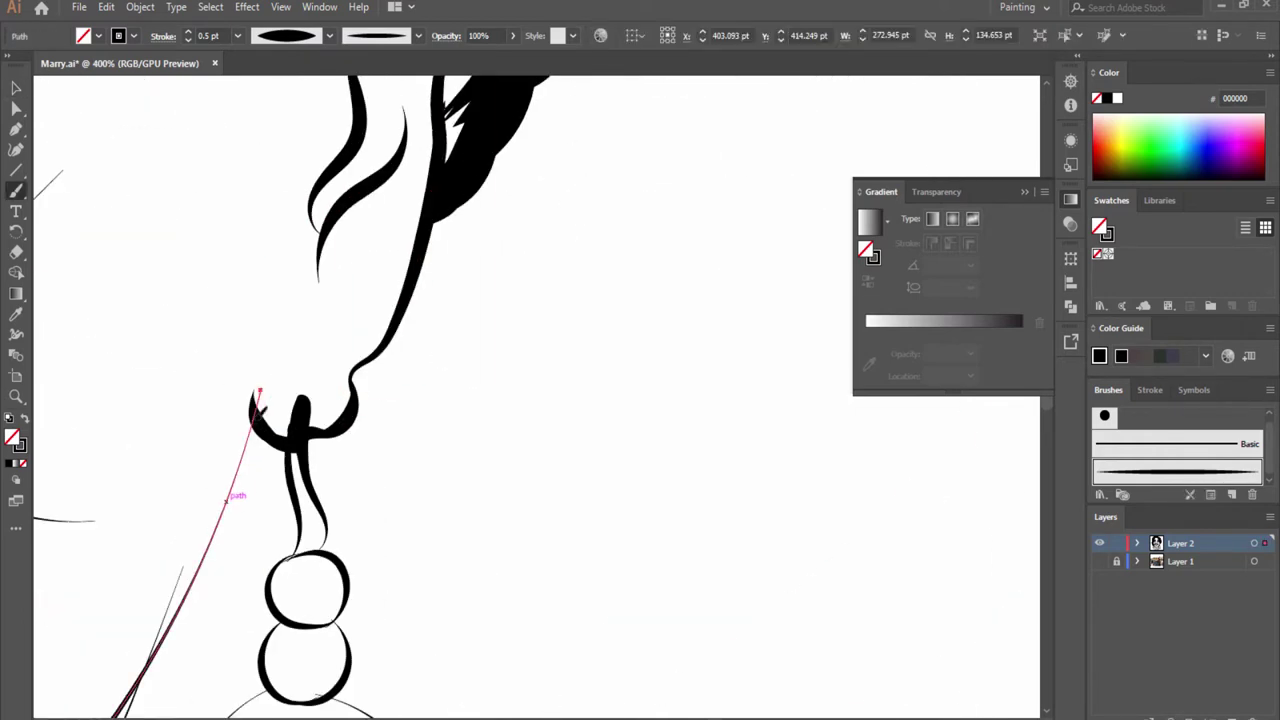
{"action": "scroll", "coordinate": [228, 497], "scroll_direction": "down", "scroll_amount": 3}
{"action": "scroll", "coordinate": [228, 497], "scroll_direction": "left", "scroll_amount": 3}
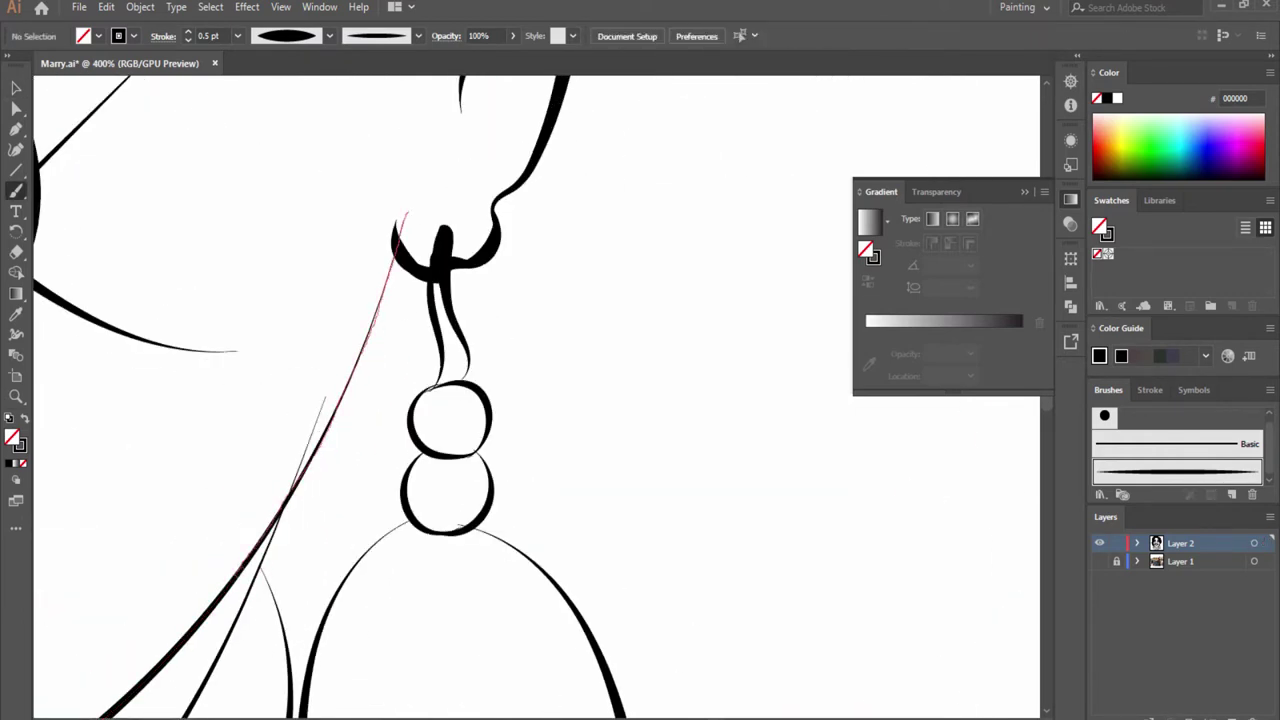
{"action": "scroll", "coordinate": [293, 645], "scroll_direction": "down", "scroll_amount": 5}
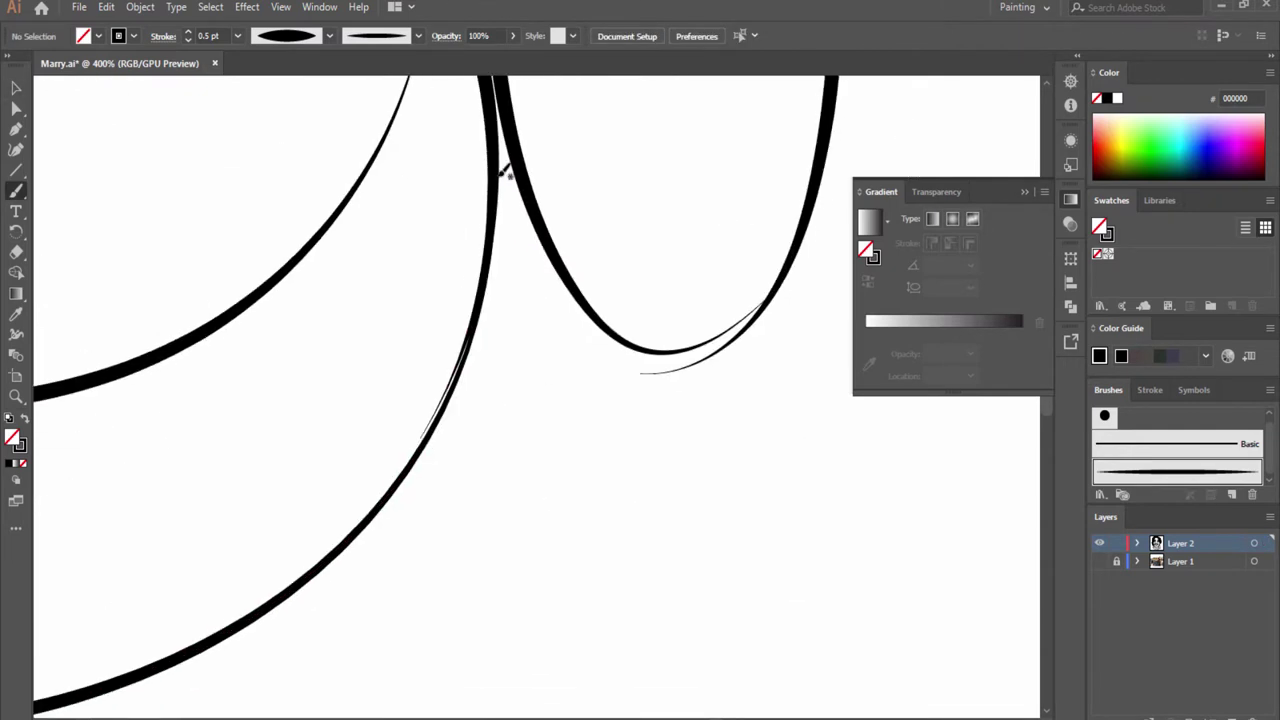
{"action": "left_click_drag", "start_coordinate": [710, 362], "coordinate": [703, 352]}
{"action": "scroll", "coordinate": [329, 400], "scroll_direction": "right", "scroll_amount": 5}
{"action": "scroll", "coordinate": [272, 580], "scroll_direction": "down", "scroll_amount": 5}
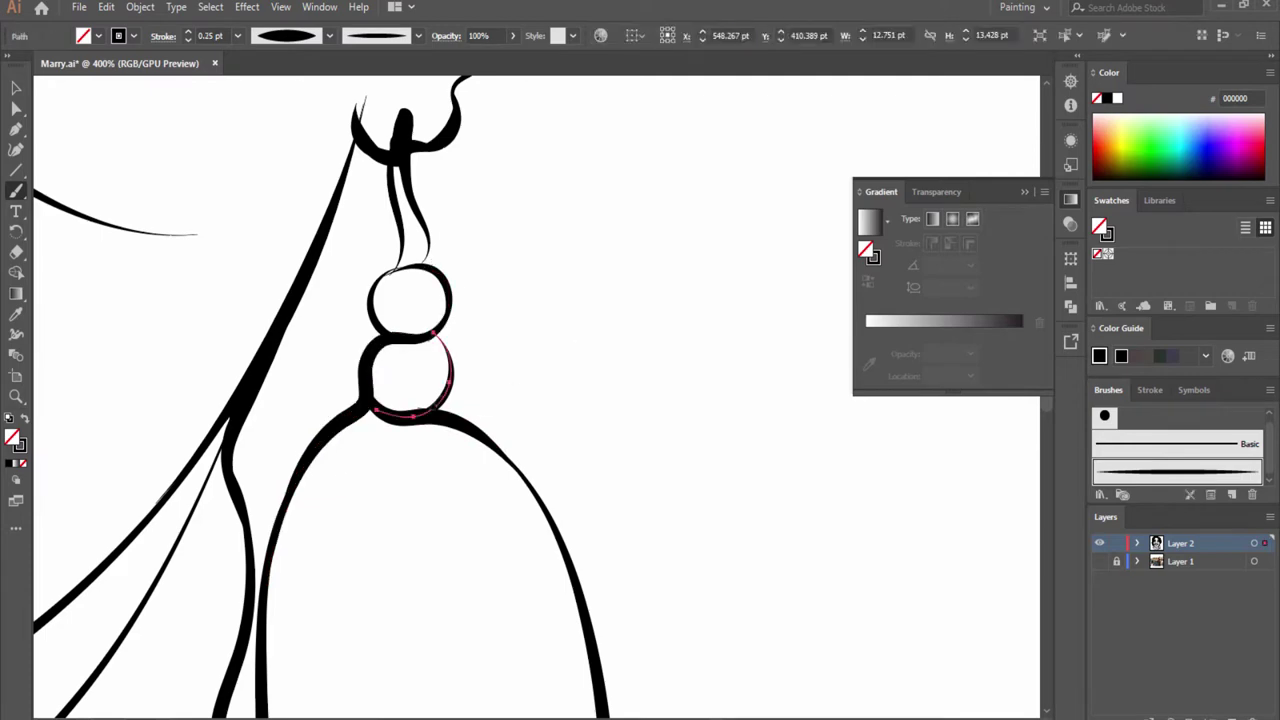
{"action": "scroll", "coordinate": [426, 260], "scroll_direction": "down", "scroll_amount": 5}
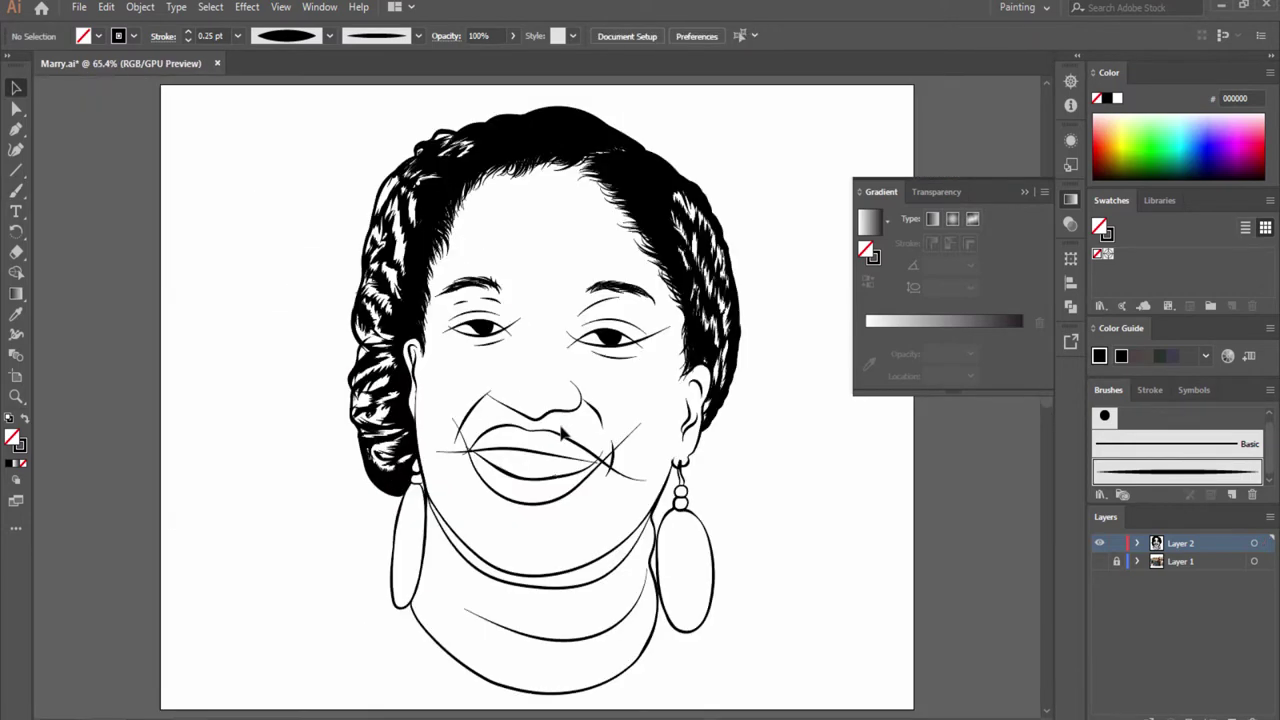
- Paint black strokes along the lower lip and zoom out to review the portrait
{"action": "scroll", "coordinate": [520, 361], "scroll_direction": "up", "scroll_amount": 4}
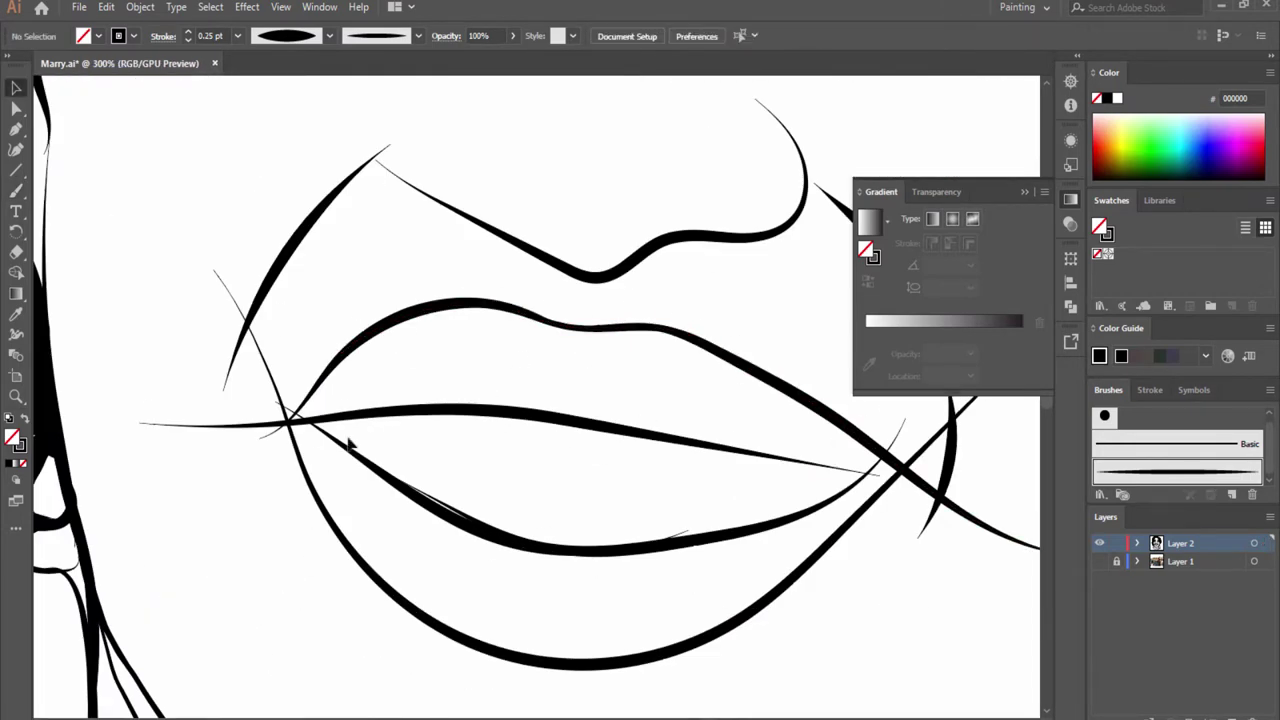
{"action": "key", "text": "b"}
{"action": "left_click_drag", "start_coordinate": [350, 444], "coordinate": [457, 530]}
{"action": "scroll", "coordinate": [457, 530], "scroll_direction": "right", "scroll_amount": 5}
{"action": "left_click_drag", "start_coordinate": [457, 436], "coordinate": [803, 514]}
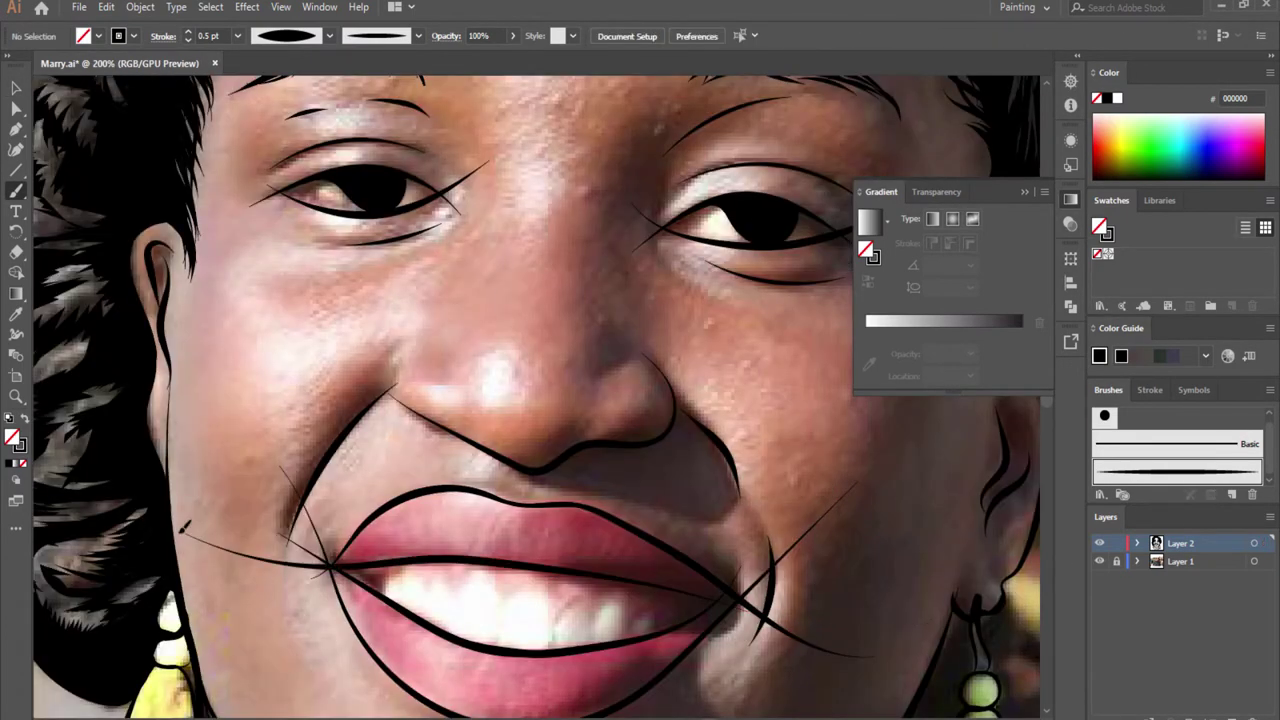
{"action": "scroll", "coordinate": [629, 414], "scroll_direction": "up", "scroll_amount": 3}
{"action": "scroll", "coordinate": [629, 414], "scroll_direction": "up", "scroll_amount": 3}
{"action": "scroll", "coordinate": [629, 414], "scroll_direction": "down", "scroll_amount": 6}
{"action": "scroll", "coordinate": [596, 540], "scroll_direction": "up", "scroll_amount": 3}
{"action": "key", "text": "ctrl+shift+w"}
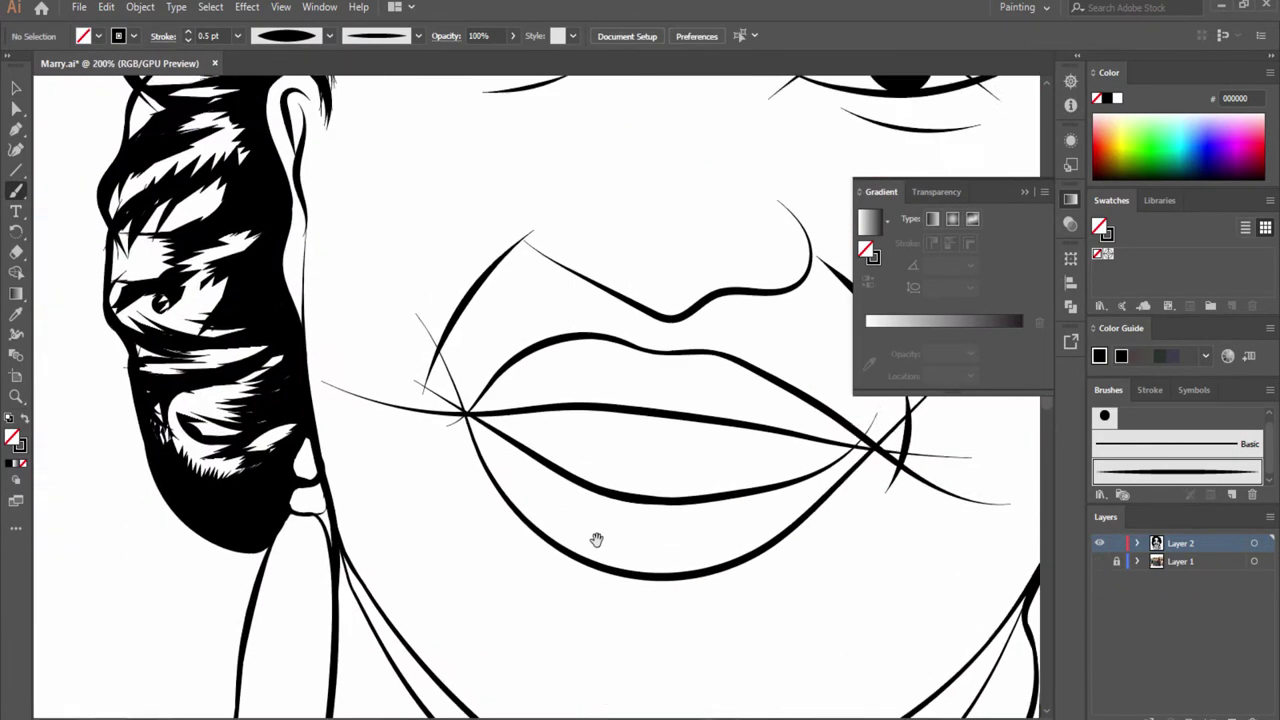
- Check the lip paths and redraw the lower lip as a tapered black stroke
{"action": "key", "text": "v"}
{"action": "left_click", "coordinate": [596, 562]}
{"action": "scroll", "coordinate": [596, 540], "scroll_direction": "up", "scroll_amount": 3}
{"action": "scroll", "coordinate": [530, 420], "scroll_direction": "right", "scroll_amount": 5}
{"action": "left_click", "coordinate": [611, 543]}
{"action": "key", "text": "b"}
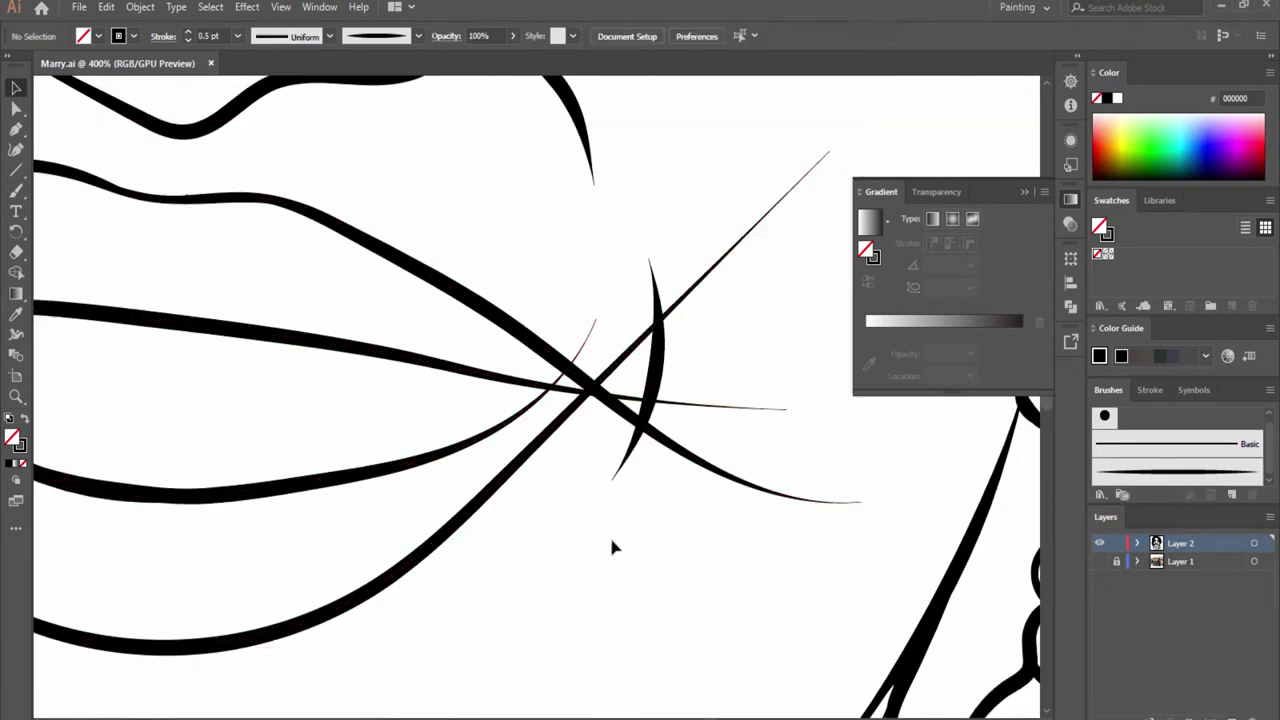
{"action": "left_click_drag", "start_coordinate": [57, 486], "coordinate": [586, 320]}
{"action": "scroll", "coordinate": [794, 309], "scroll_direction": "down", "scroll_amount": 3}
{"action": "scroll", "coordinate": [794, 312], "scroll_direction": "up", "scroll_amount": 2}
{"action": "scroll", "coordinate": [476, 396], "scroll_direction": "up", "scroll_amount": 5}
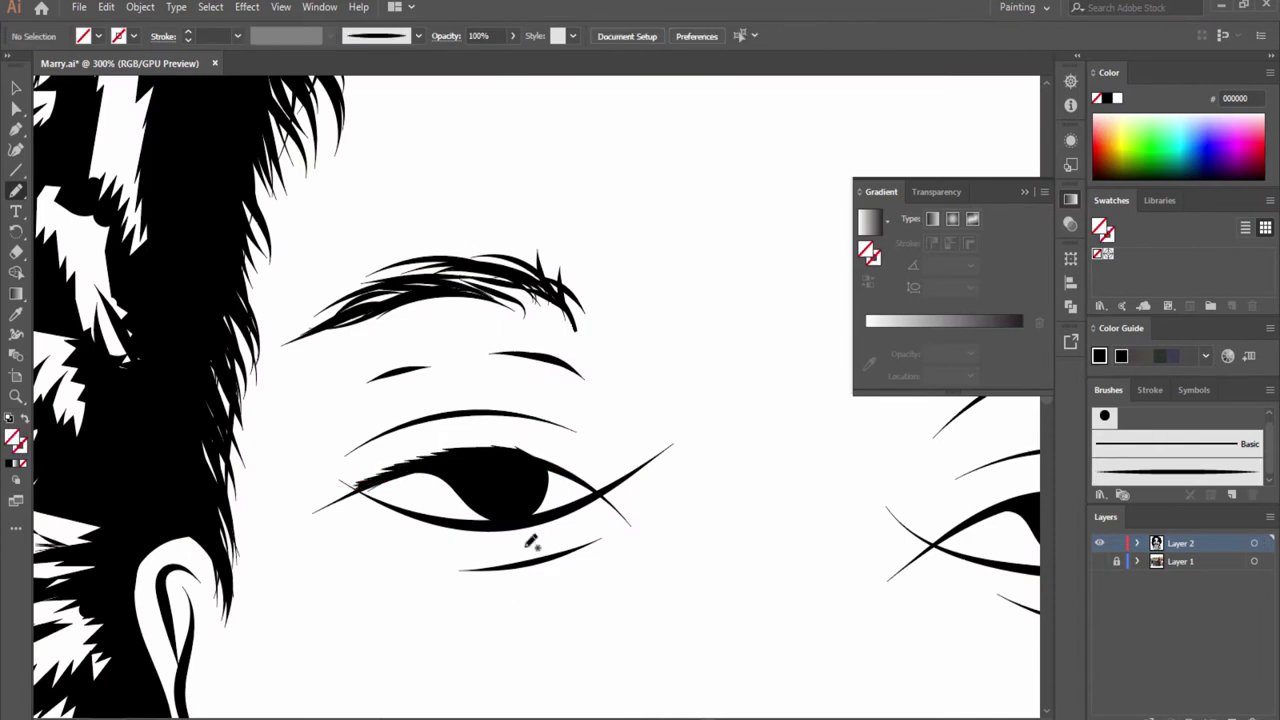
{"action": "scroll", "coordinate": [528, 537], "scroll_direction": "right", "scroll_amount": 5}
- Stroke the right upper eyelid out to its inner corner
{"action": "mouse_move", "coordinate": [535, 478]}
{"action": "left_mouse_down"}
{"action": "mouse_move", "coordinate": [697, 466]}
{"action": "mouse_move", "coordinate": [490, 508]}
{"action": "left_mouse_up"}
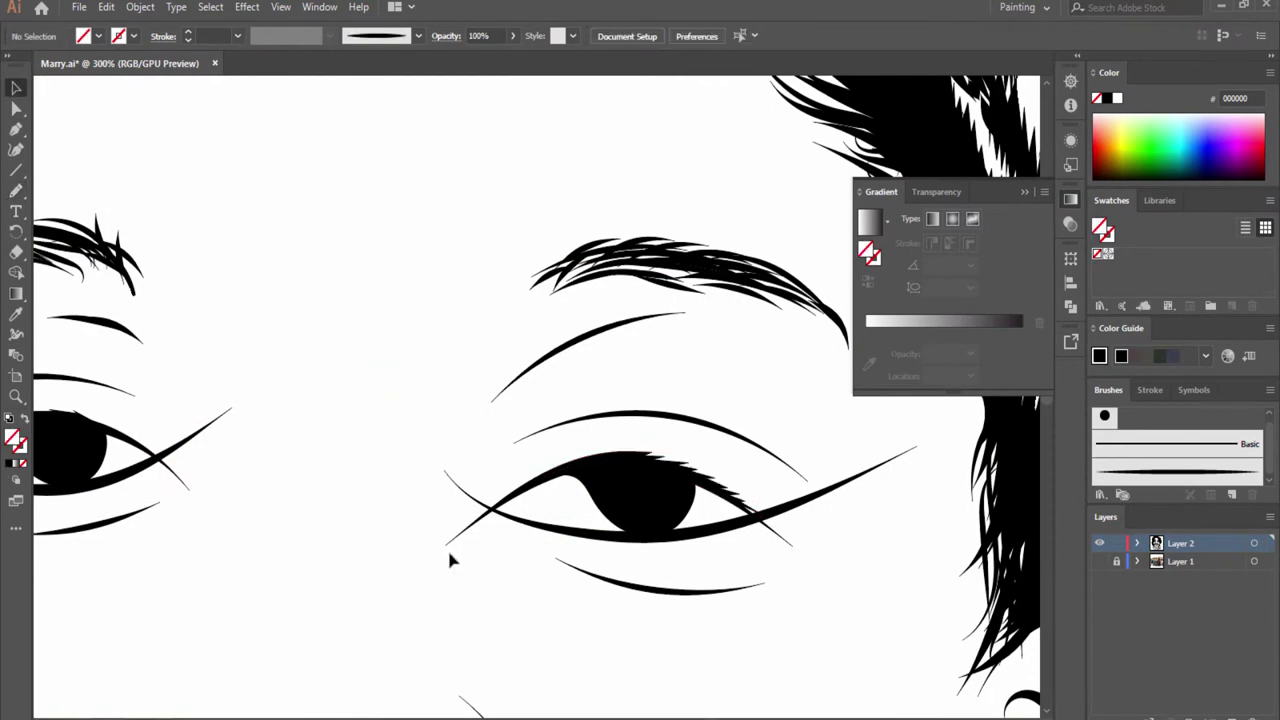
{"action": "left_click_drag", "start_coordinate": [449, 557], "coordinate": [449, 289]}
{"action": "key", "text": "ctrl+shift+F9"}
{"action": "key", "text": "ctrl+shift+a"}
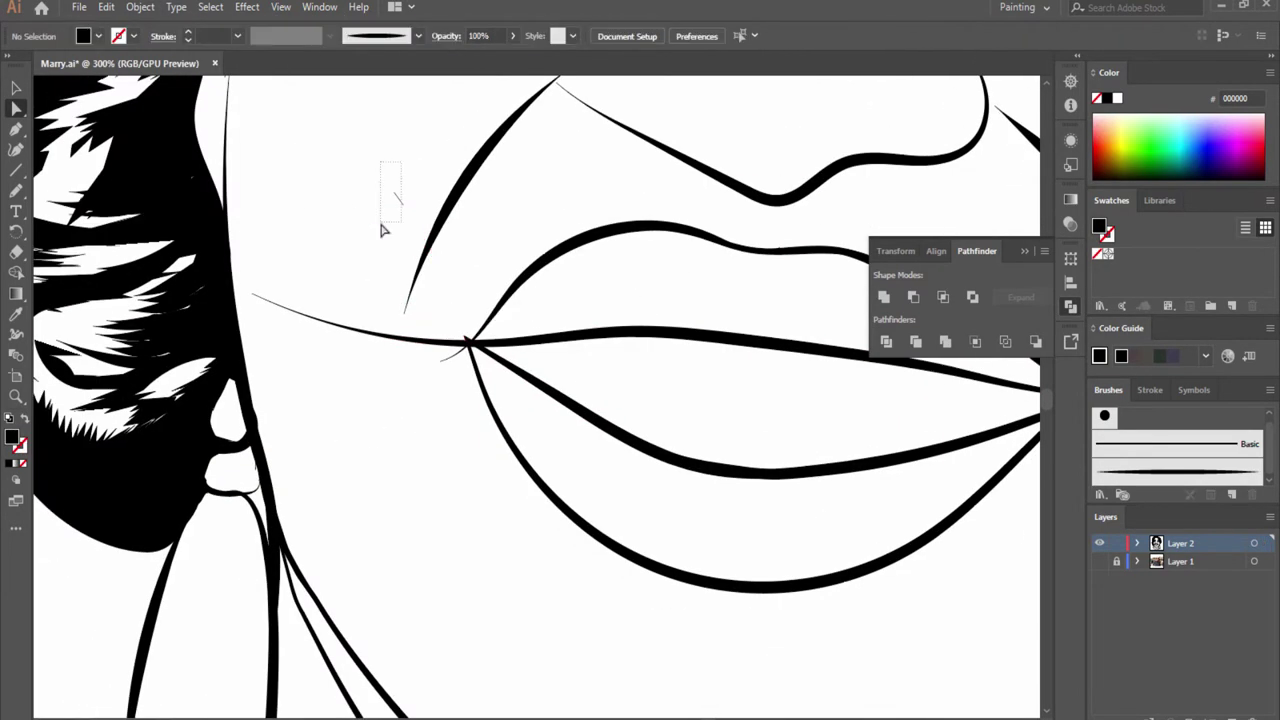
- Delete the stray thin lines at the lip corner
{"action": "left_click", "coordinate": [460, 340]}
{"action": "key", "text": "Delete"}
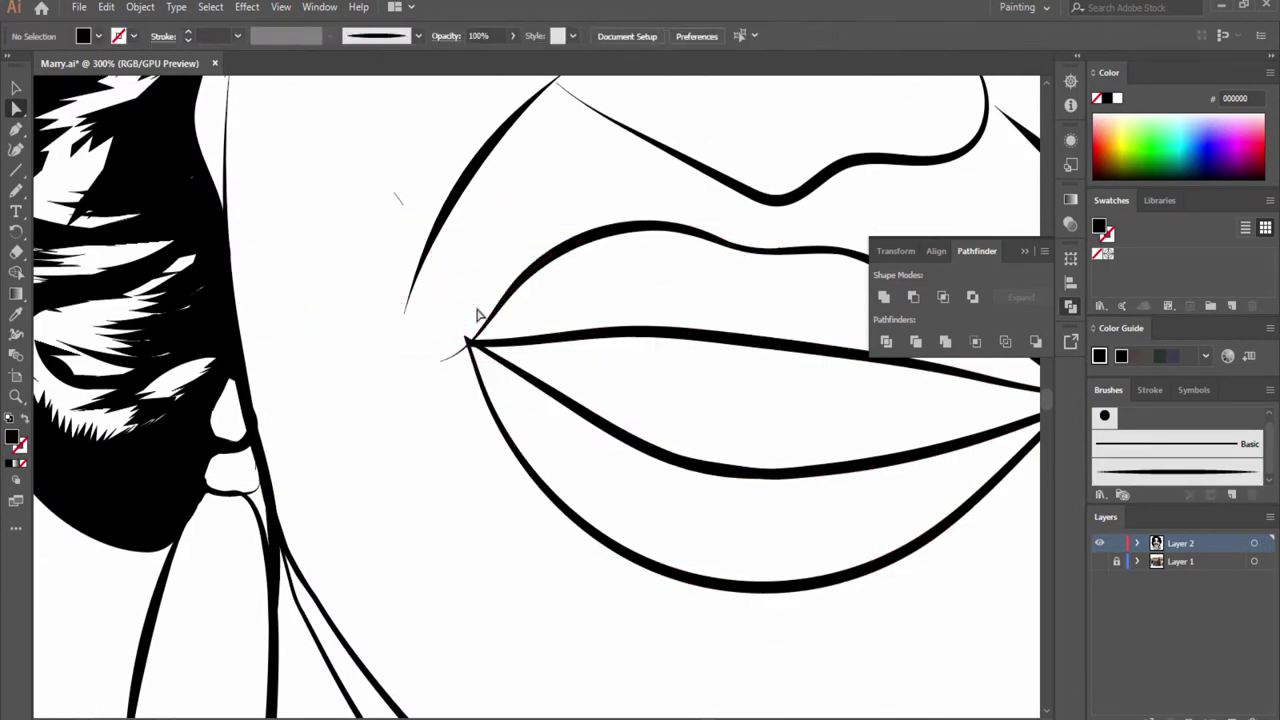
{"action": "key", "text": "b"}
{"action": "key", "text": "ctrl+plus"}
{"action": "key", "text": "ctrl+plus"}
- Thicken the mouth-corner line by tracing it over the temporarily shown reference photo
{"action": "key", "text": "ctrl+shift+a"}
{"action": "key", "text": "ctrl+0"}
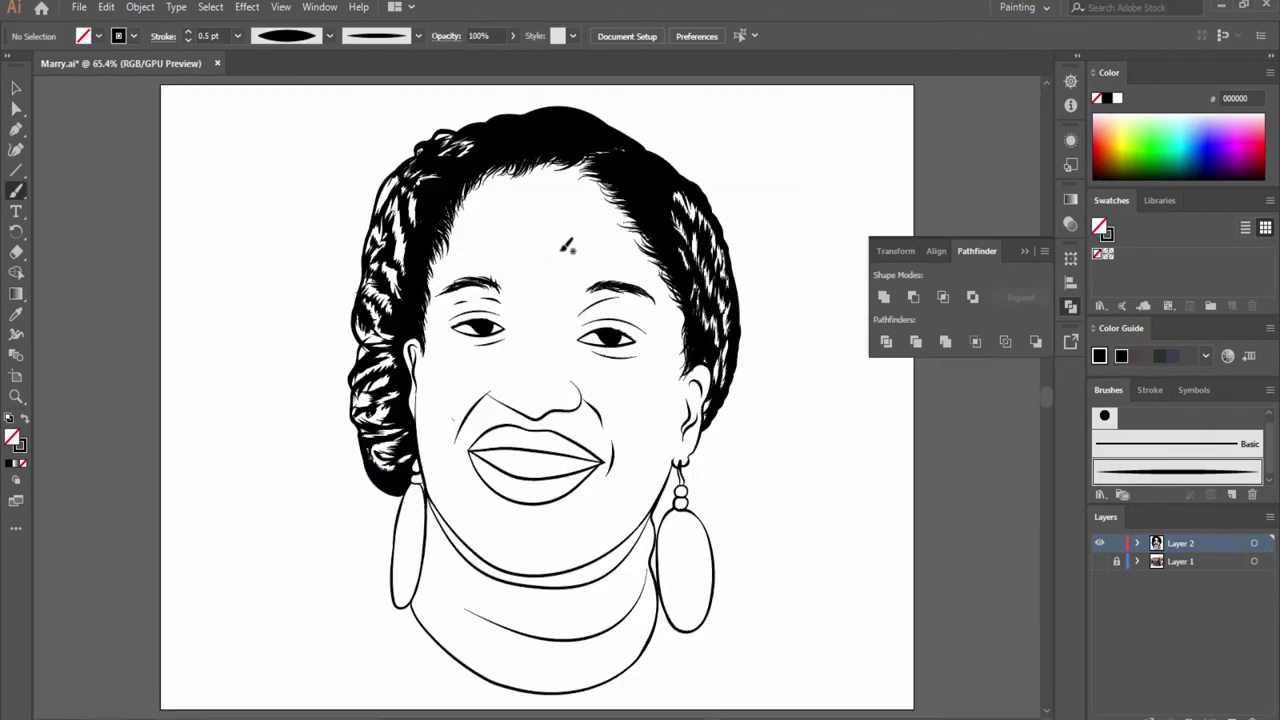
{"action": "key", "text": "ctrl+plus"}
{"action": "key", "text": "ctrl+plus"}
{"action": "key", "text": "ctrl+plus"}
{"action": "left_click", "coordinate": [1100, 561]}
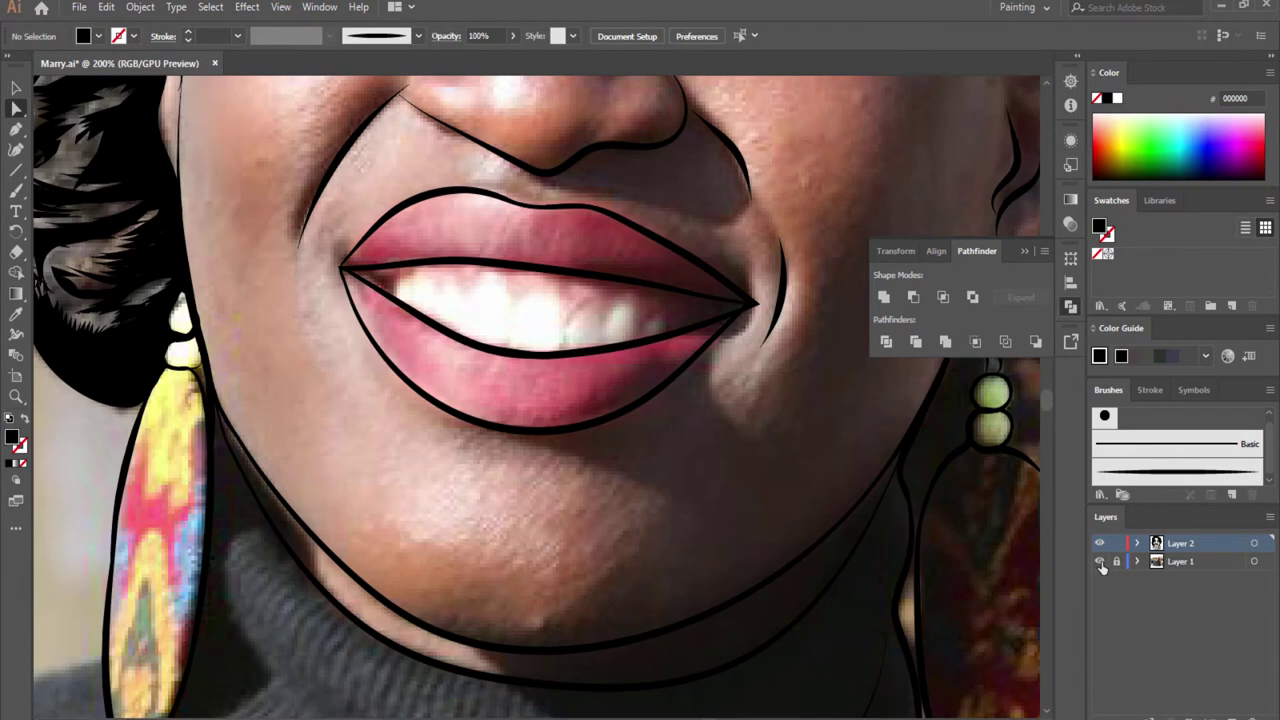
{"action": "key", "text": "b"}
{"action": "key", "text": "ctrl+plus"}
{"action": "left_click_drag", "start_coordinate": [668, 487], "coordinate": [548, 494]}
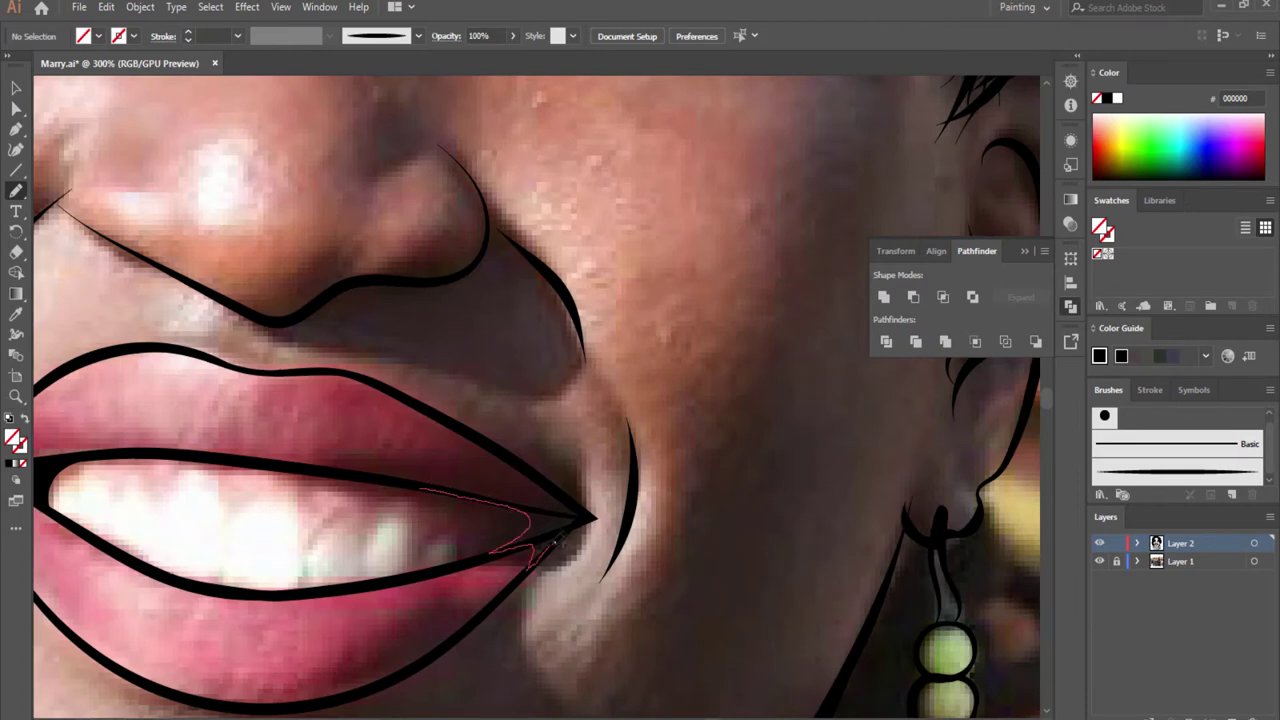
{"action": "key", "text": "ctrl+0"}
{"action": "left_click", "coordinate": [1100, 561]}
- Paint black strands along the hair's left edge and in the lower hair
{"action": "key", "text": "ctrl+plus"}
{"action": "key", "text": "ctrl+plus"}
{"action": "key", "text": "ctrl+plus"}
{"action": "key", "text": "ctrl+plus"}
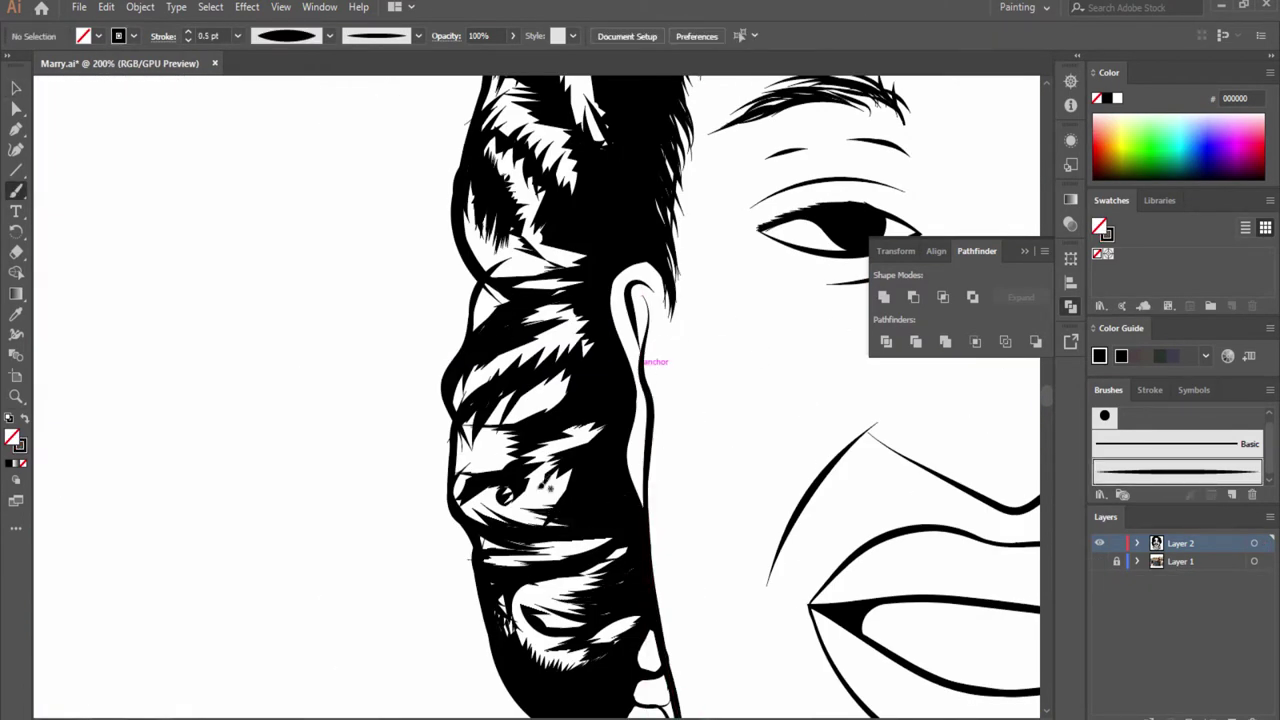
{"action": "left_click_drag", "start_coordinate": [521, 322], "coordinate": [468, 255]}
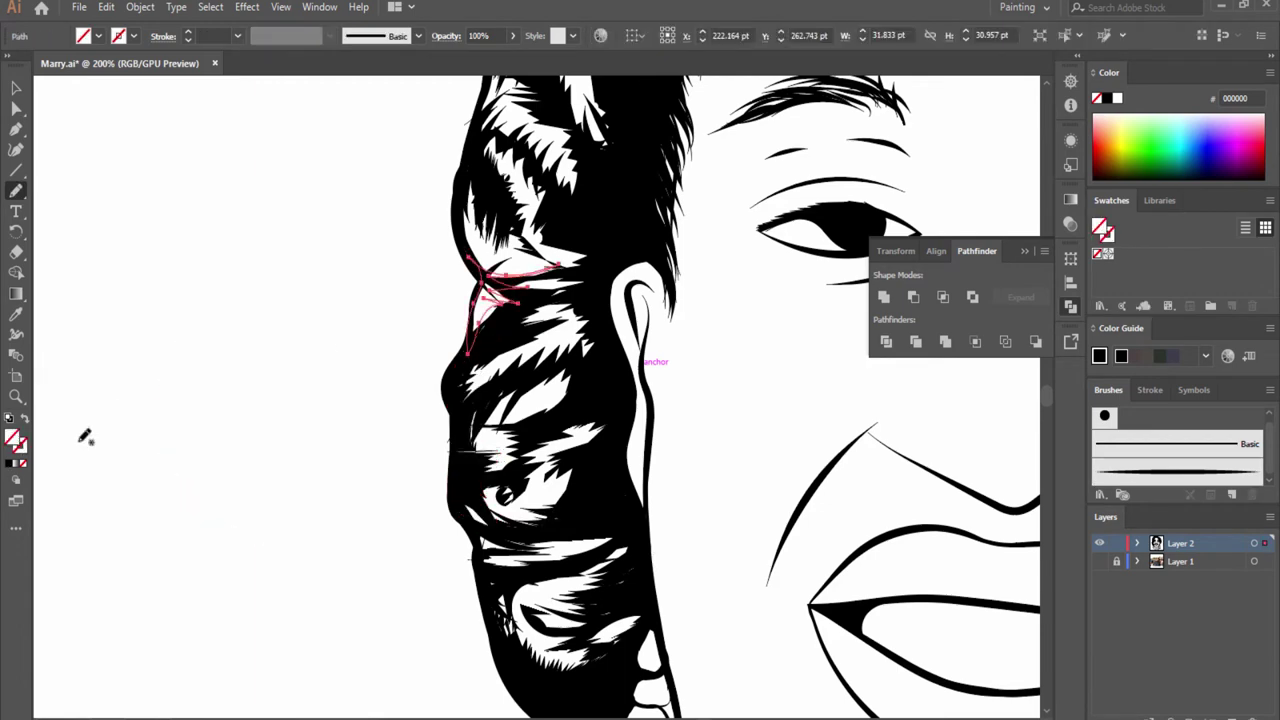
{"action": "scroll", "coordinate": [85, 437], "scroll_direction": "up", "scroll_amount": 5}
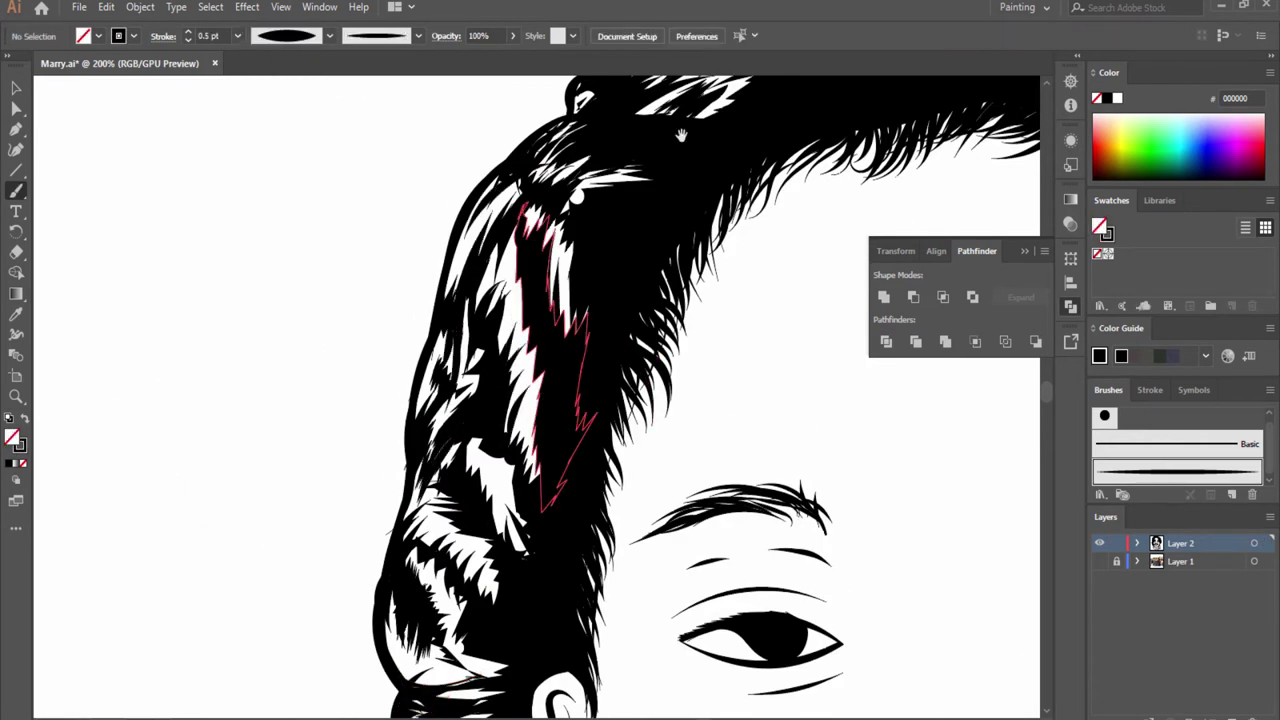
{"action": "left_click_drag", "start_coordinate": [680, 135], "coordinate": [640, 245]}
{"action": "left_click_drag", "start_coordinate": [536, 388], "coordinate": [729, 80]}
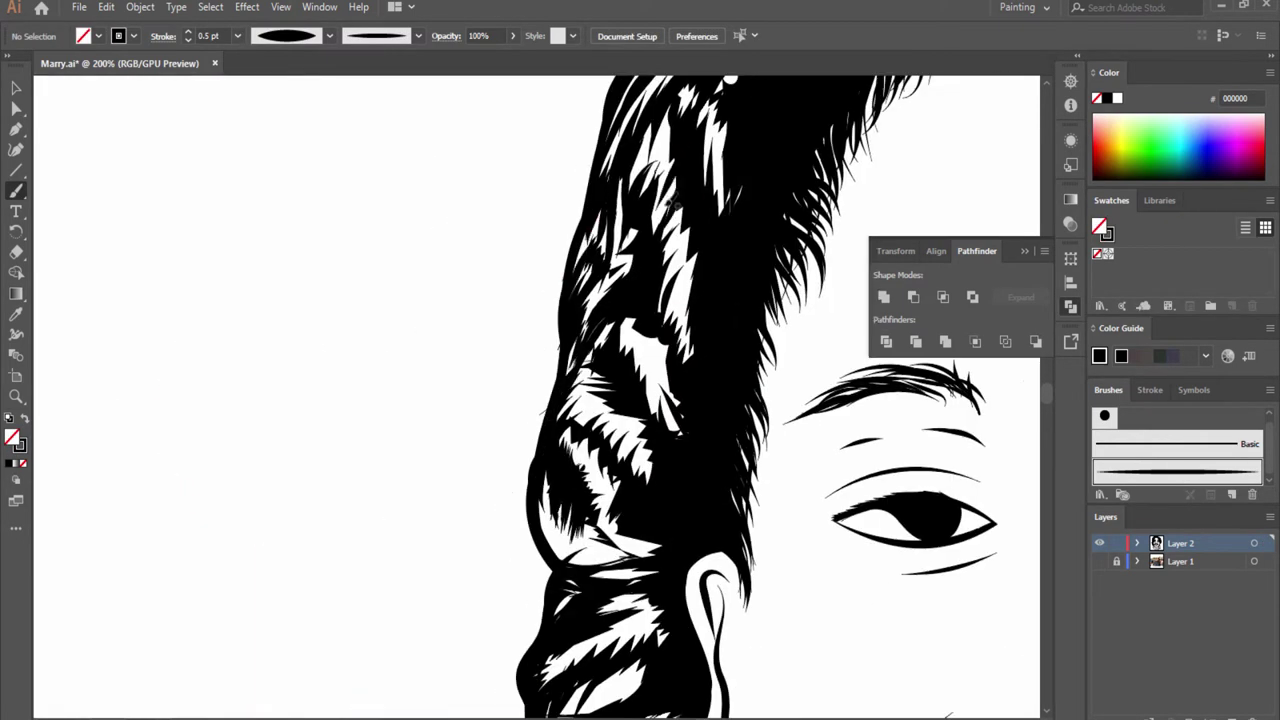
{"action": "left_click_drag", "start_coordinate": [633, 498], "coordinate": [591, 318]}
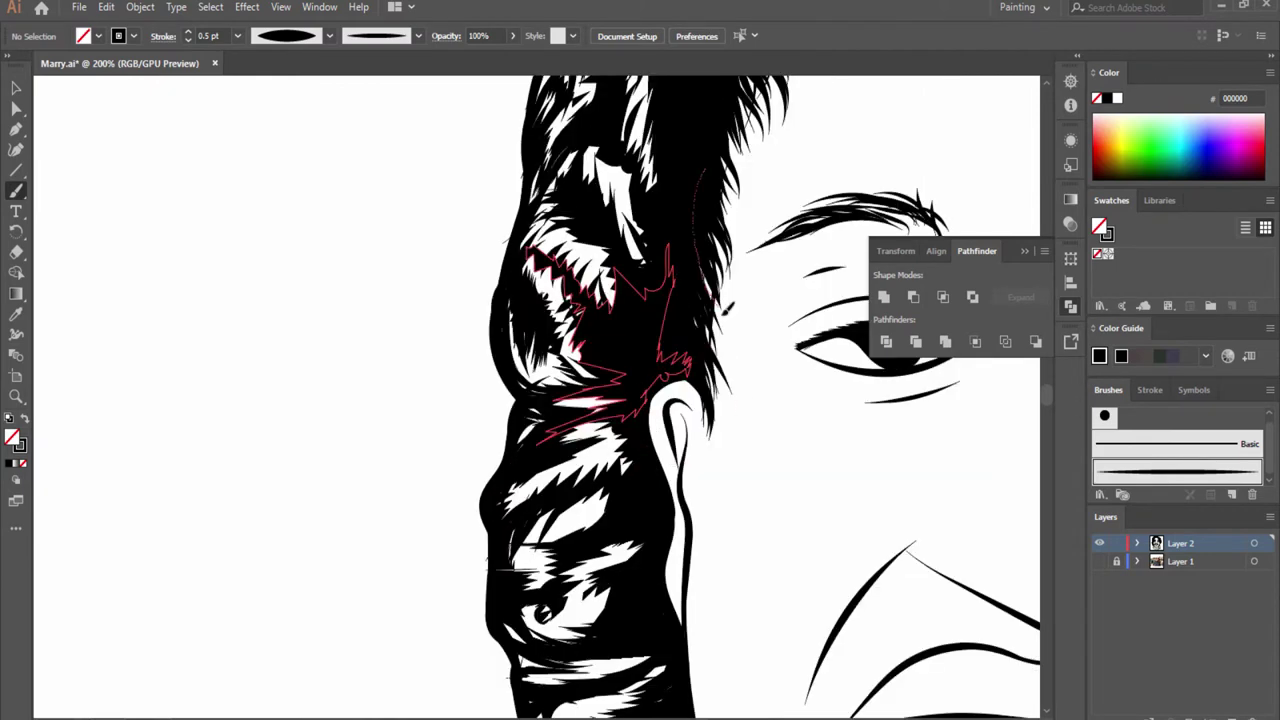
{"action": "scroll", "coordinate": [650, 480], "scroll_direction": "down", "scroll_amount": 5}
- Fit the whole portrait in view and select all the artwork
{"action": "key", "text": "ctrl+0"}
{"action": "scroll", "coordinate": [643, 480], "scroll_direction": "up", "scroll_amount": 3}
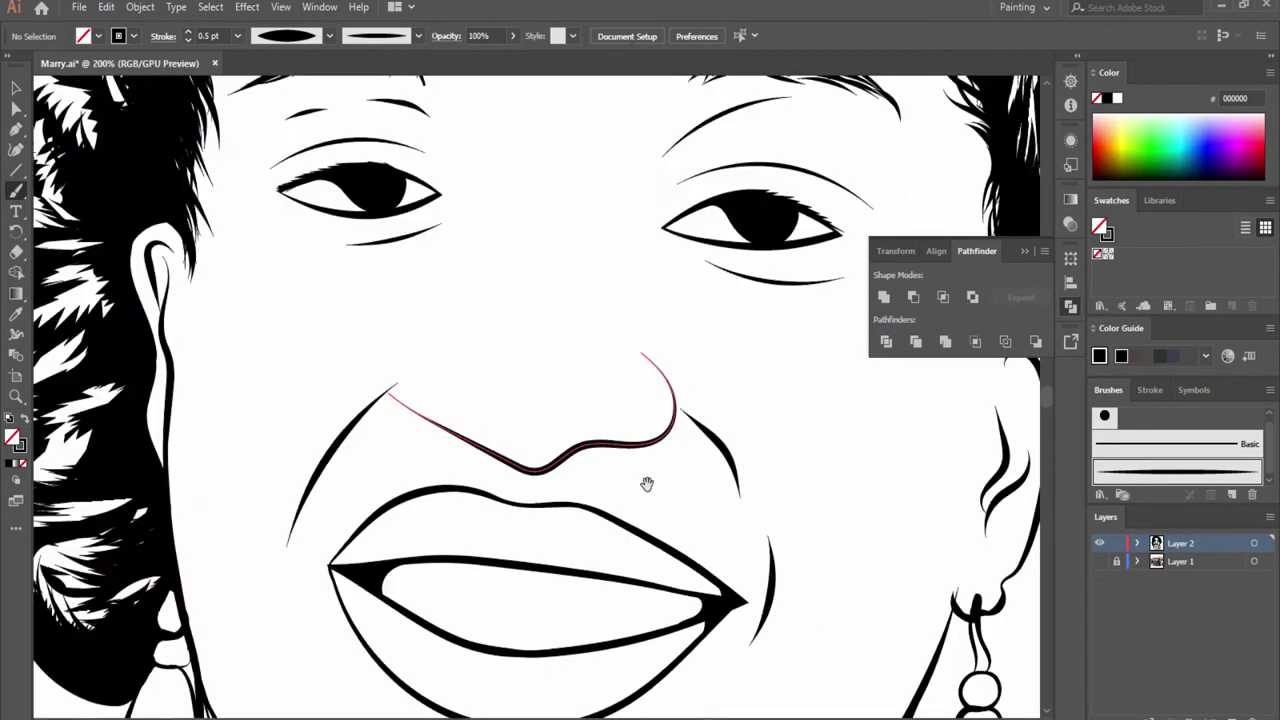
{"action": "scroll", "coordinate": [685, 357], "scroll_direction": "up", "scroll_amount": 3}
{"action": "key", "text": "ctrl+0"}
{"action": "key", "text": "v"}
{"action": "key", "text": "ctrl+a"}
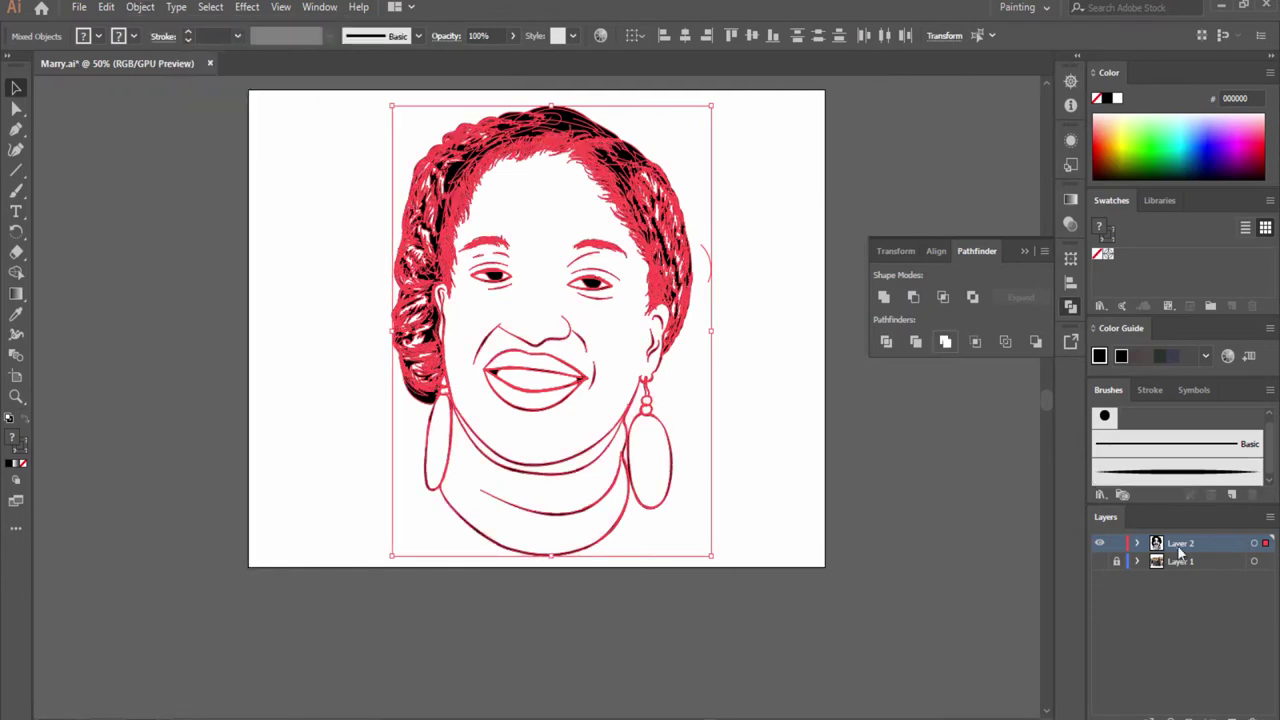
- Duplicate the line-art layer and draw an artboard-sized rectangle with a warm yellow-orange fill
{"action": "key", "text": "ctrl+shift+a"}
{"action": "left_click_drag", "start_coordinate": [1180, 543], "coordinate": [1231, 717]}
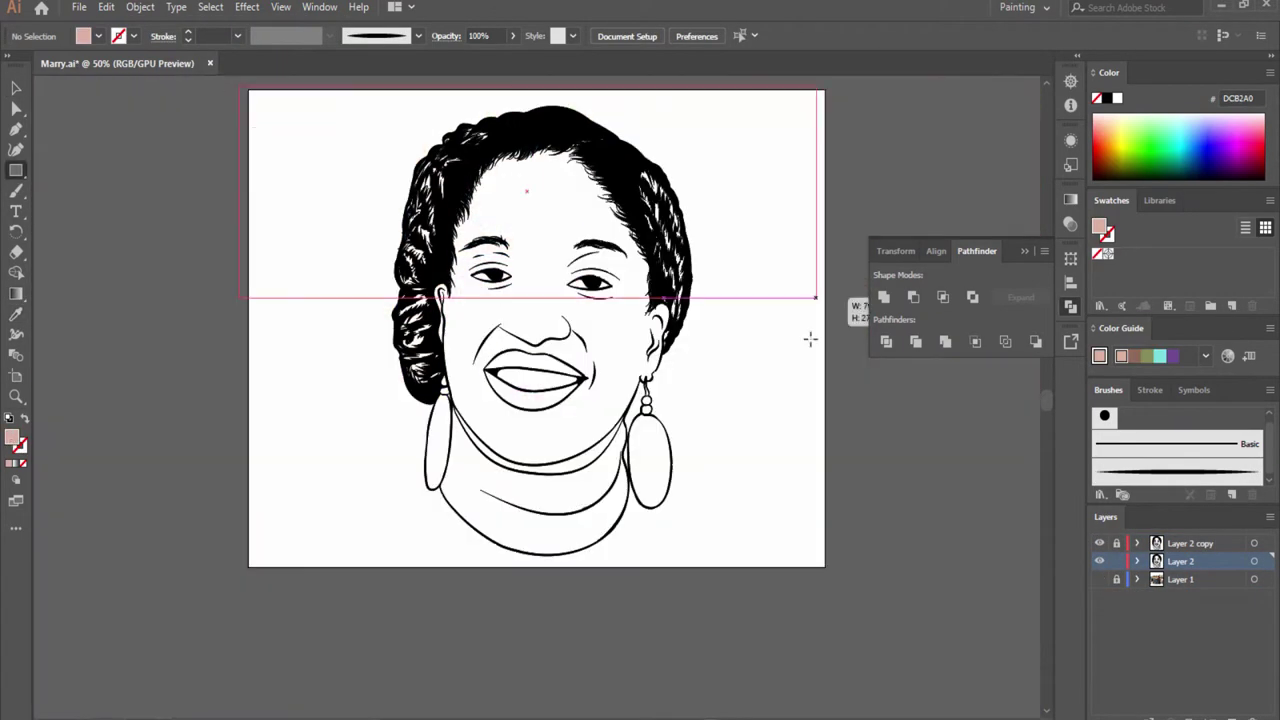
{"action": "left_click_drag", "start_coordinate": [240, 87], "coordinate": [832, 567]}
{"action": "double_click", "coordinate": [13, 437]}
{"action": "left_click", "coordinate": [546, 276]}
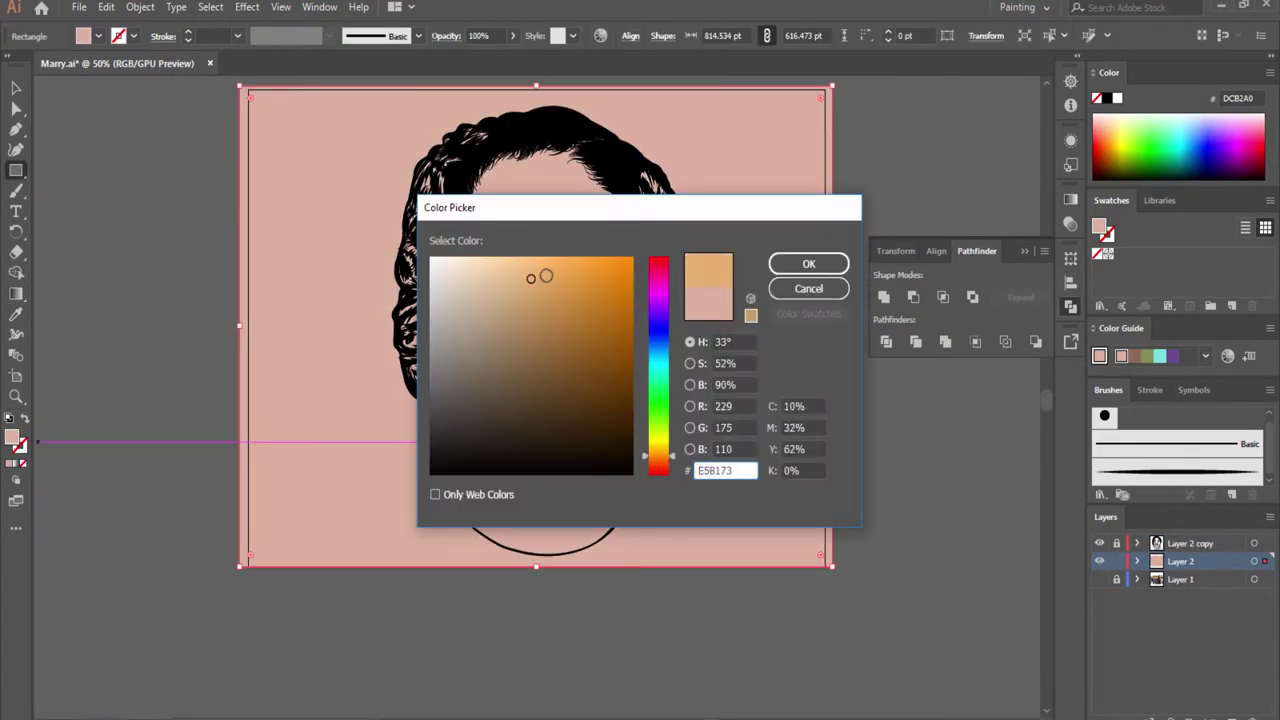
{"action": "left_click_drag", "start_coordinate": [546, 276], "coordinate": [567, 287]}
{"action": "left_click", "coordinate": [650, 455]}
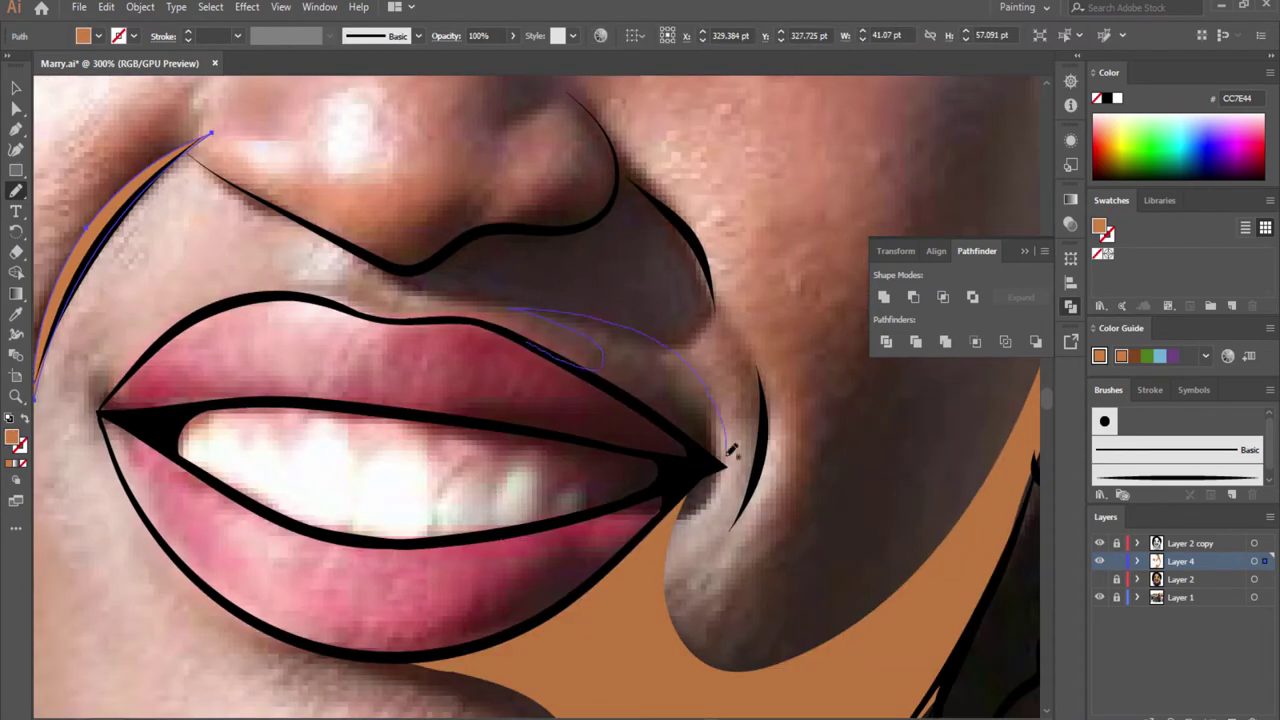
- Draw an orange skin shading shape beside the mouth, closing it along the nose
{"action": "left_click_drag", "start_coordinate": [731, 450], "coordinate": [645, 570]}
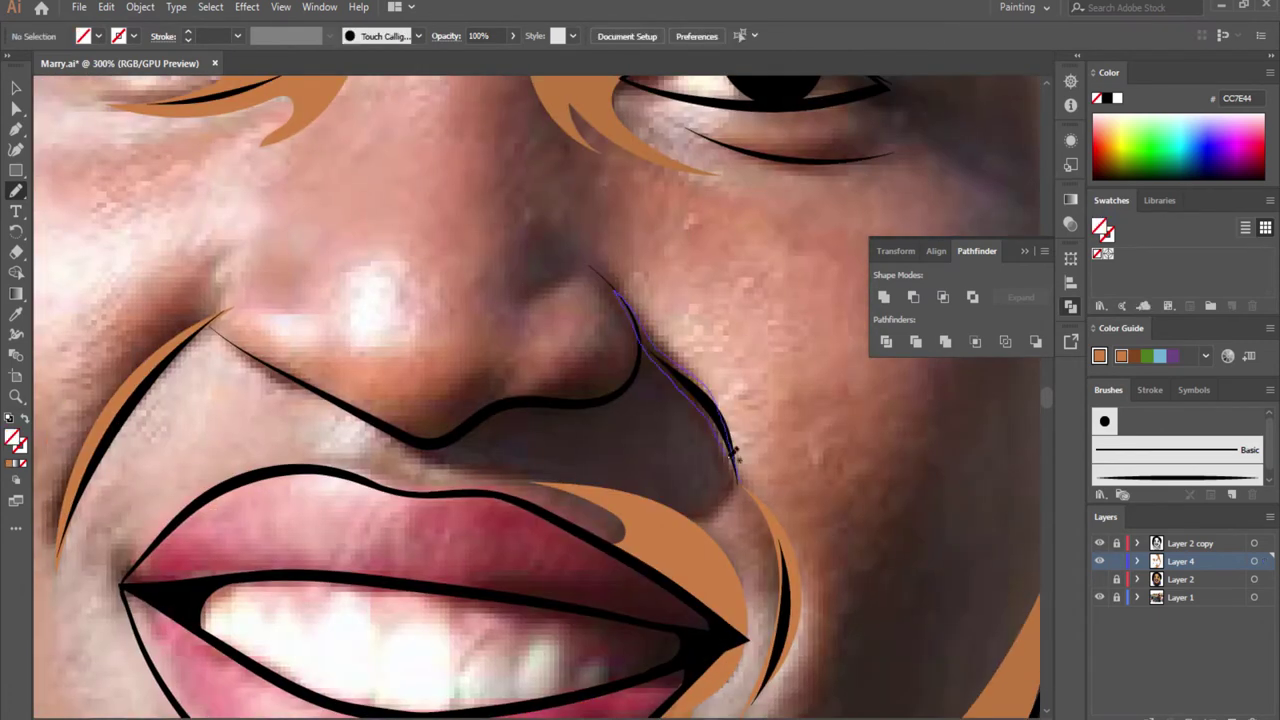
{"action": "left_click_drag", "start_coordinate": [735, 455], "coordinate": [736, 466]}
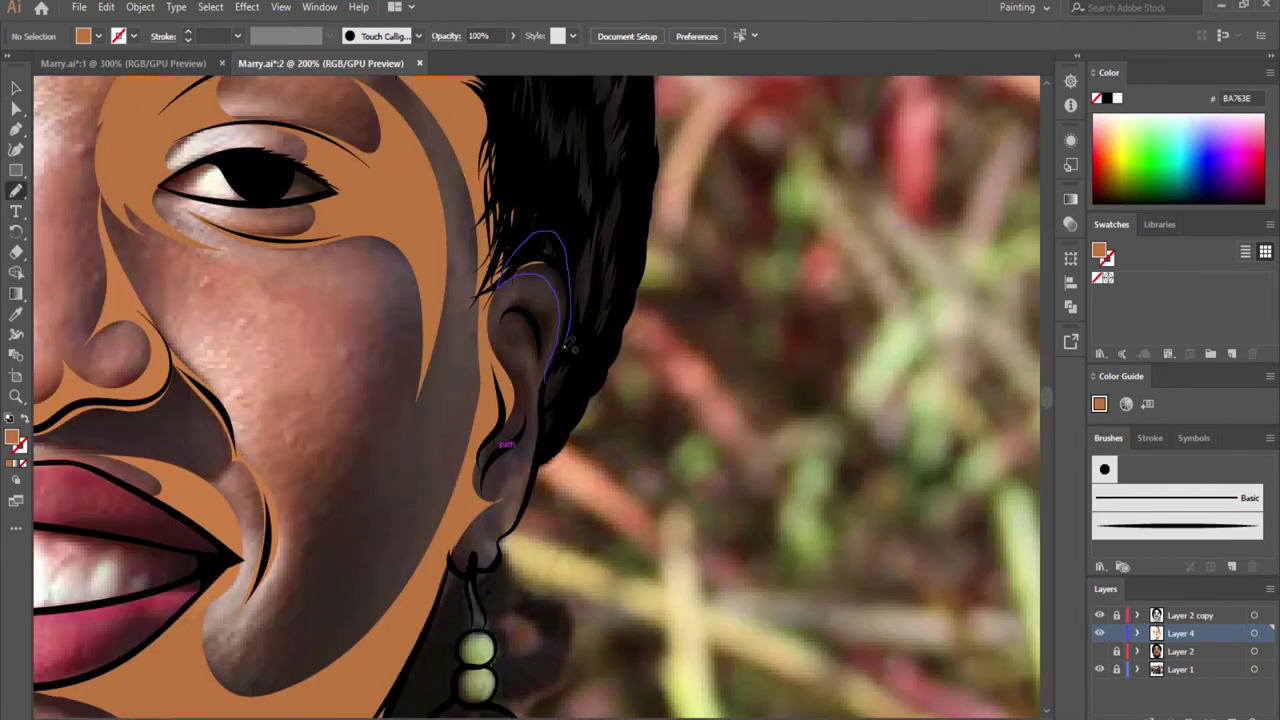
- Trace shading shapes on the ear and under the chin with the reference photo hidden
{"action": "left_click_drag", "start_coordinate": [567, 345], "coordinate": [538, 410]}
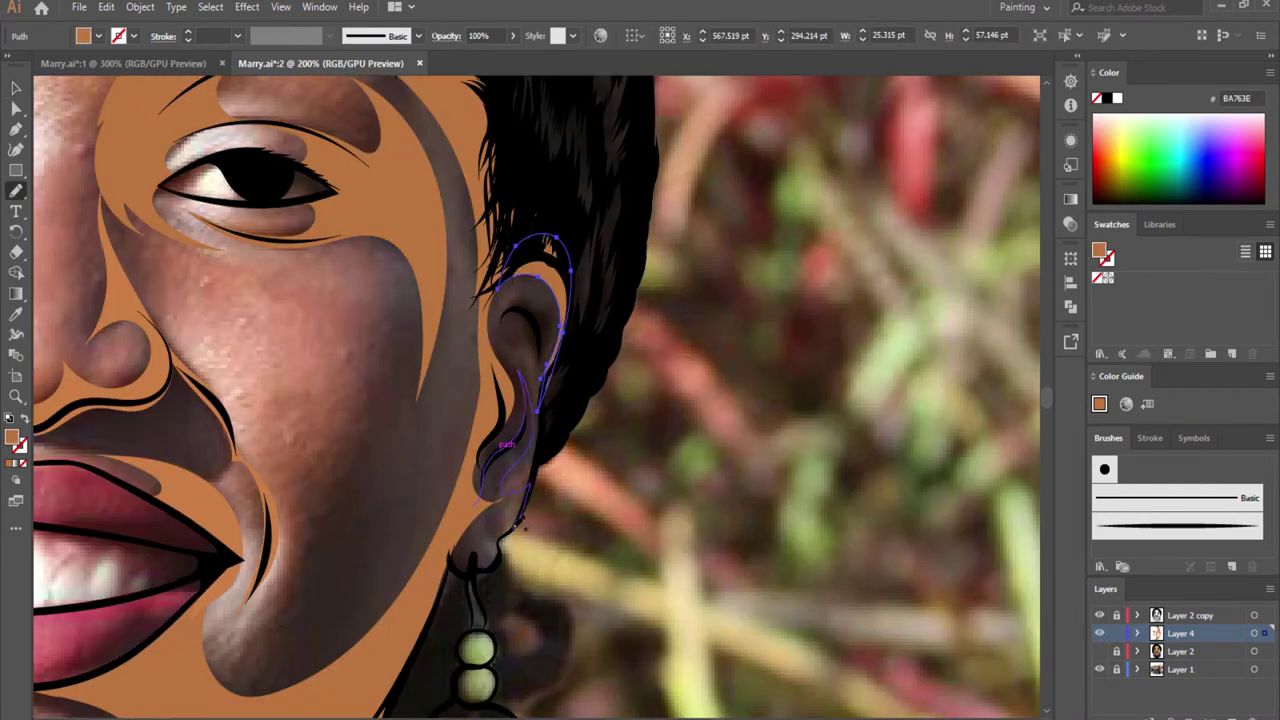
{"action": "left_click", "coordinate": [1099, 669]}
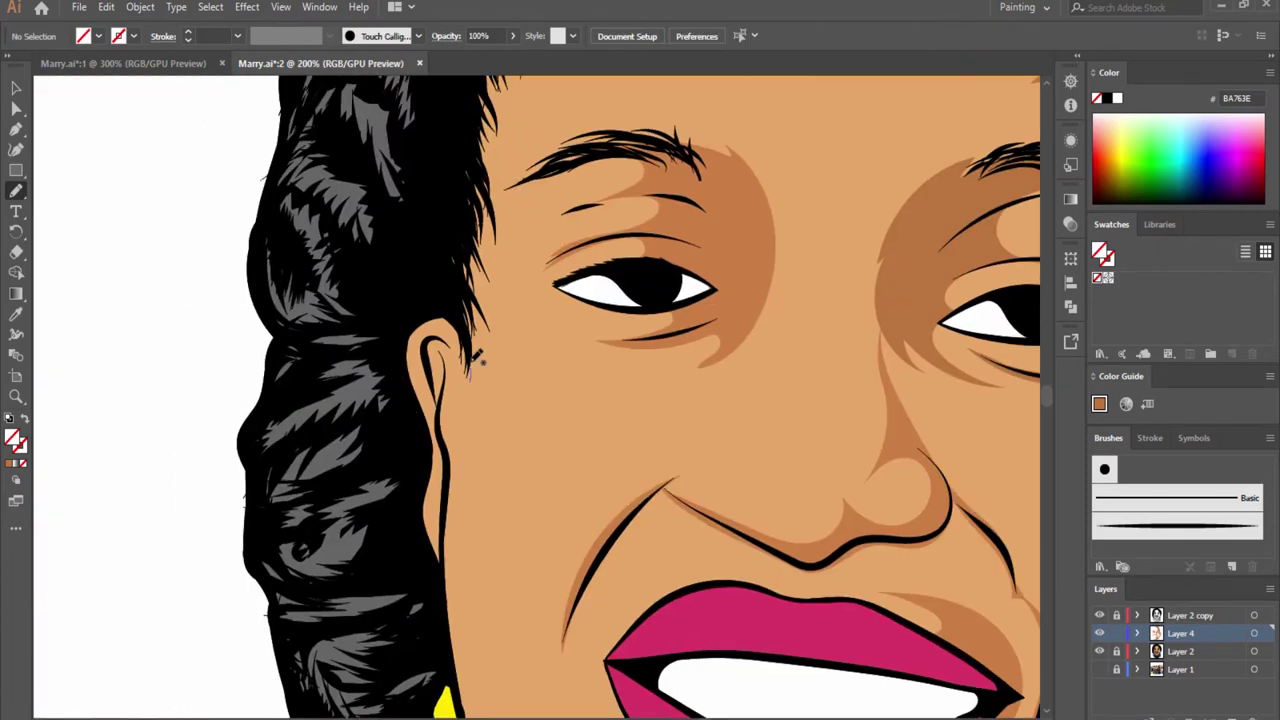
{"action": "left_click_drag", "start_coordinate": [475, 358], "coordinate": [438, 450]}
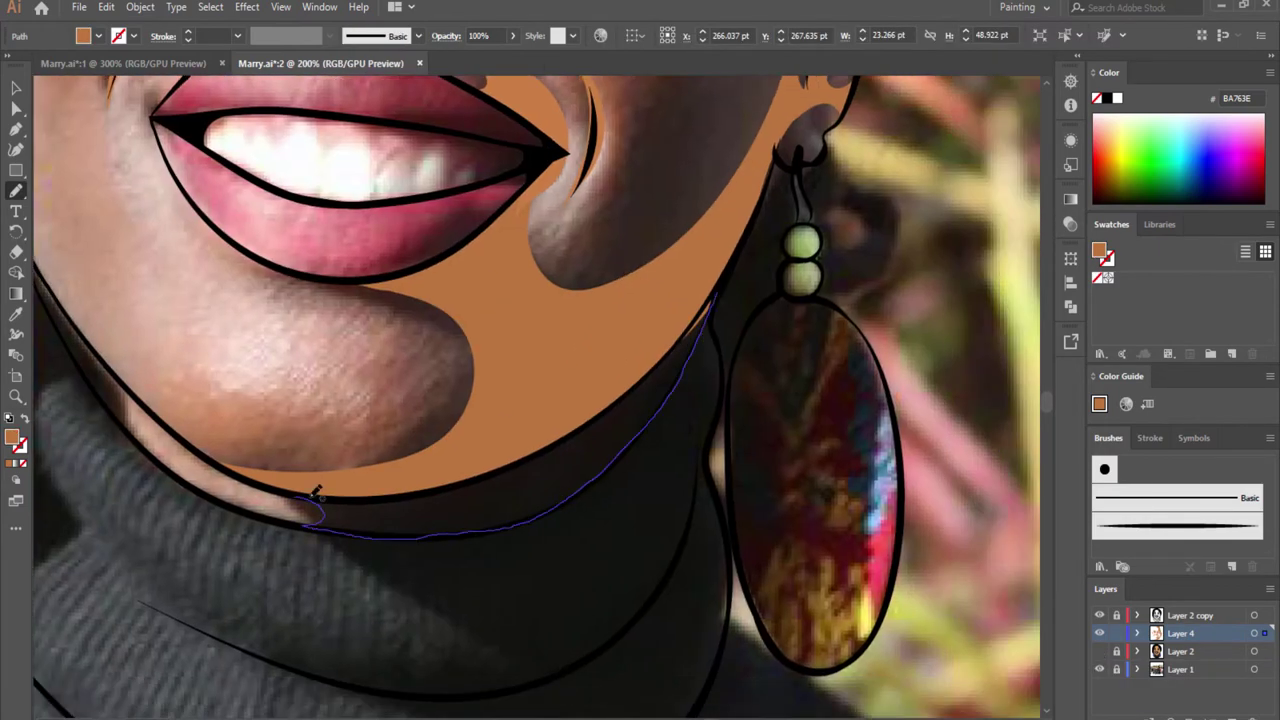
{"action": "left_click_drag", "start_coordinate": [185, 370], "coordinate": [508, 384]}
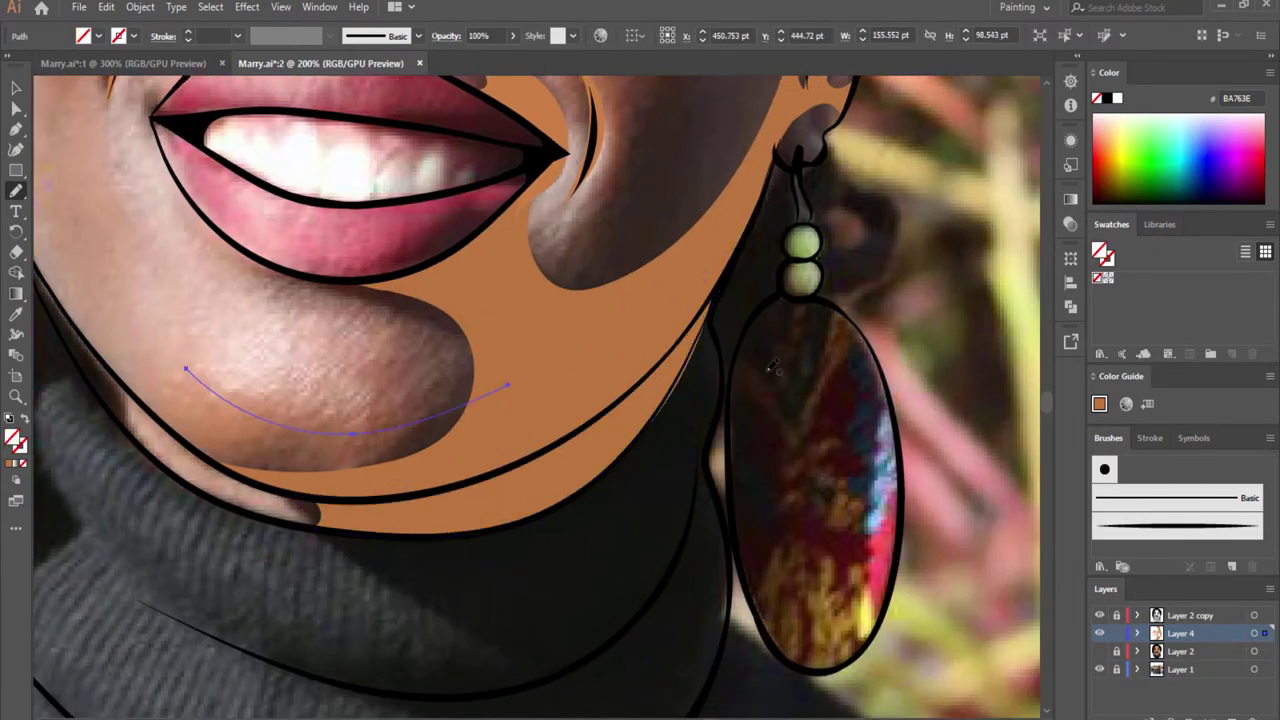
- Add a curved jaw shading stroke and a sweater fold up the neck and along the chin
{"action": "left_click_drag", "start_coordinate": [720, 290], "coordinate": [300, 506]}
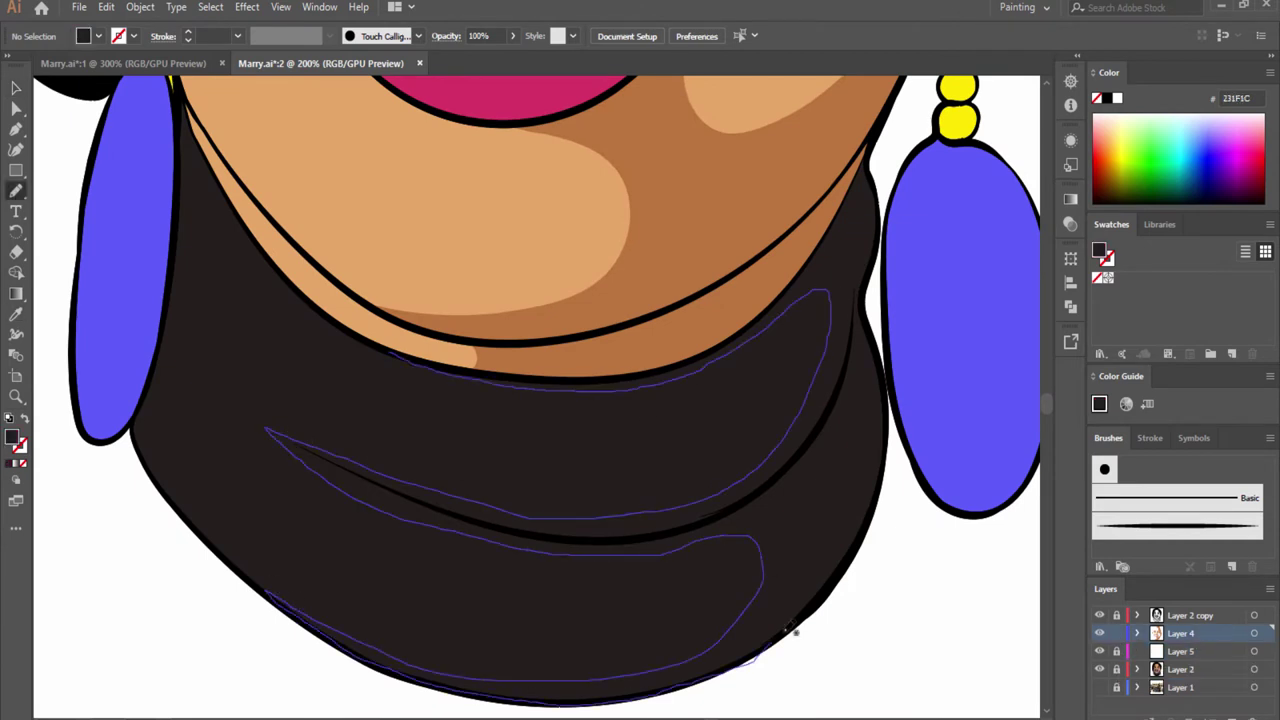
{"action": "left_click_drag", "start_coordinate": [795, 632], "coordinate": [866, 265]}
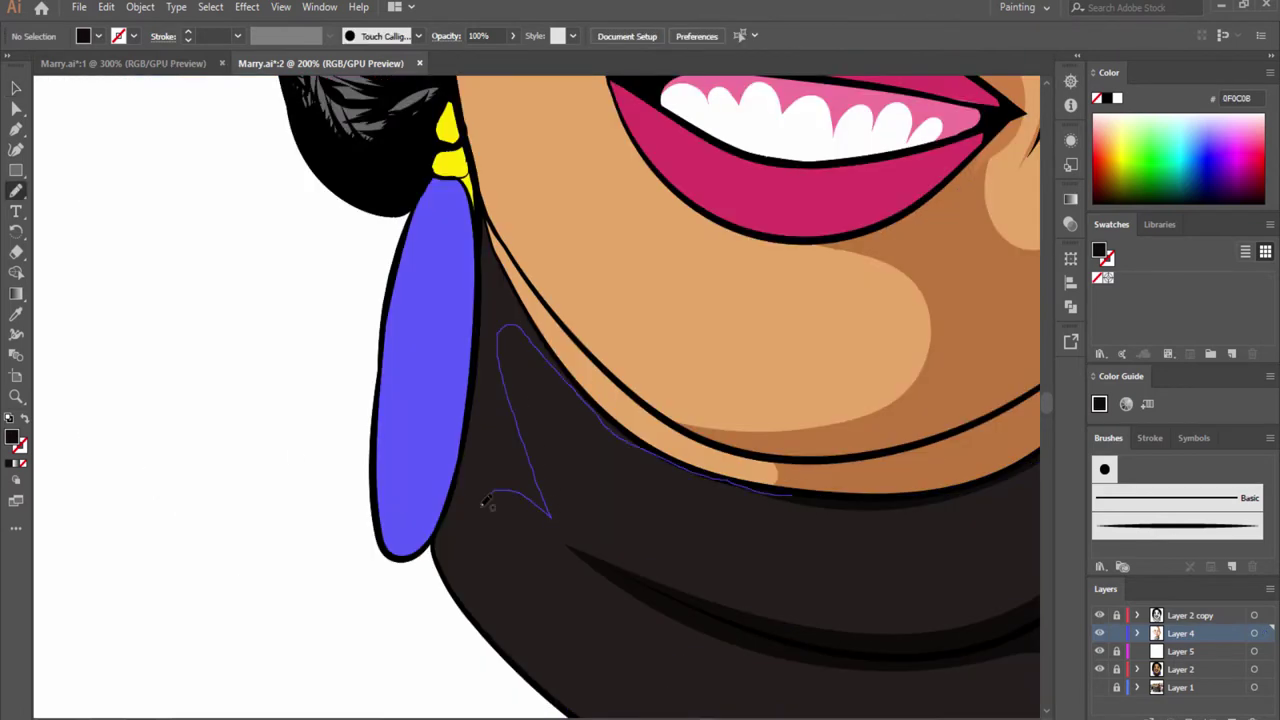
{"action": "left_click_drag", "start_coordinate": [485, 502], "coordinate": [727, 497]}
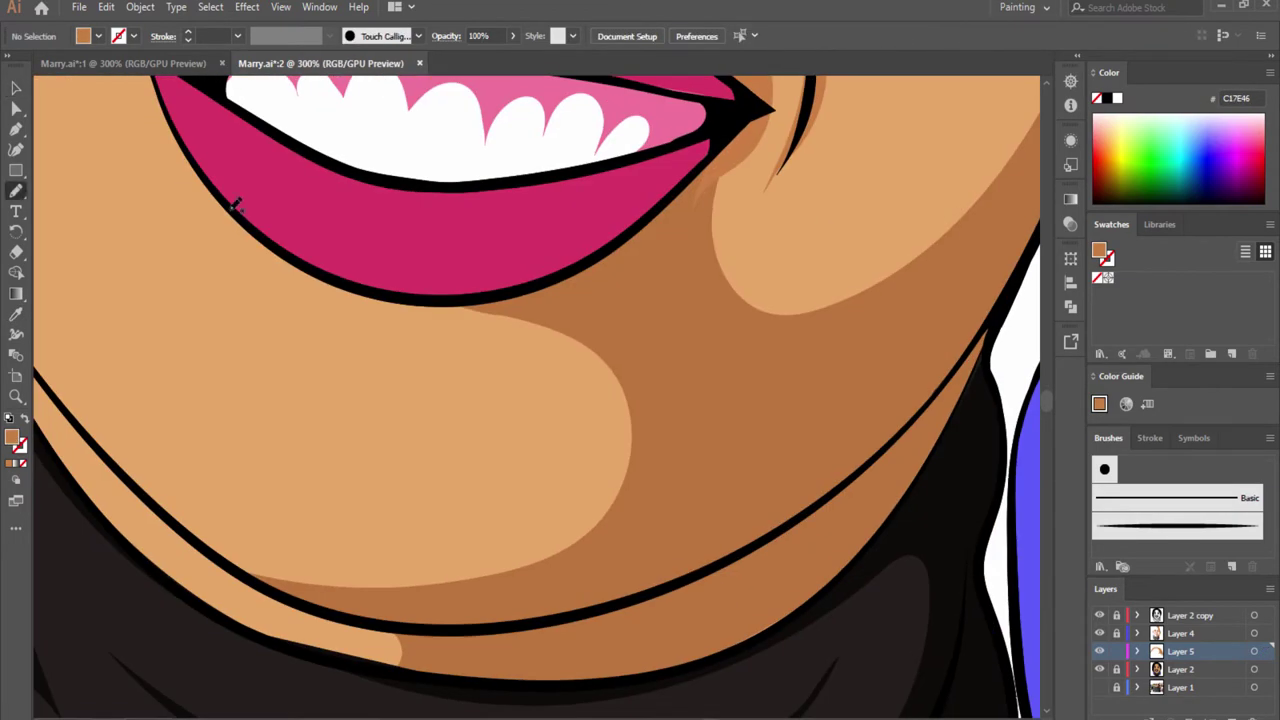
- Draw shading shapes above the eyebrow, on the cheek, on the ear and beside the face
{"action": "left_click_drag", "start_coordinate": [240, 213], "coordinate": [562, 510]}
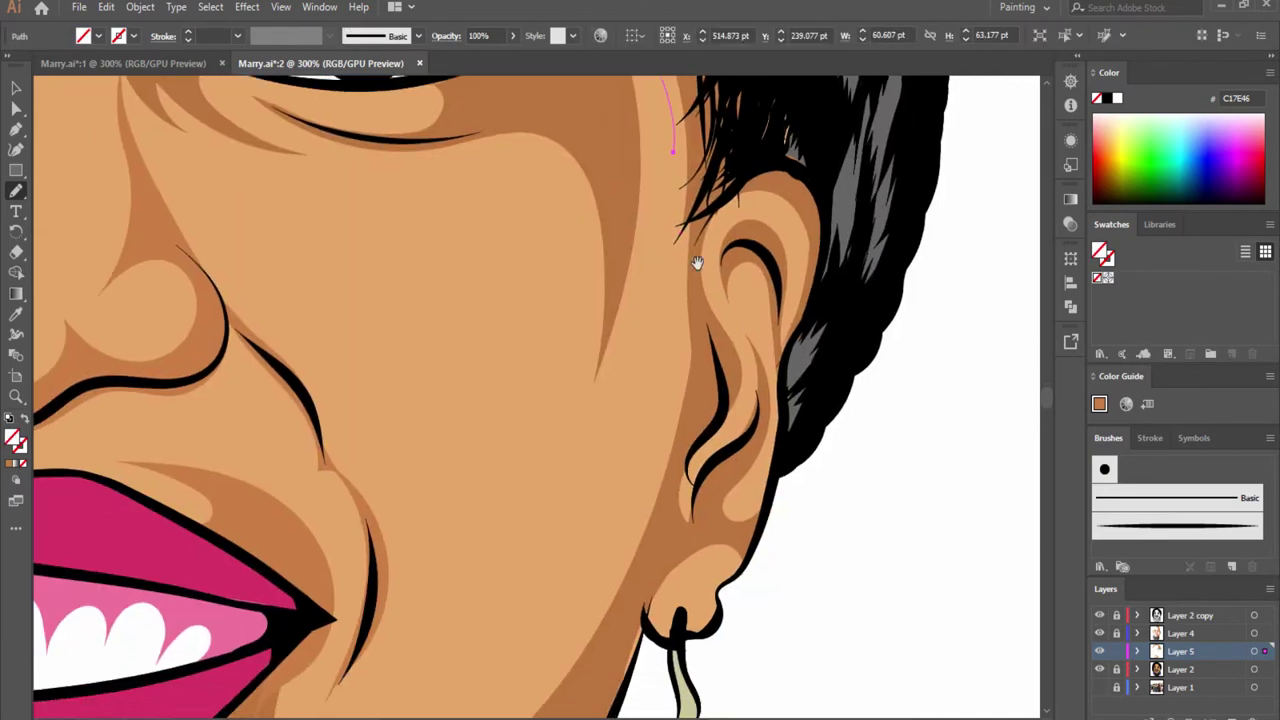
{"action": "left_click", "coordinate": [1099, 651]}
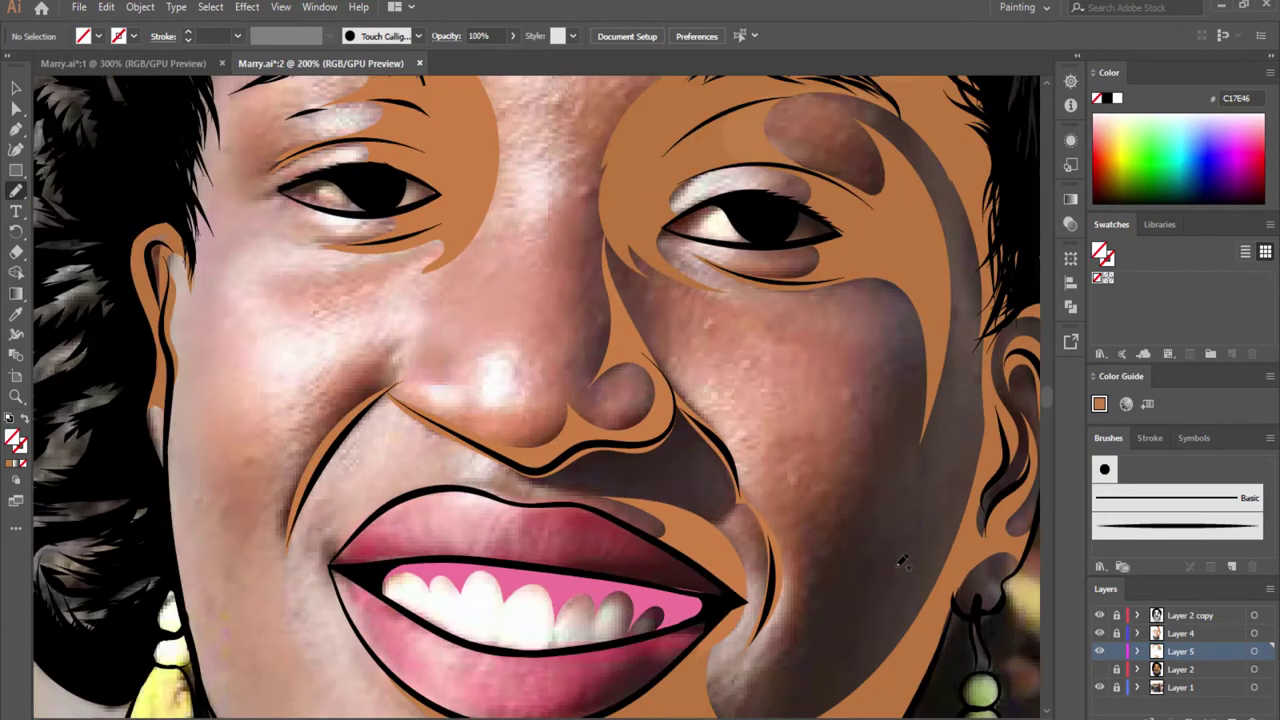
{"action": "left_click_drag", "start_coordinate": [336, 169], "coordinate": [540, 218]}
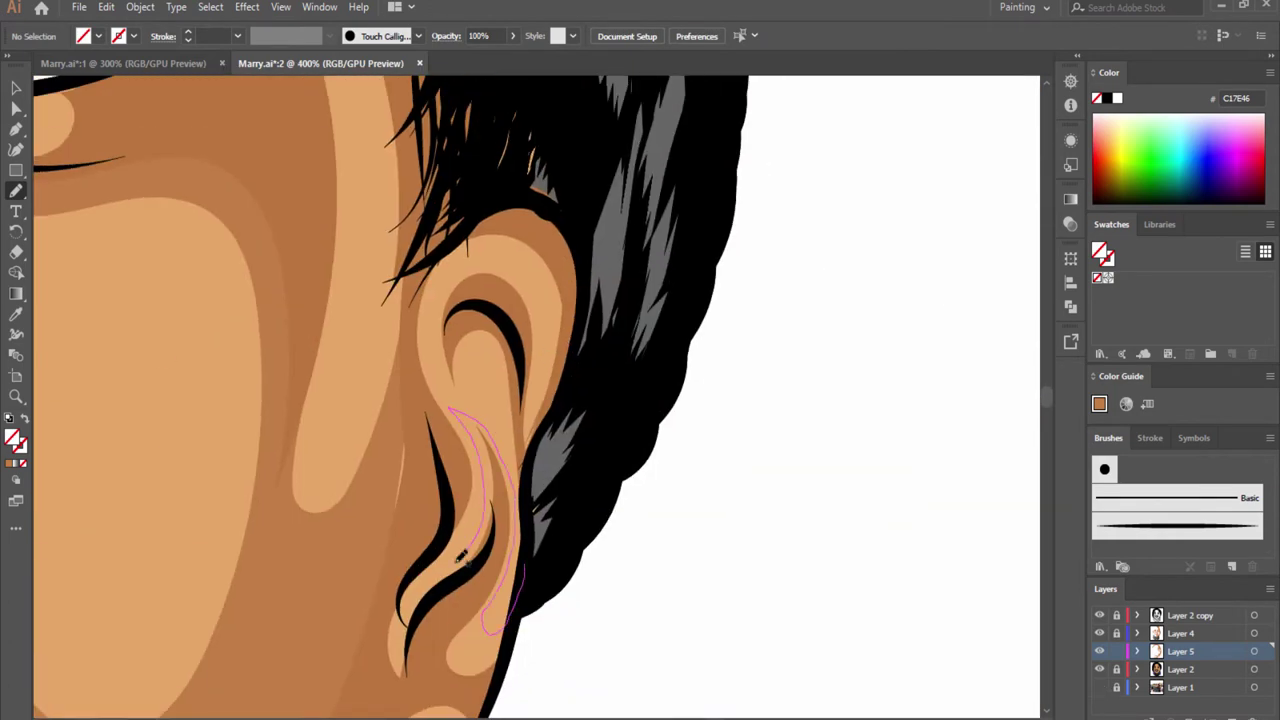
{"action": "left_click_drag", "start_coordinate": [462, 557], "coordinate": [450, 412]}
{"action": "left_click_drag", "start_coordinate": [789, 360], "coordinate": [687, 540]}
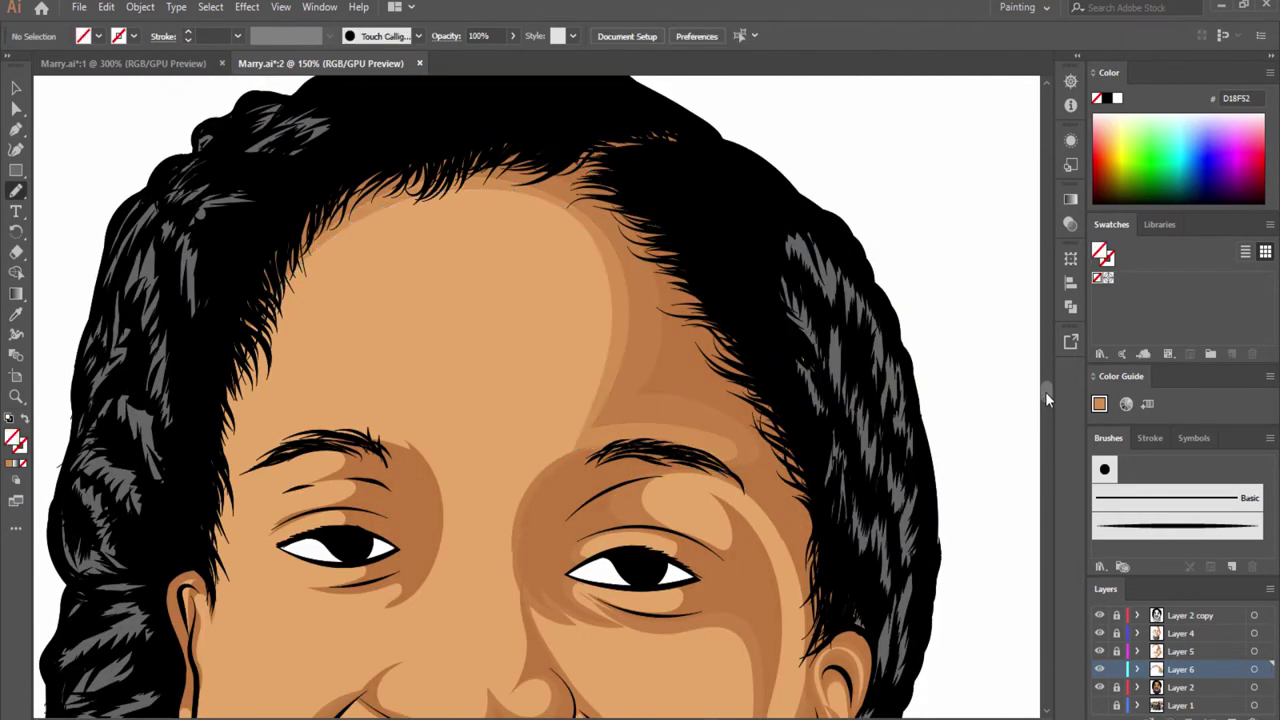
- Draw D18F52 shadow shapes from the hairline to the brow and on the cheek beside the eye
{"action": "scroll", "coordinate": [293, 287], "scroll_direction": "down", "scroll_amount": 2}
{"action": "left_click_drag", "start_coordinate": [467, 110], "coordinate": [339, 351]}
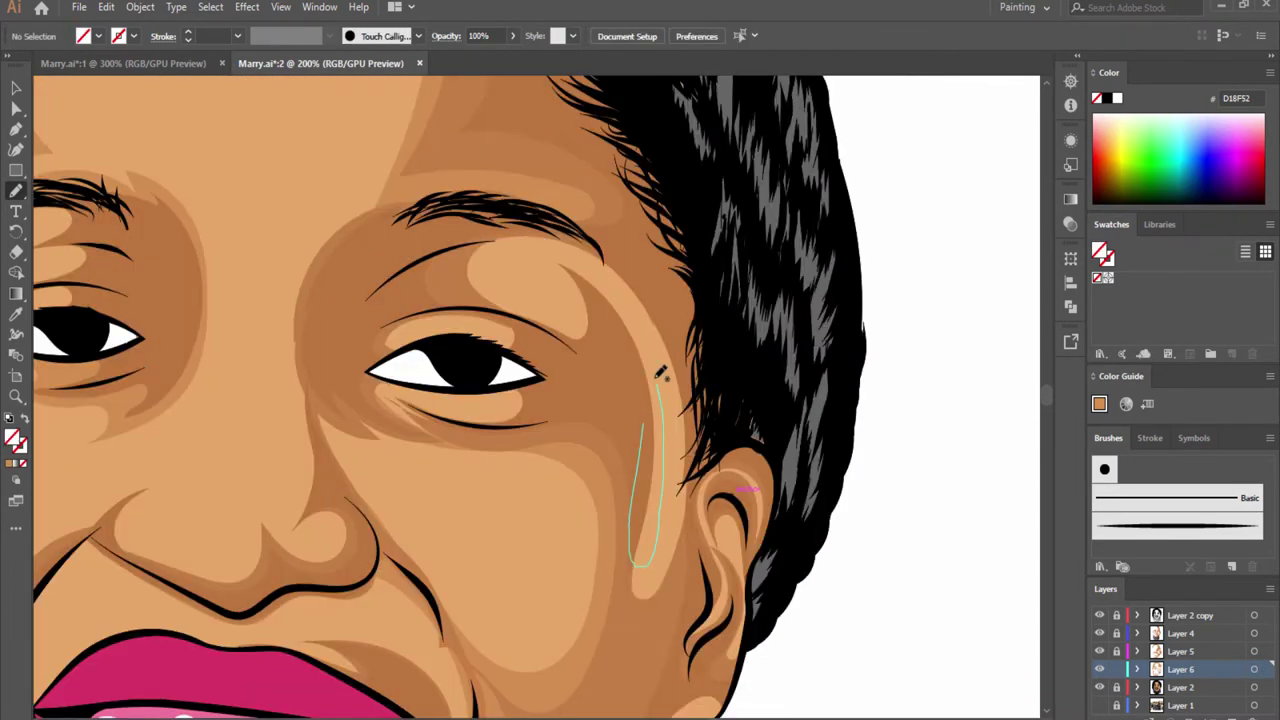
{"action": "left_click_drag", "start_coordinate": [231, 483], "coordinate": [516, 453]}
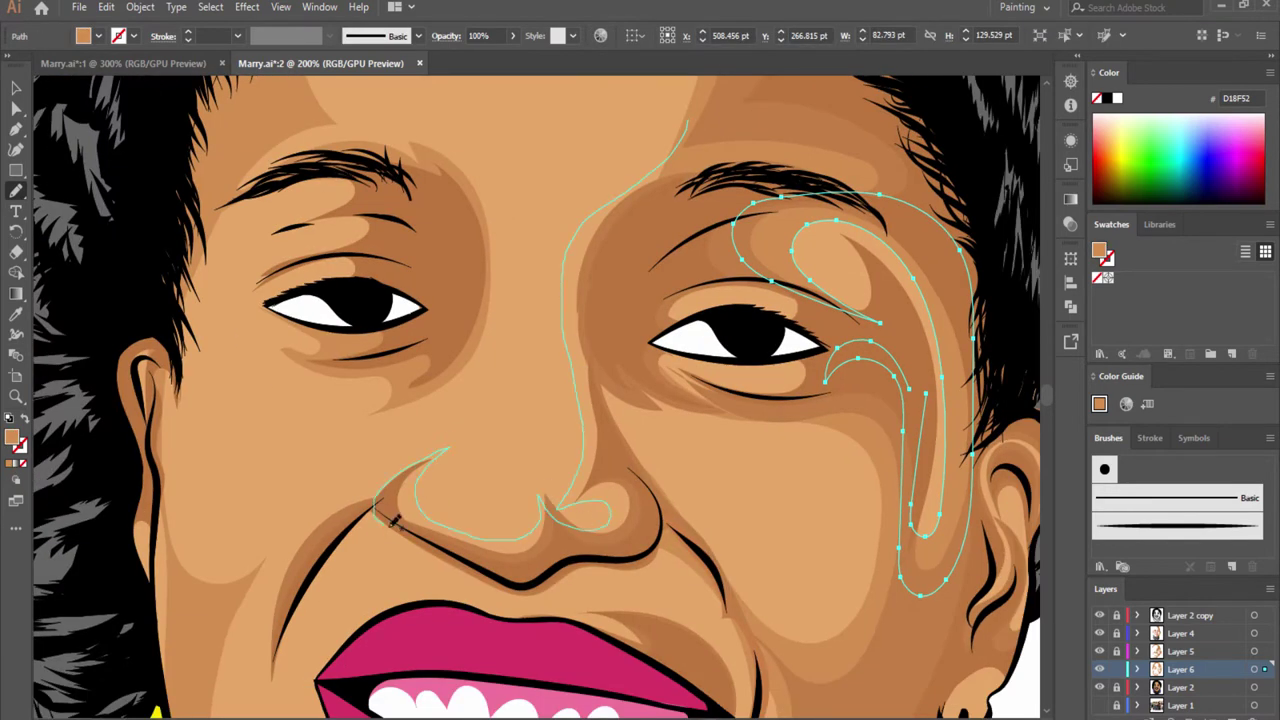
{"action": "key", "text": "ctrl+shift+a"}
- Add shadows along the lip corner, beside the nose, lower lip, inner ear, hair edge and jawline
{"action": "left_click_drag", "start_coordinate": [393, 520], "coordinate": [335, 250]}
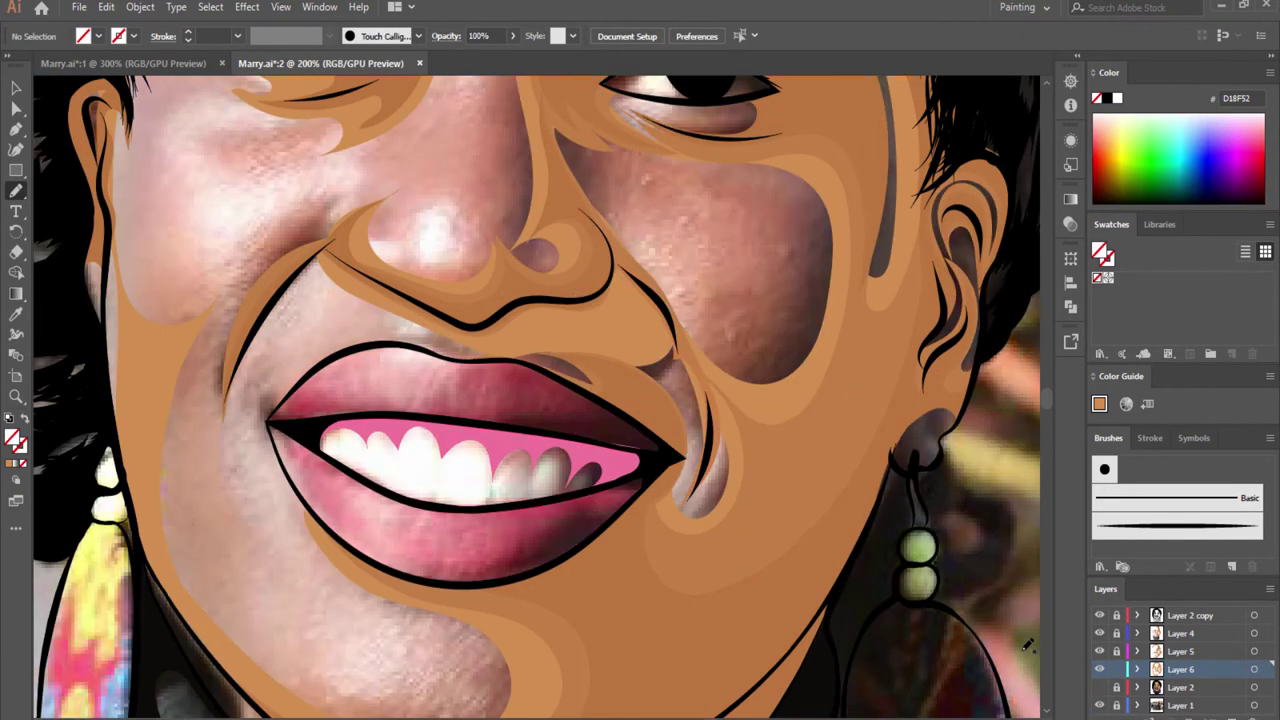
{"action": "left_click_drag", "start_coordinate": [675, 205], "coordinate": [527, 337]}
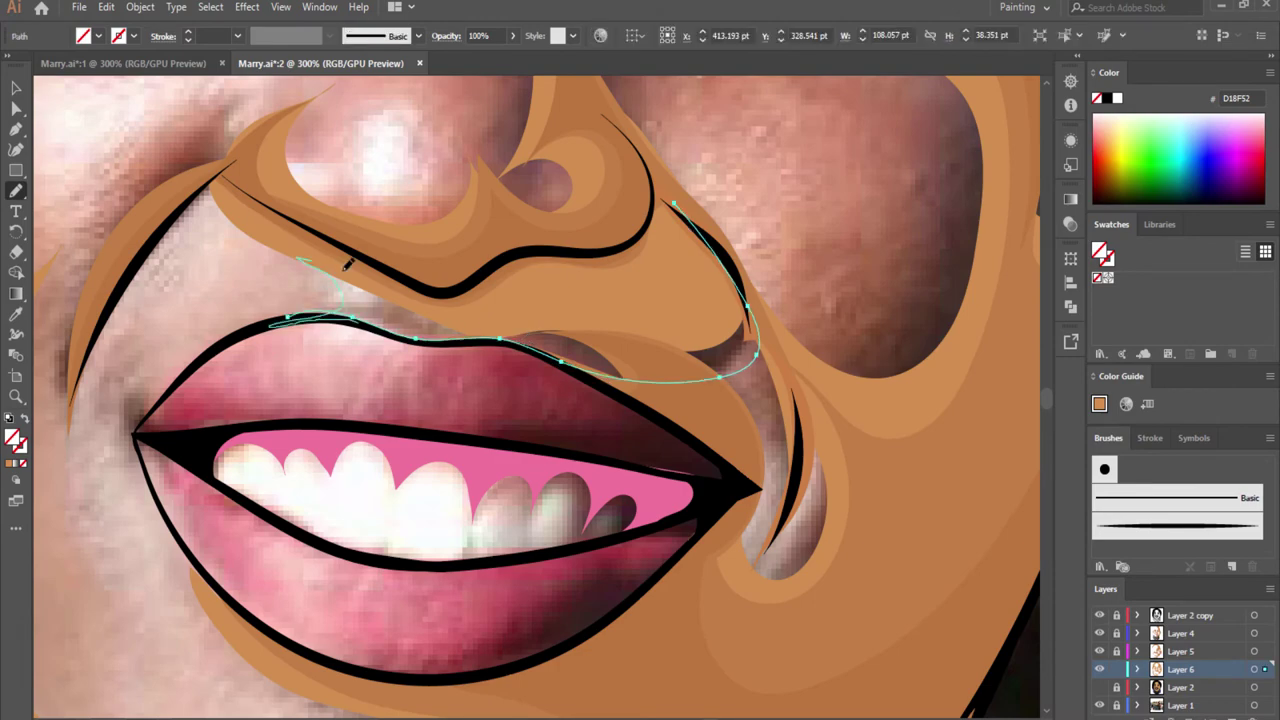
{"action": "mouse_move", "coordinate": [172, 540]}
{"action": "left_mouse_down"}
{"action": "mouse_move", "coordinate": [380, 295]}
{"action": "mouse_move", "coordinate": [483, 125]}
{"action": "left_mouse_up"}
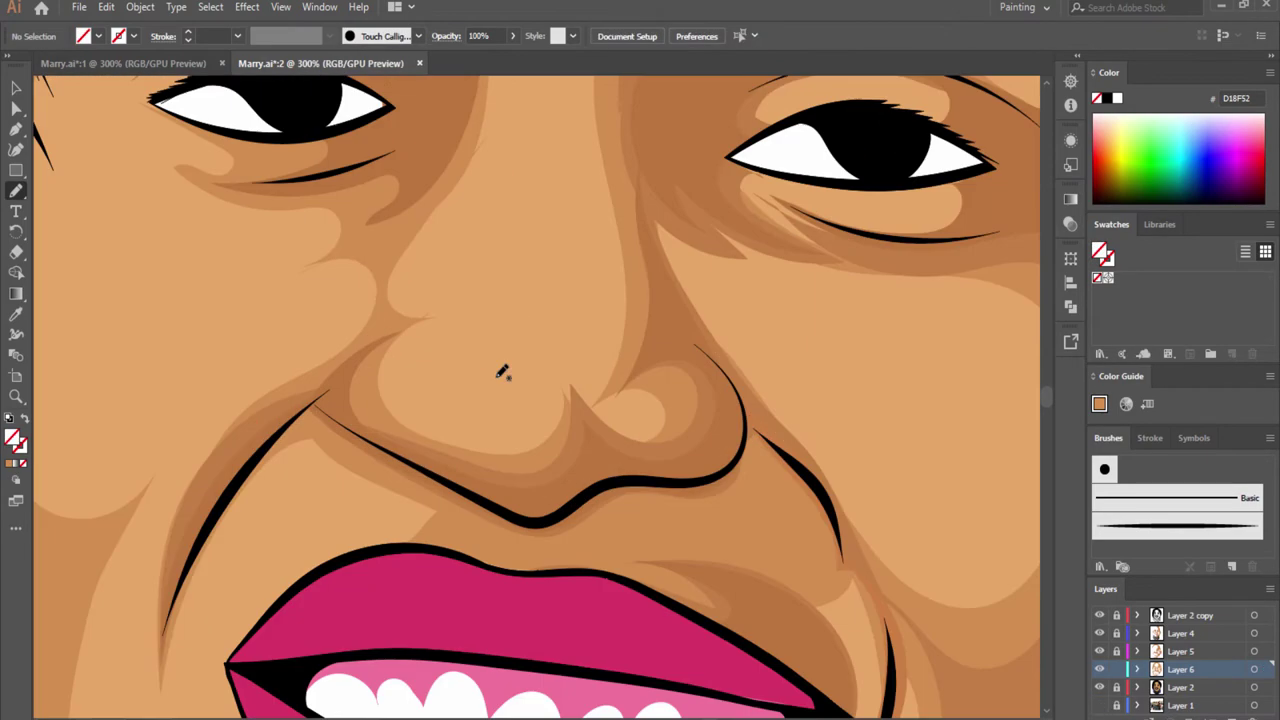
{"action": "mouse_move", "coordinate": [475, 255]}
{"action": "left_mouse_down"}
{"action": "mouse_move", "coordinate": [650, 470]}
{"action": "mouse_move", "coordinate": [920, 597]}
{"action": "left_mouse_up"}
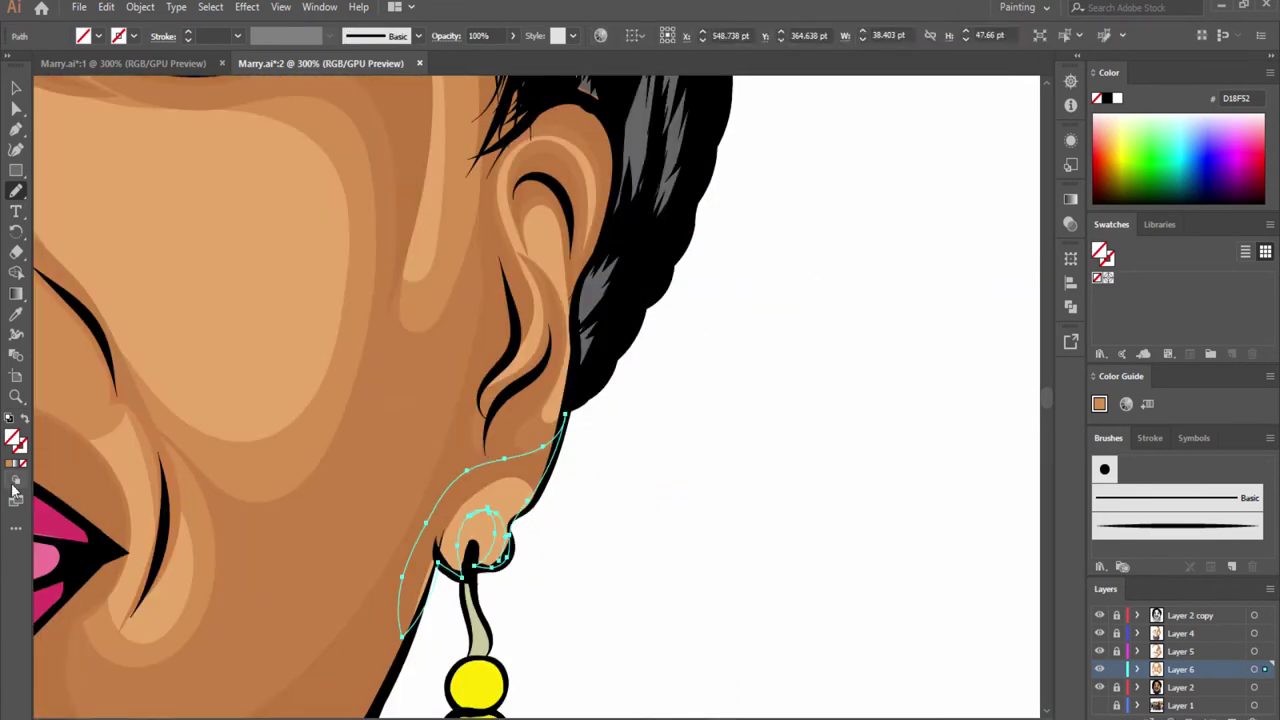
{"action": "left_click_drag", "start_coordinate": [565, 385], "coordinate": [552, 232]}
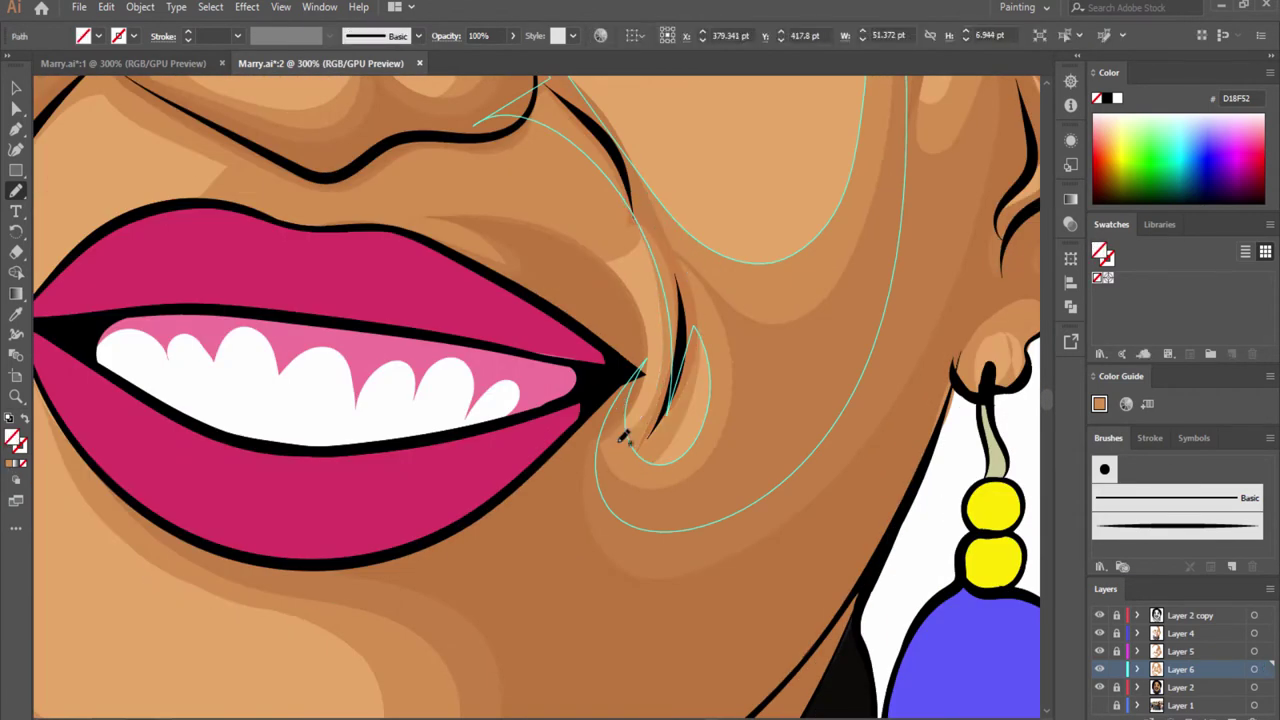
{"action": "left_click_drag", "start_coordinate": [430, 600], "coordinate": [438, 280]}
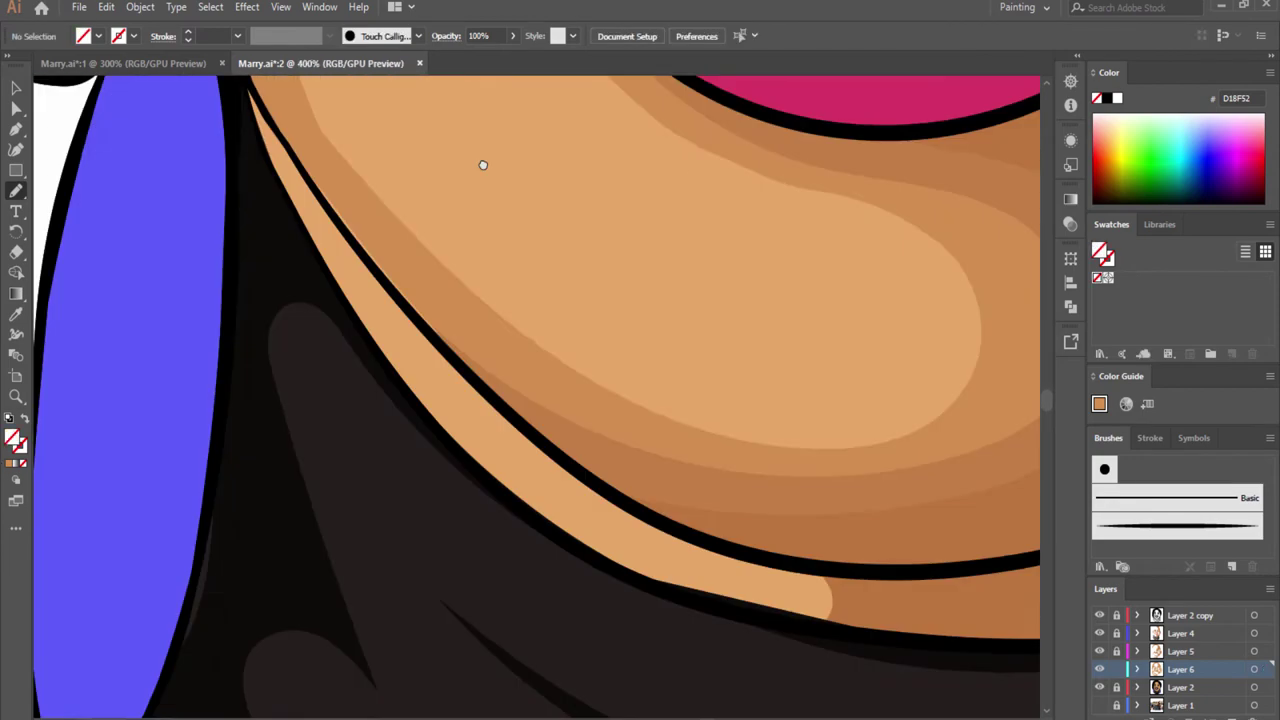
{"action": "left_click_drag", "start_coordinate": [245, 80], "coordinate": [437, 307]}
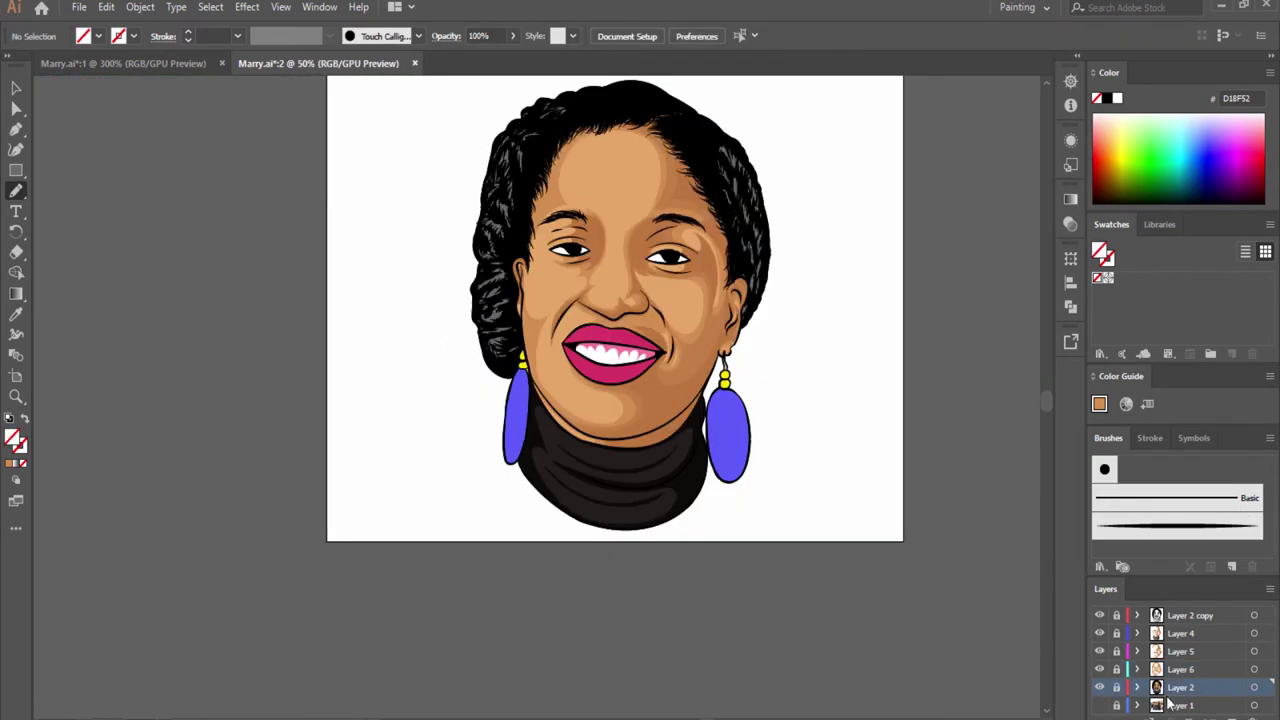
- Draw a forehead highlight shape filled with lighter tan E09F65
{"action": "left_click", "coordinate": [1100, 706]}
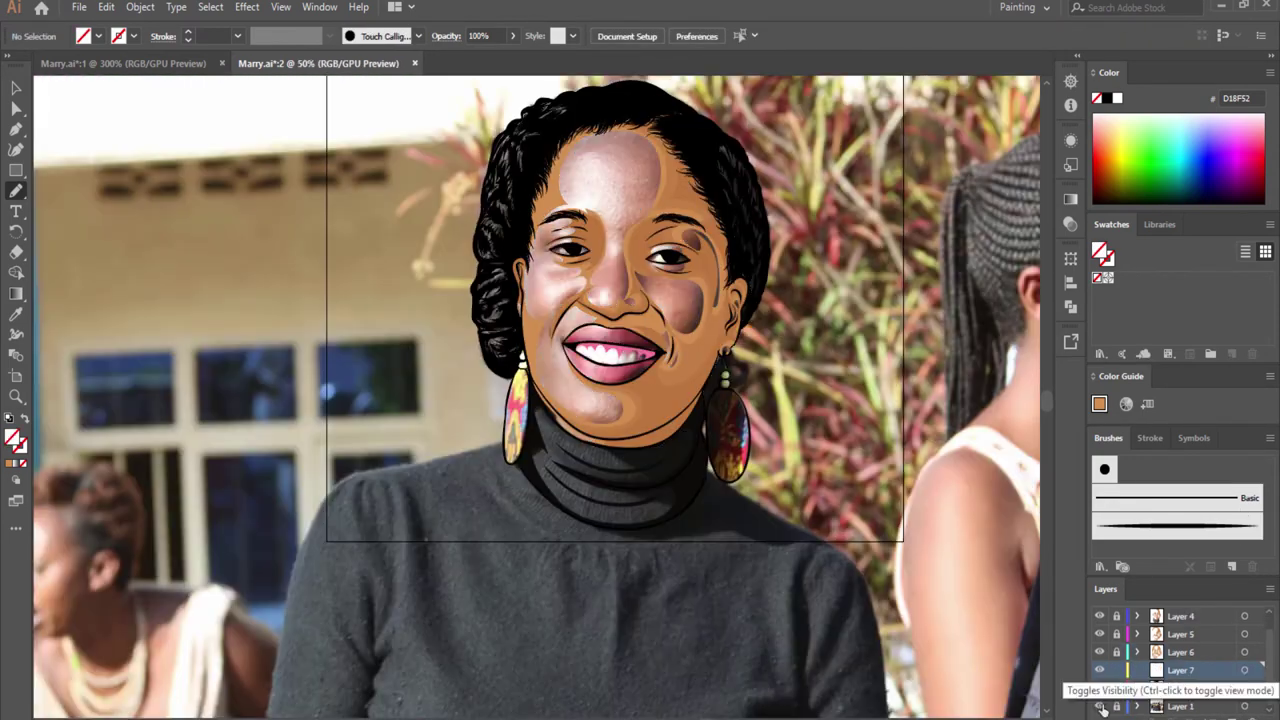
{"action": "left_click", "coordinate": [1100, 706]}
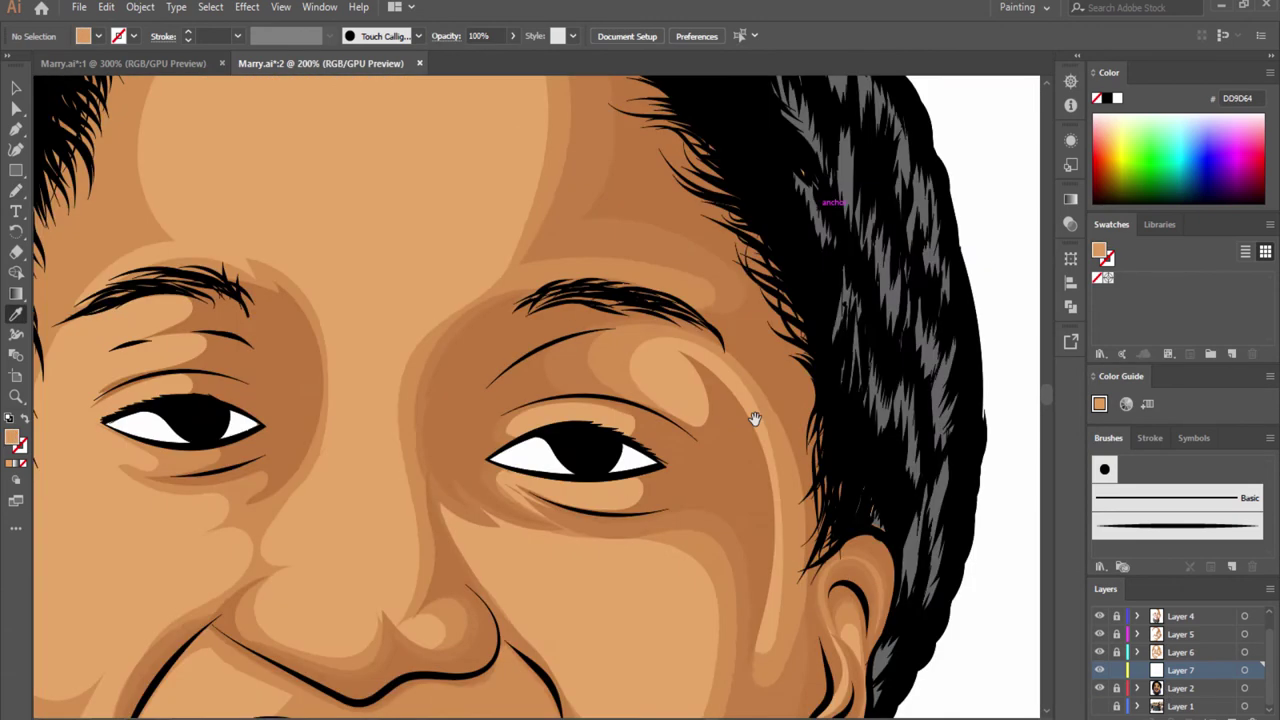
{"action": "mouse_move", "coordinate": [392, 240]}
{"action": "left_mouse_down"}
{"action": "mouse_move", "coordinate": [688, 341]}
{"action": "mouse_move", "coordinate": [392, 244]}
{"action": "left_mouse_up"}
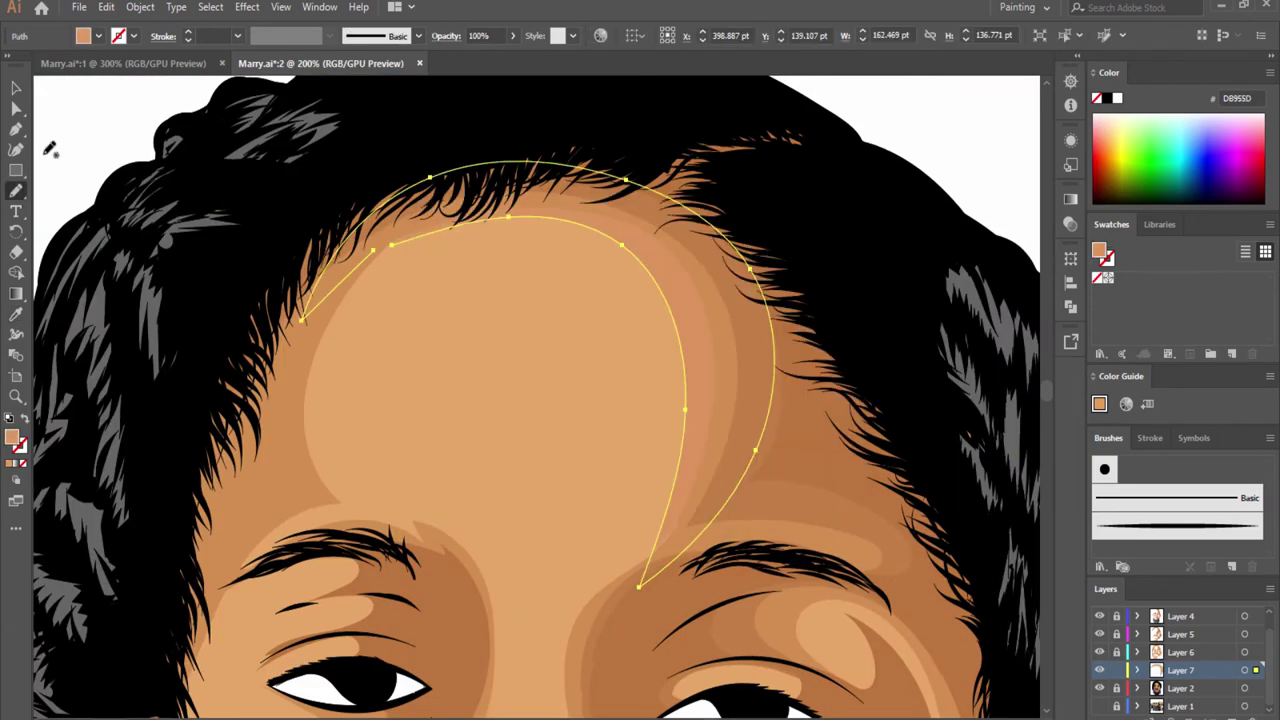
{"action": "key", "text": "i"}
{"action": "left_click", "coordinate": [766, 262]}
{"action": "double_click", "coordinate": [12, 437]}
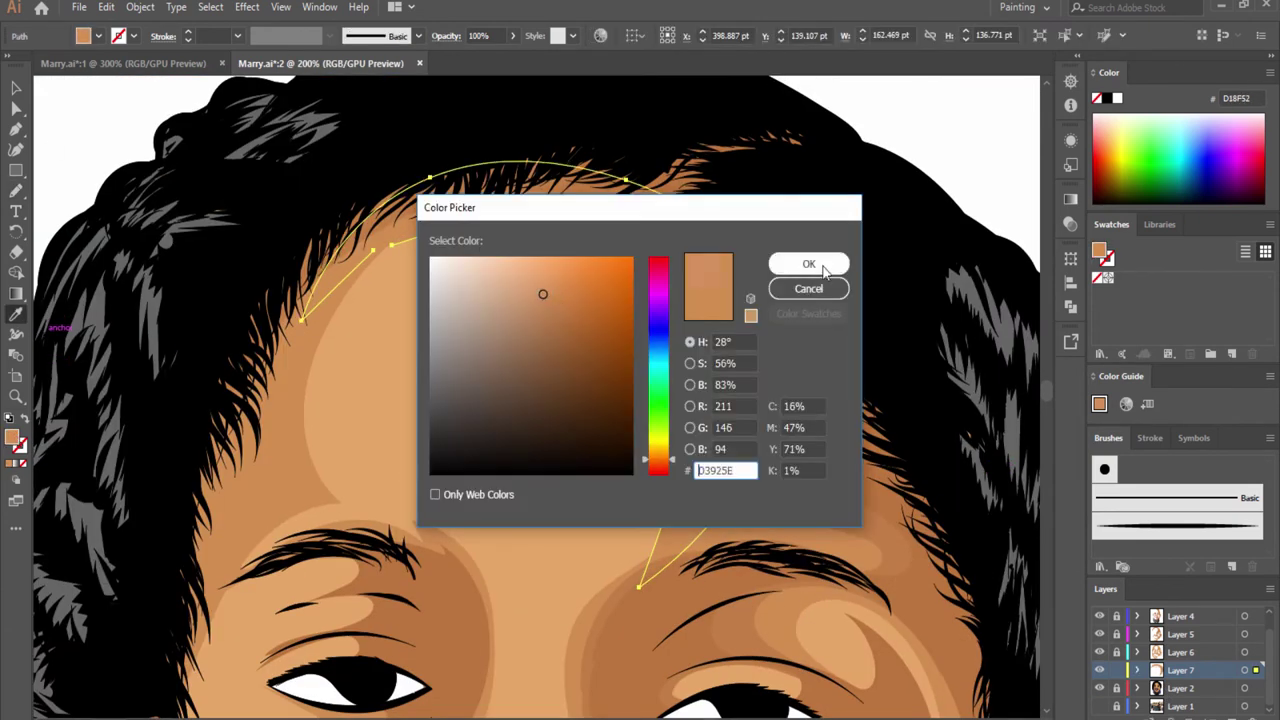
{"action": "left_click", "coordinate": [808, 262]}
{"action": "key", "text": "ctrl+shift+a"}
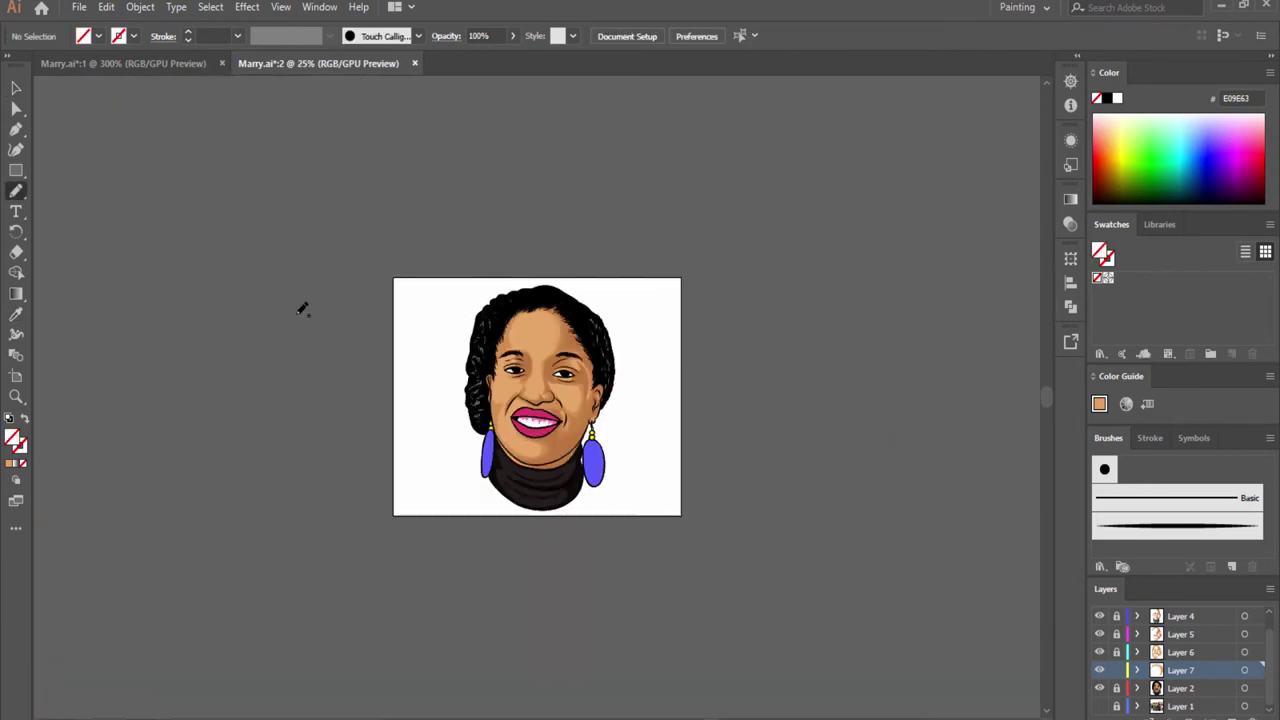
- Add E09F65 highlights on the cheek beside the nose, around the mouth corner, down the nose and below the eye
{"action": "left_click_drag", "start_coordinate": [617, 268], "coordinate": [682, 354]}
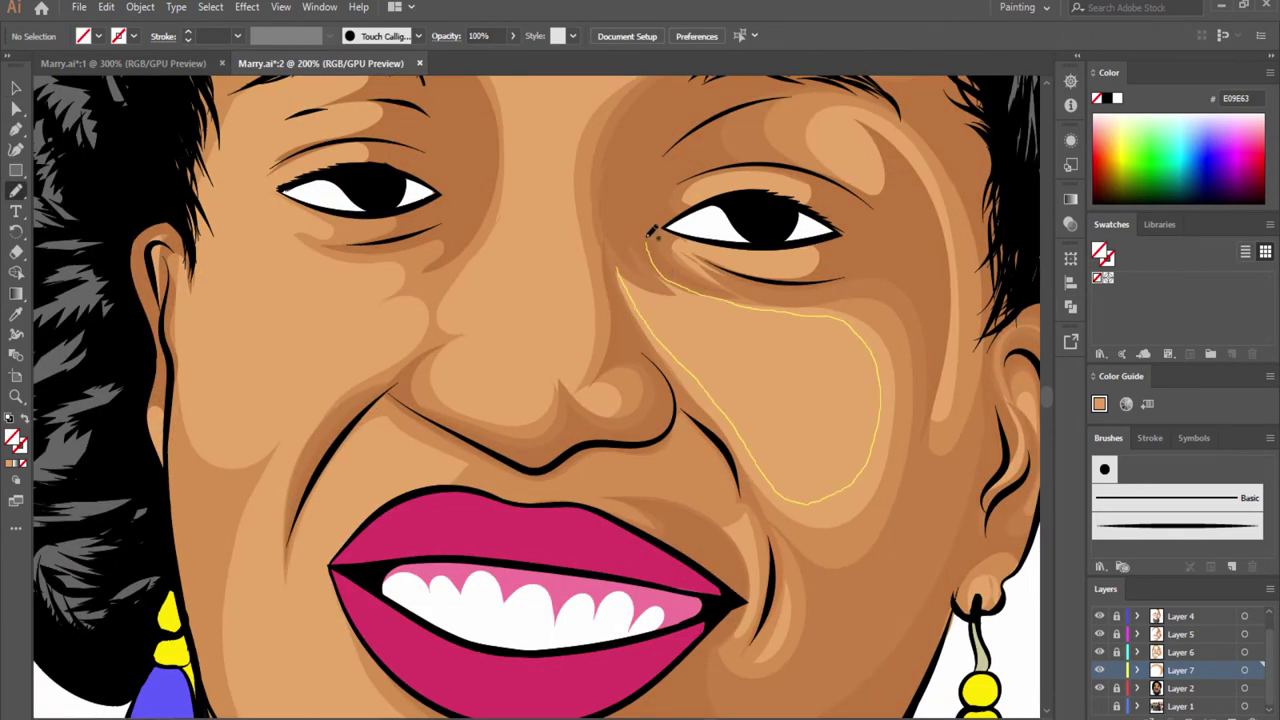
{"action": "left_click_drag", "start_coordinate": [914, 286], "coordinate": [680, 205]}
{"action": "left_click_drag", "start_coordinate": [893, 605], "coordinate": [670, 513]}
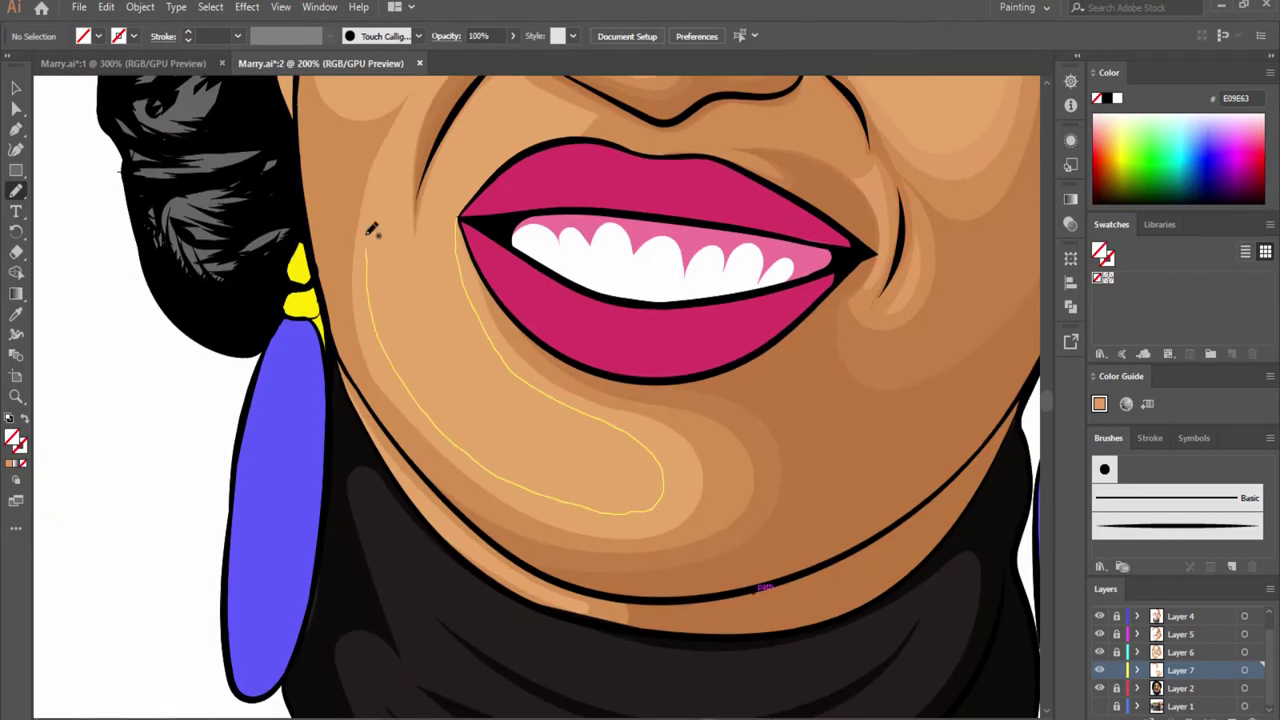
{"action": "scroll", "coordinate": [618, 186], "scroll_direction": "up", "scroll_amount": 5}
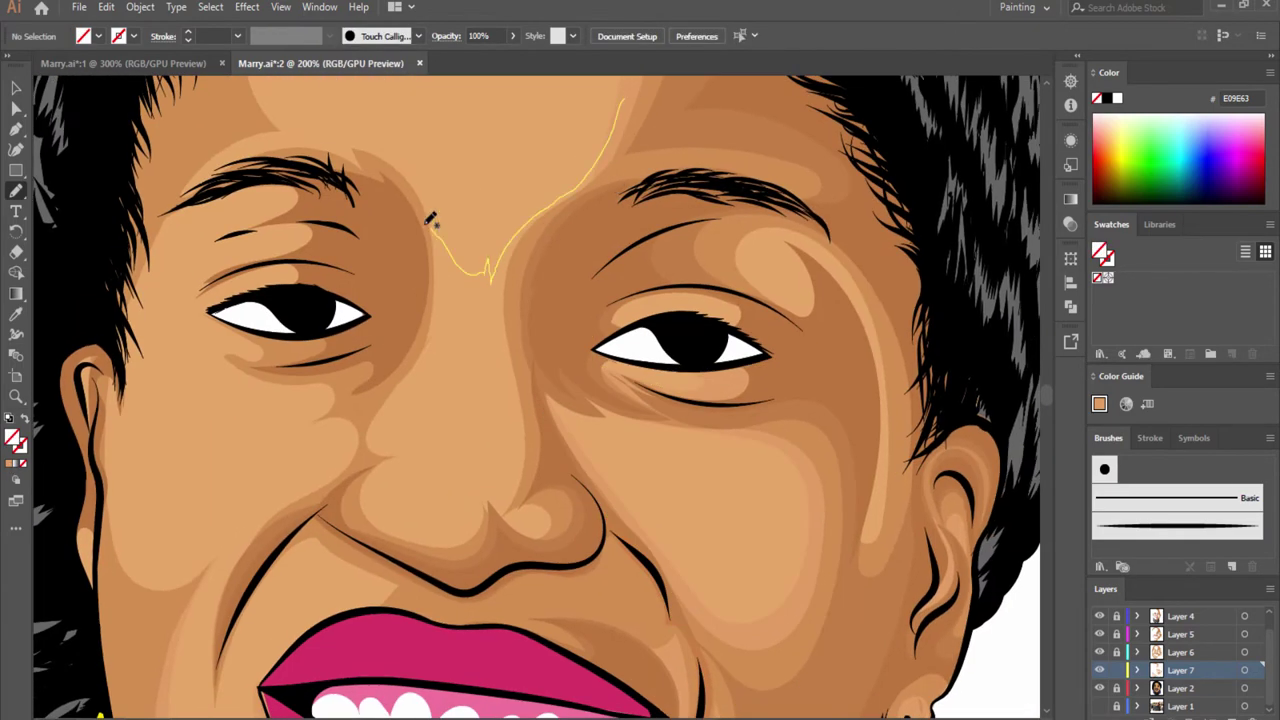
{"action": "left_click_drag", "start_coordinate": [493, 500], "coordinate": [495, 502]}
{"action": "mouse_move", "coordinate": [455, 295]}
{"action": "left_mouse_down"}
{"action": "mouse_move", "coordinate": [420, 447]}
{"action": "mouse_move", "coordinate": [300, 500]}
{"action": "left_mouse_up"}
{"action": "scroll", "coordinate": [470, 342], "scroll_direction": "down", "scroll_amount": 5}
{"action": "left_click_drag", "start_coordinate": [447, 372], "coordinate": [450, 370]}
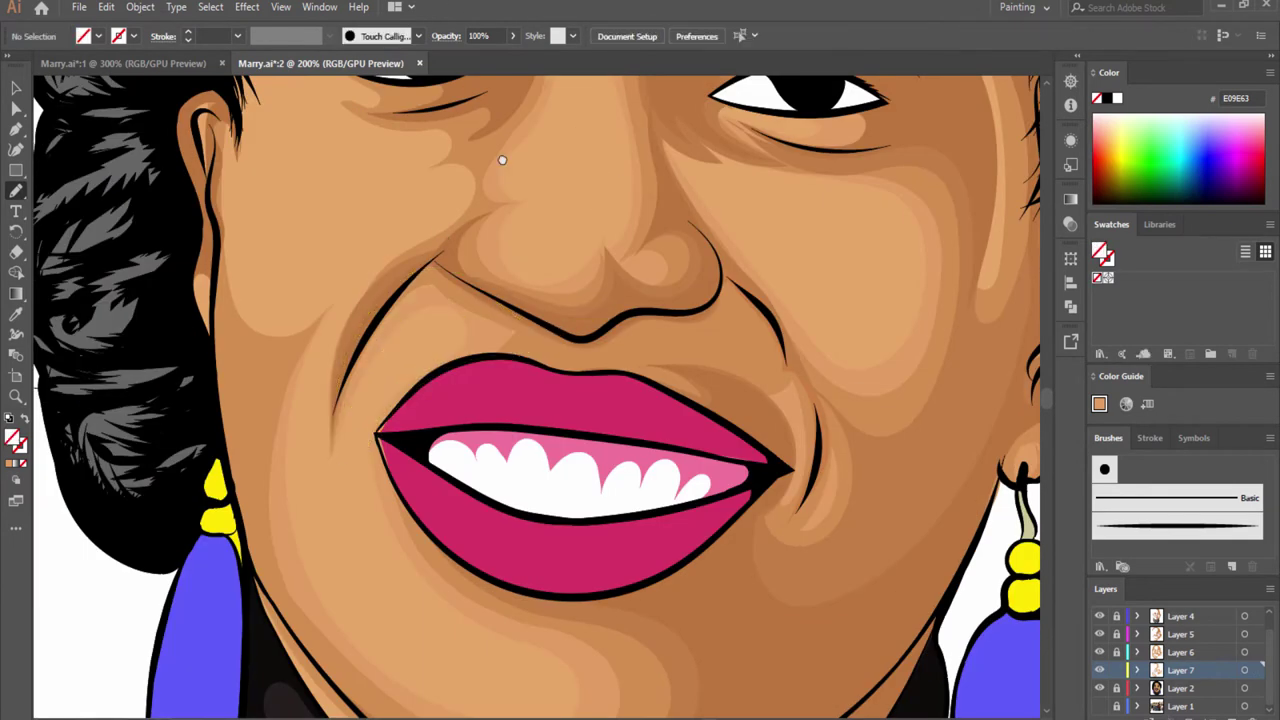
{"action": "scroll", "coordinate": [500, 157], "scroll_direction": "up", "scroll_amount": 4}
{"action": "left_click_drag", "start_coordinate": [402, 295], "coordinate": [570, 385]}
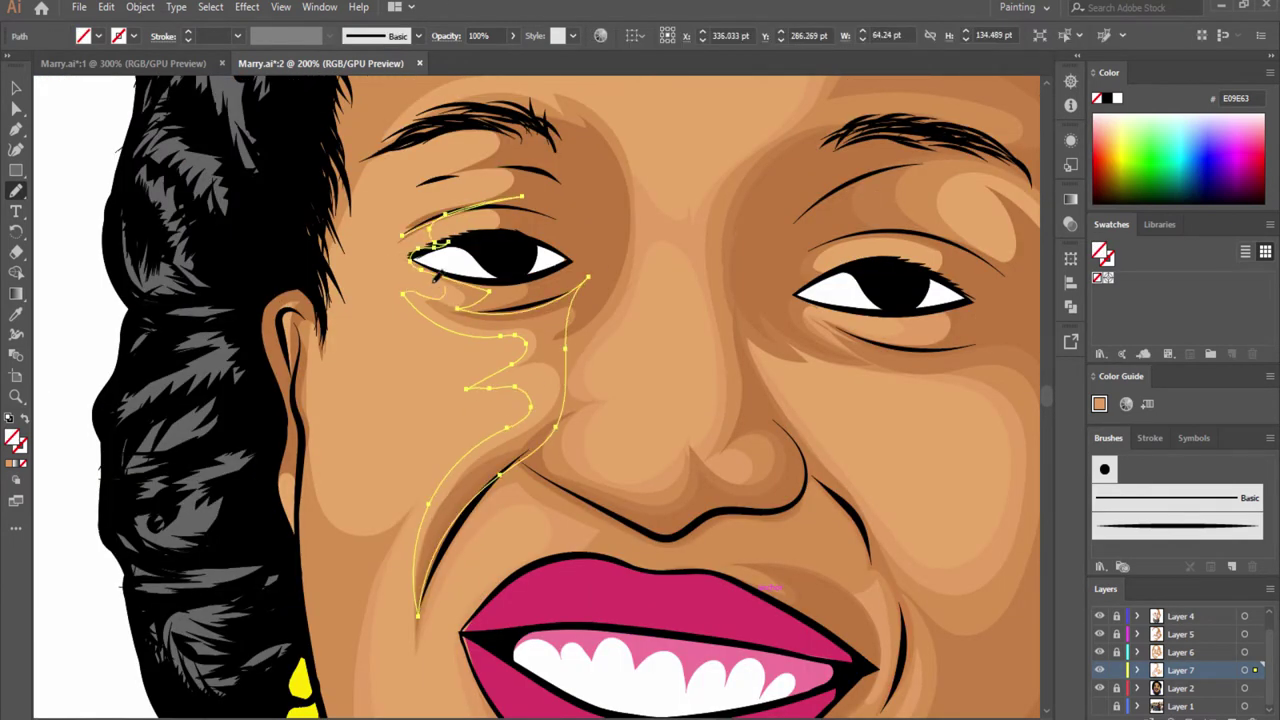
{"action": "left_click", "coordinate": [412, 230]}
- Draw highlights looping around the right eye and along the jawline
{"action": "scroll", "coordinate": [640, 286], "scroll_direction": "up", "scroll_amount": 3}
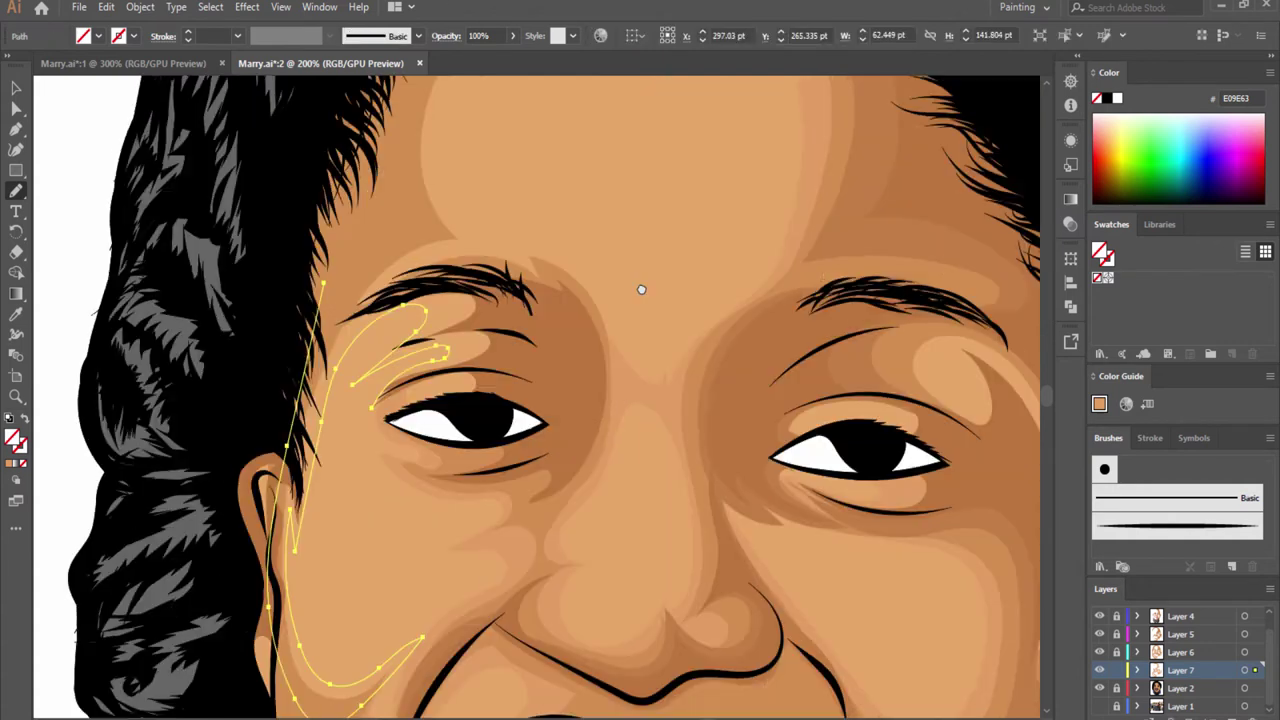
{"action": "scroll", "coordinate": [463, 294], "scroll_direction": "up", "scroll_amount": 1}
{"action": "scroll", "coordinate": [547, 294], "scroll_direction": "up", "scroll_amount": 4}
{"action": "left_click_drag", "start_coordinate": [674, 368], "coordinate": [543, 637]}
{"action": "scroll", "coordinate": [524, 416], "scroll_direction": "down", "scroll_amount": 4}
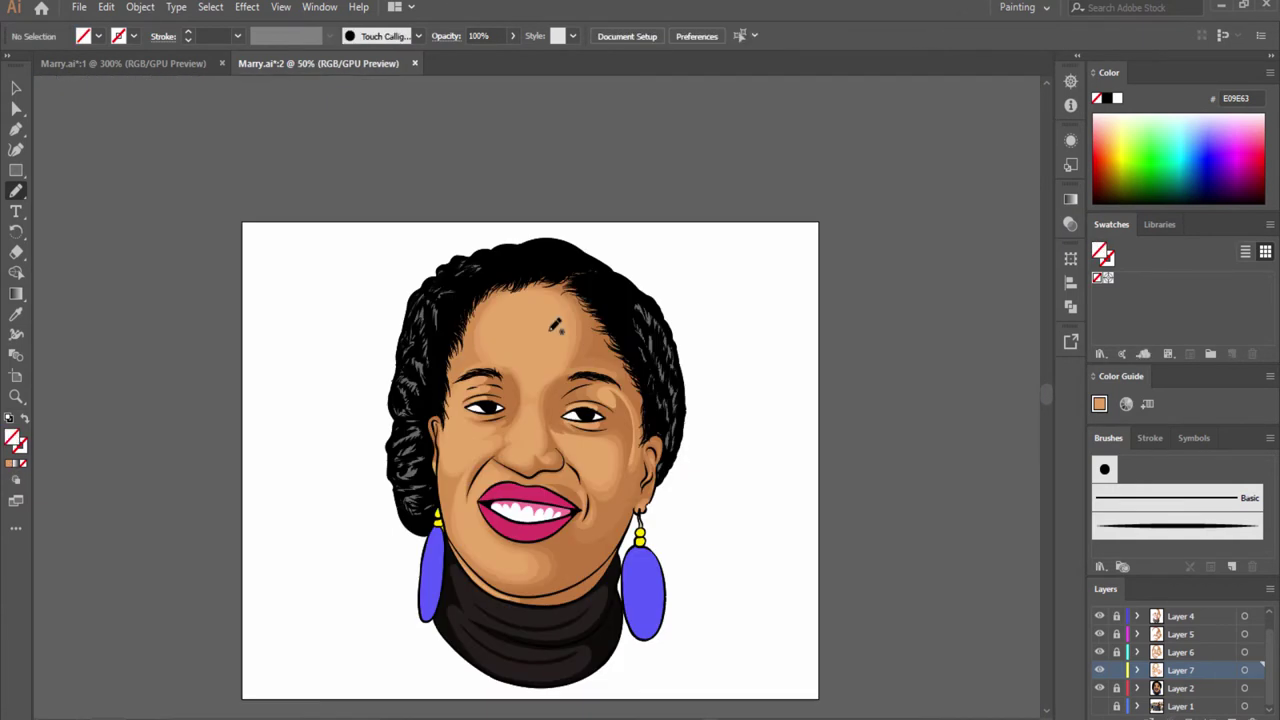
{"action": "left_click_drag", "start_coordinate": [640, 444], "coordinate": [645, 452]}
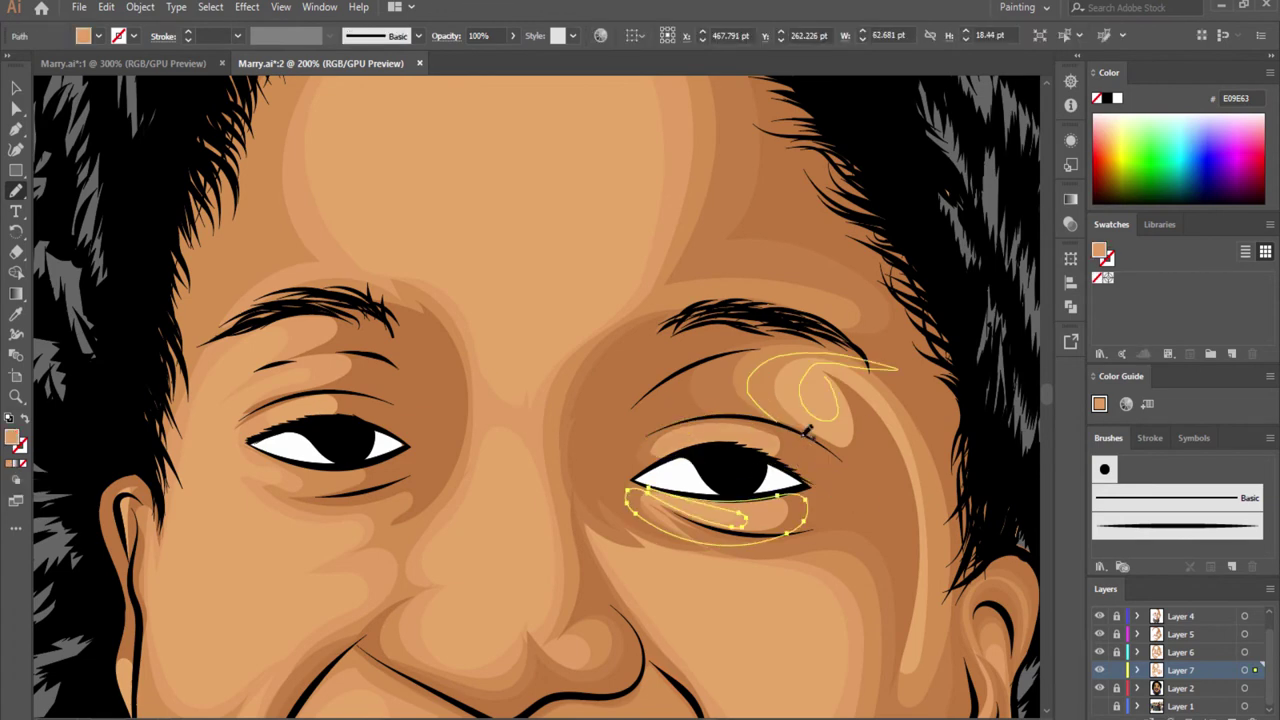
{"action": "left_click_drag", "start_coordinate": [808, 430], "coordinate": [870, 700]}
{"action": "scroll", "coordinate": [770, 457], "scroll_direction": "down", "scroll_amount": 3}
{"action": "scroll", "coordinate": [763, 457], "scroll_direction": "down", "scroll_amount": 3}
{"action": "scroll", "coordinate": [460, 560], "scroll_direction": "up", "scroll_amount": 5}
{"action": "mouse_move", "coordinate": [675, 515]}
{"action": "left_mouse_down"}
{"action": "mouse_move", "coordinate": [460, 365]}
{"action": "mouse_move", "coordinate": [268, 105]}
{"action": "left_mouse_up"}
{"action": "scroll", "coordinate": [768, 435], "scroll_direction": "down", "scroll_amount": 2}
- Sample a peach skin tone from the reference photo and draw a cheek highlight
{"action": "scroll", "coordinate": [601, 455], "scroll_direction": "up", "scroll_amount": 5}
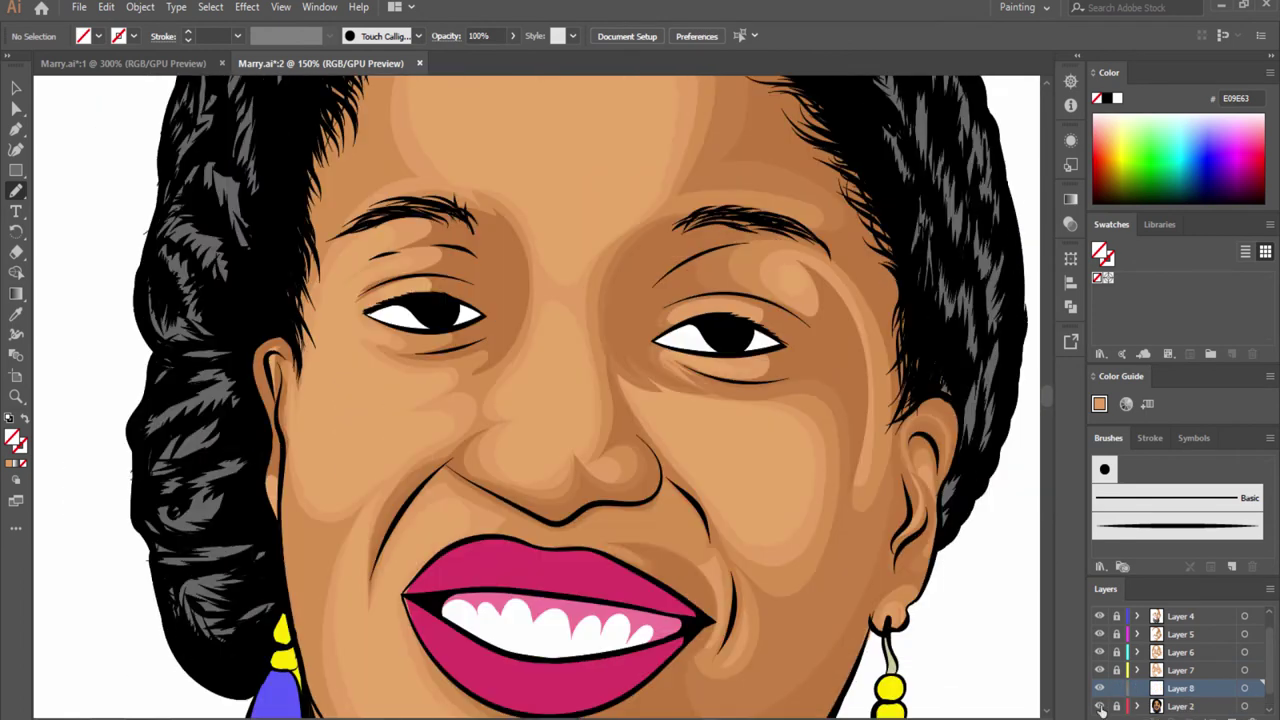
{"action": "left_click", "coordinate": [1100, 706]}
{"action": "key", "text": "i"}
{"action": "left_click", "coordinate": [357, 400]}
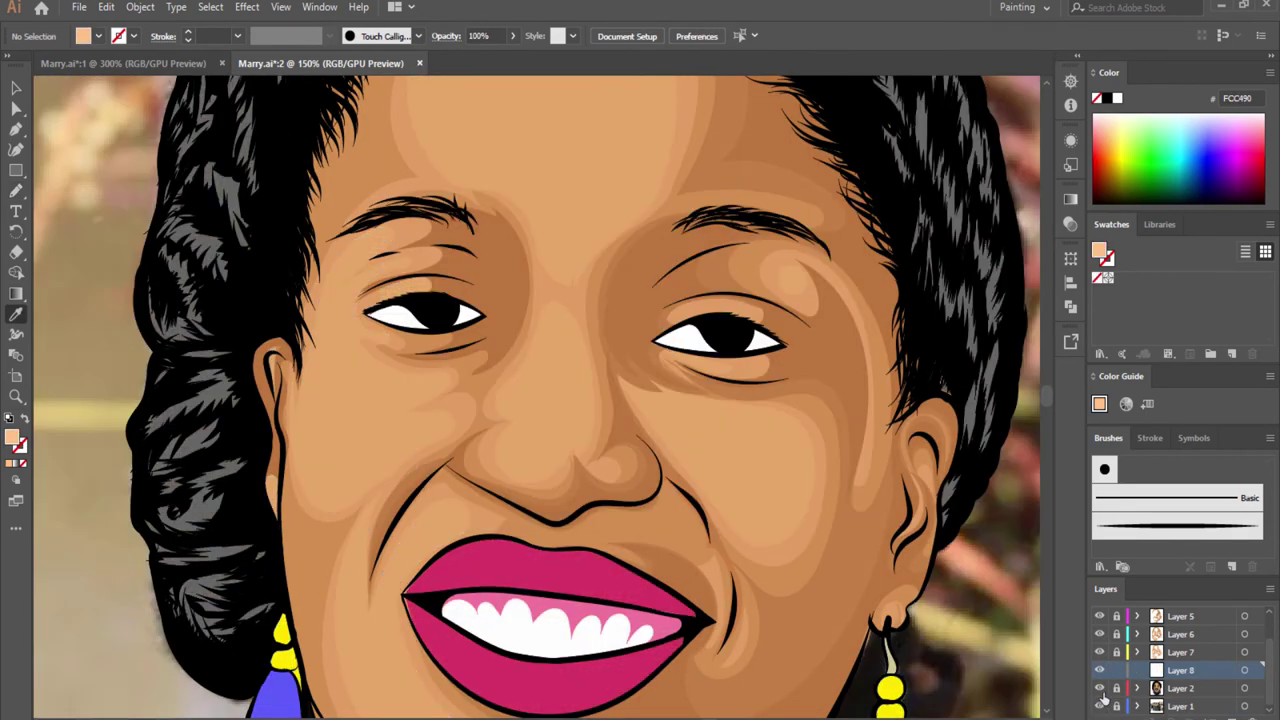
{"action": "key", "text": "n"}
{"action": "mouse_move", "coordinate": [370, 383]}
{"action": "left_mouse_down"}
{"action": "mouse_move", "coordinate": [455, 425]}
{"action": "mouse_move", "coordinate": [530, 440]}
{"action": "left_mouse_up"}
- Add nose and lip-corner highlights and a 32%-opacity shading shape from cheek to forehead
{"action": "left_click_drag", "start_coordinate": [565, 190], "coordinate": [565, 430]}
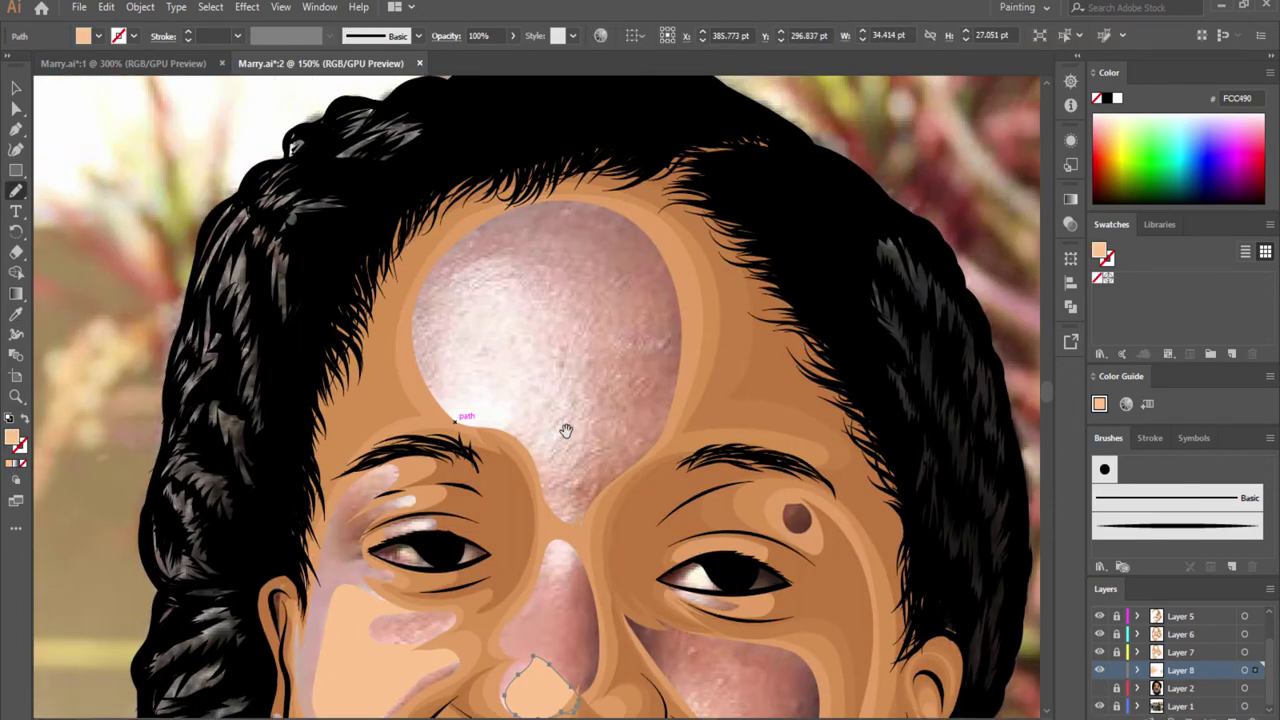
{"action": "scroll", "coordinate": [447, 428], "scroll_direction": "down", "scroll_amount": 10}
{"action": "left_click_drag", "start_coordinate": [470, 340], "coordinate": [560, 250]}
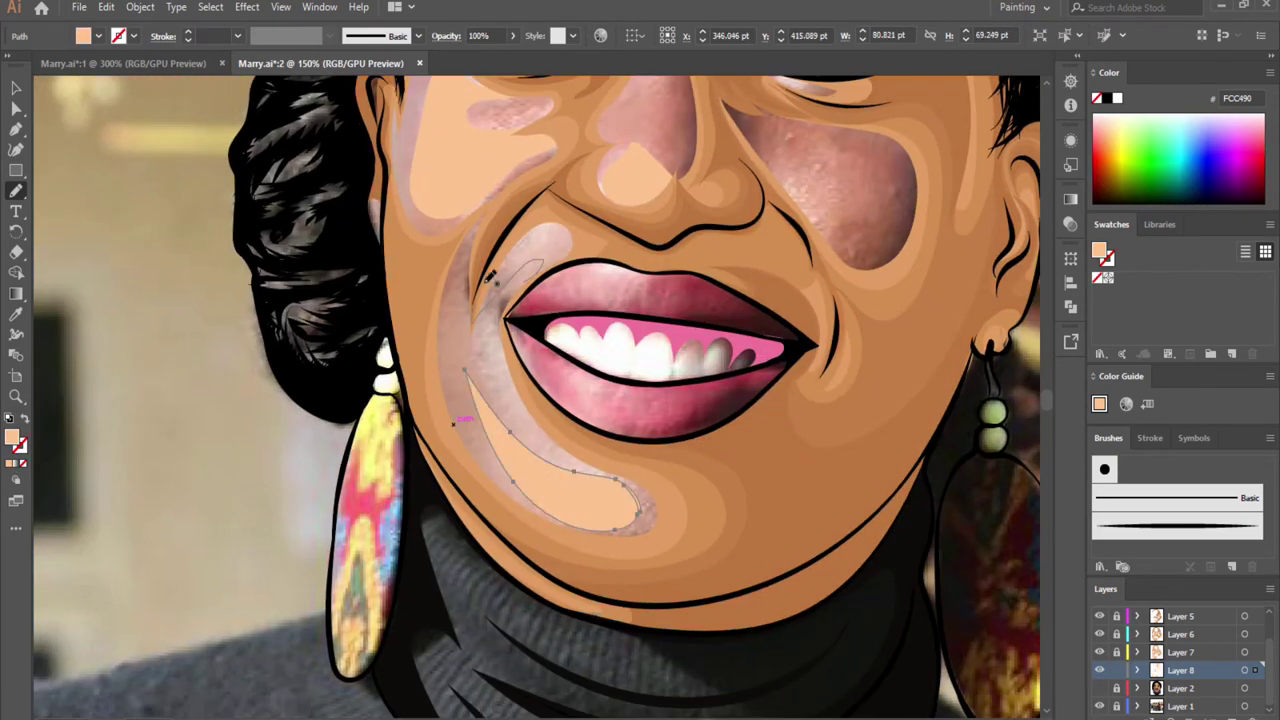
{"action": "left_click_drag", "start_coordinate": [447, 438], "coordinate": [372, 578]}
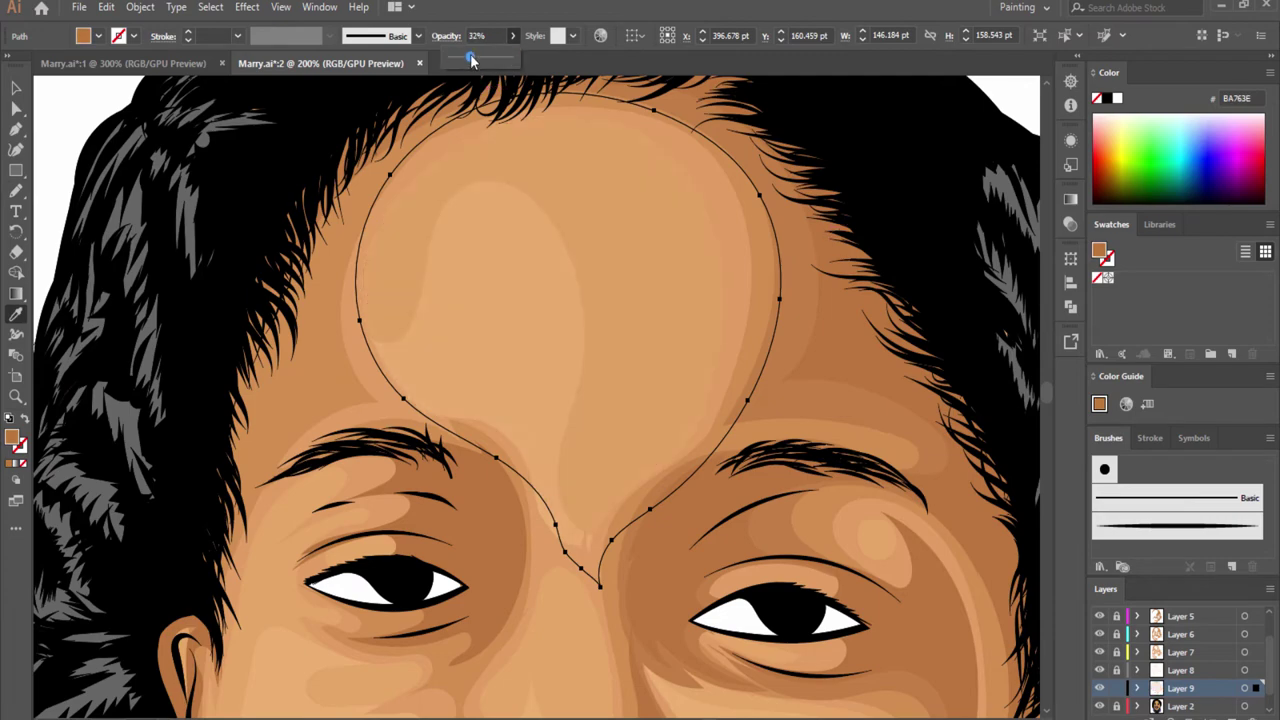
{"action": "left_click_drag", "start_coordinate": [452, 62], "coordinate": [471, 57]}
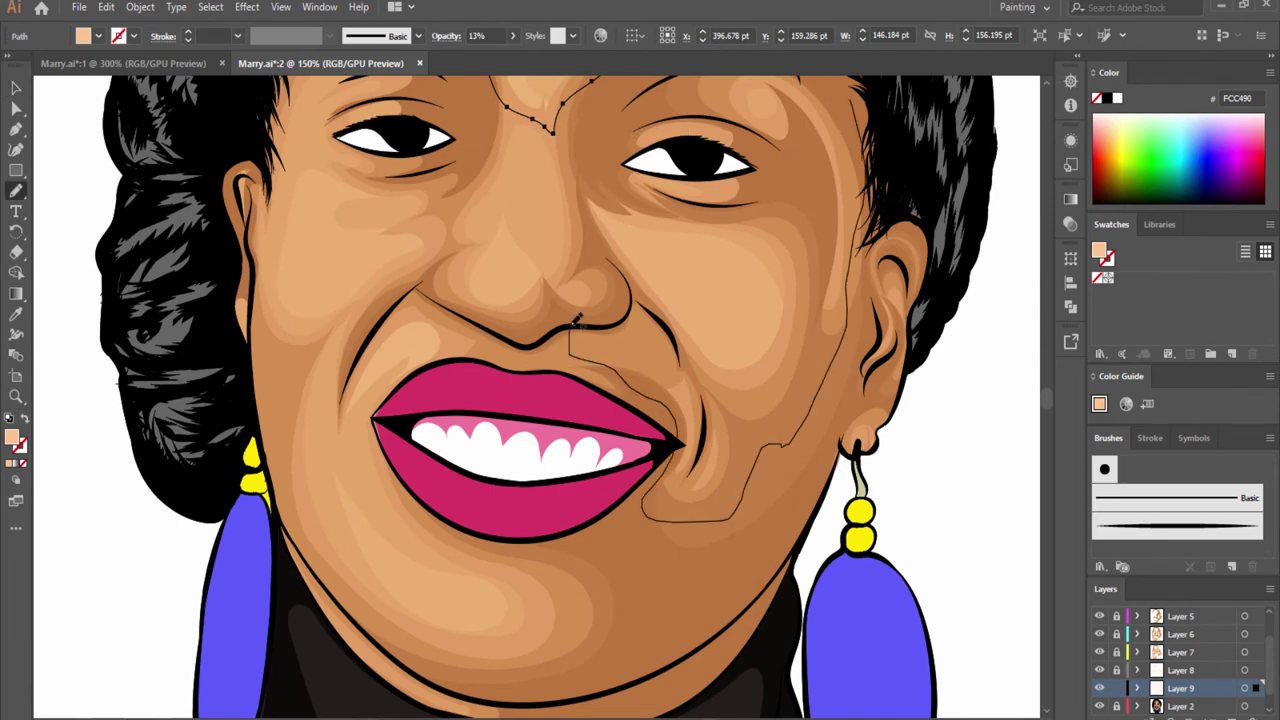
{"action": "left_click_drag", "start_coordinate": [577, 318], "coordinate": [480, 155]}
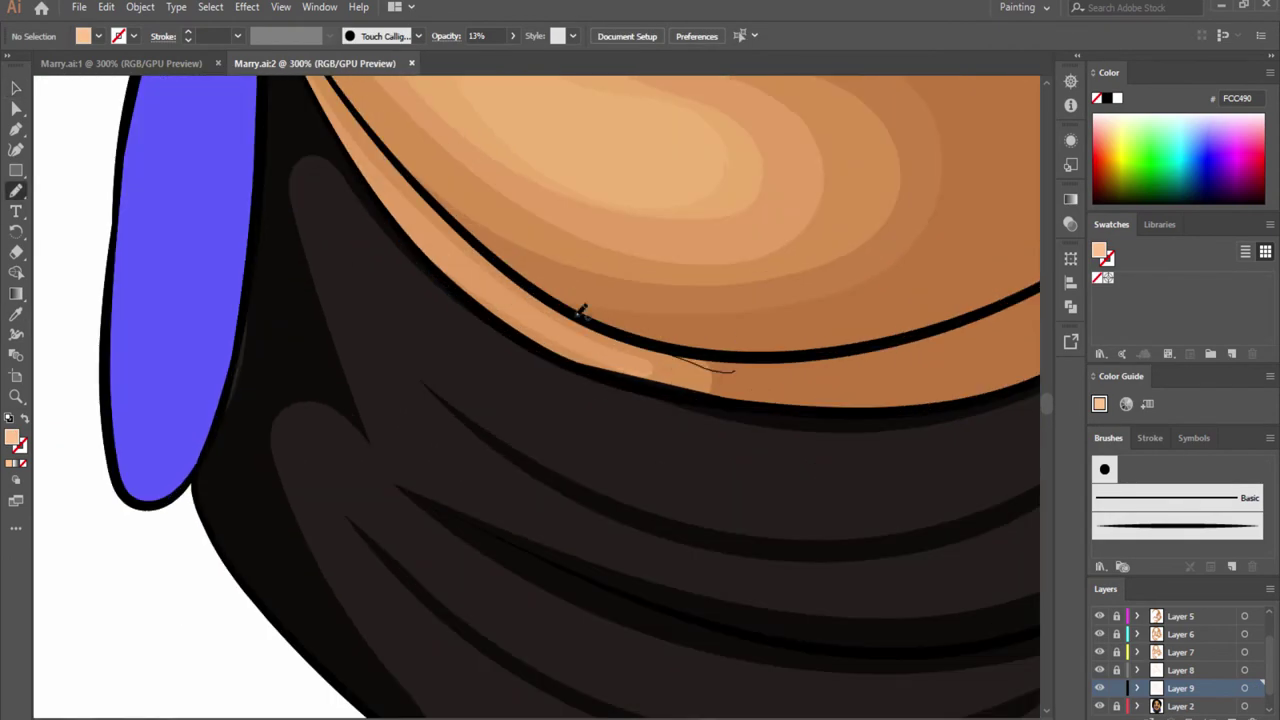
- Shade the left edge of the earring drop
{"action": "left_click", "coordinate": [580, 312], "text": "ctrl"}
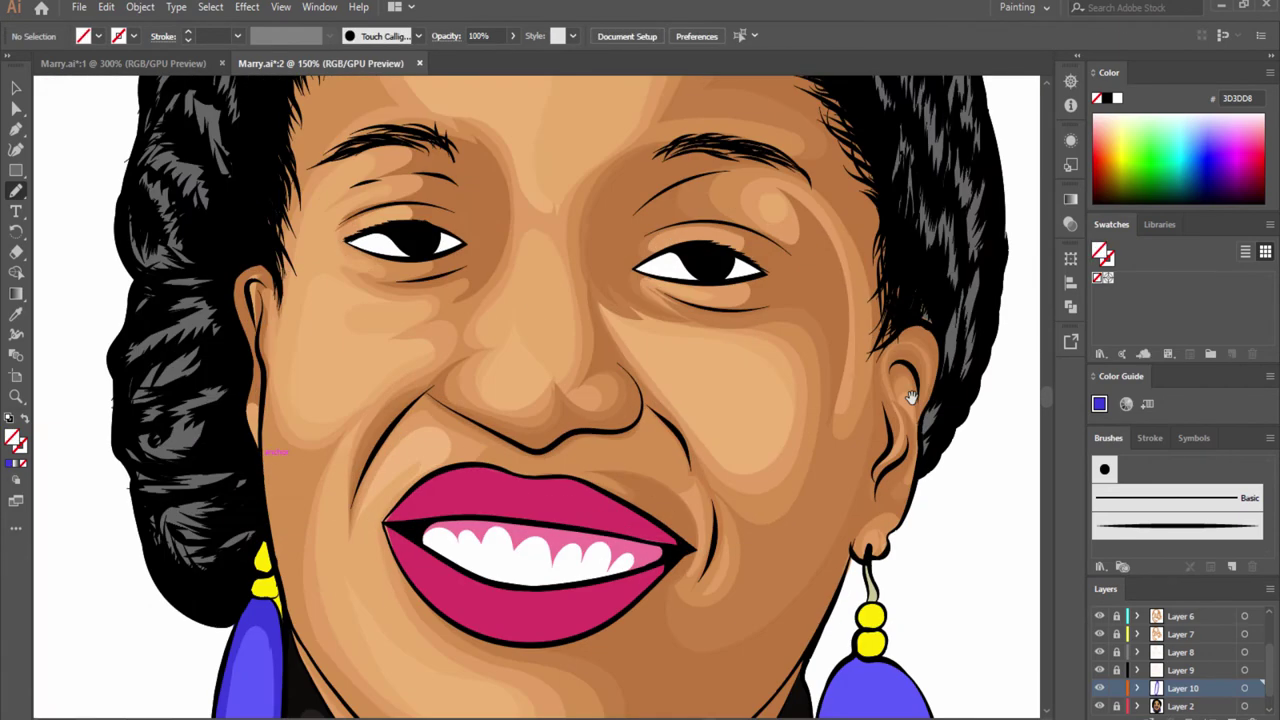
{"action": "mouse_move", "coordinate": [575, 236]}
{"action": "left_mouse_down"}
{"action": "mouse_move", "coordinate": [545, 442]}
{"action": "mouse_move", "coordinate": [598, 250]}
{"action": "left_mouse_up"}
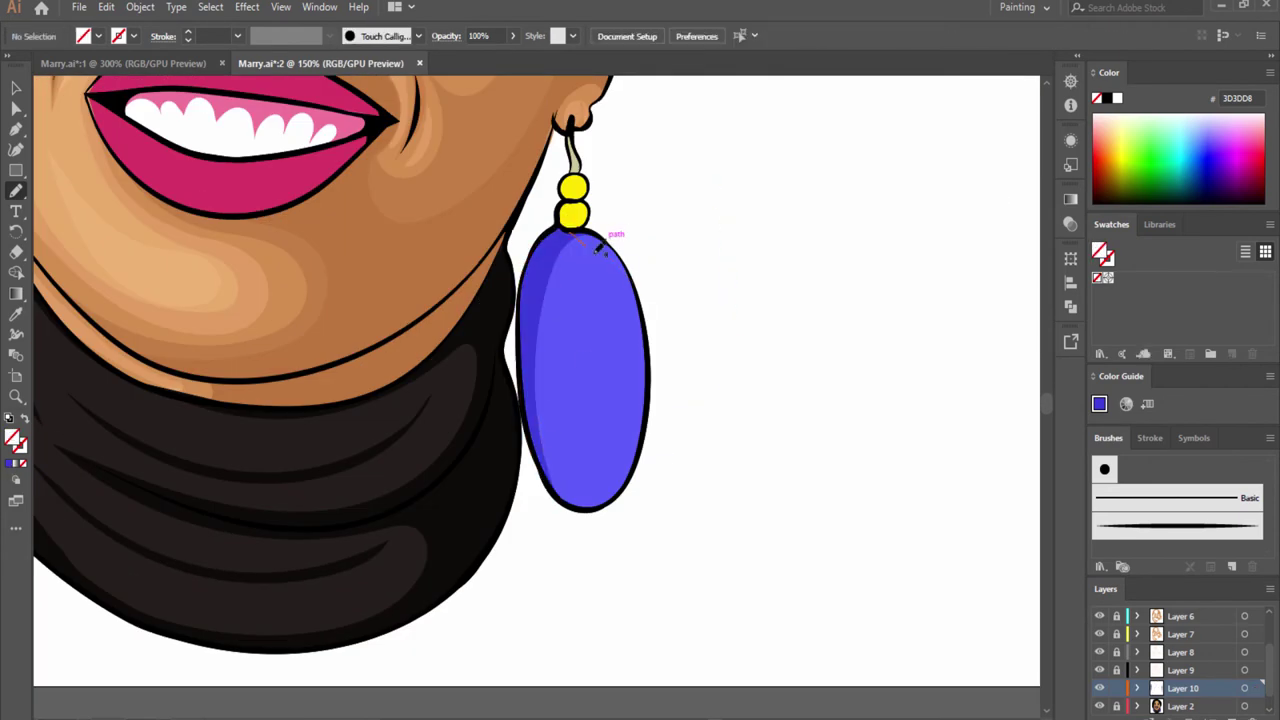
{"action": "scroll", "coordinate": [806, 491], "scroll_direction": "left", "scroll_amount": 5}
{"action": "scroll", "coordinate": [806, 491], "scroll_direction": "up", "scroll_amount": 10}
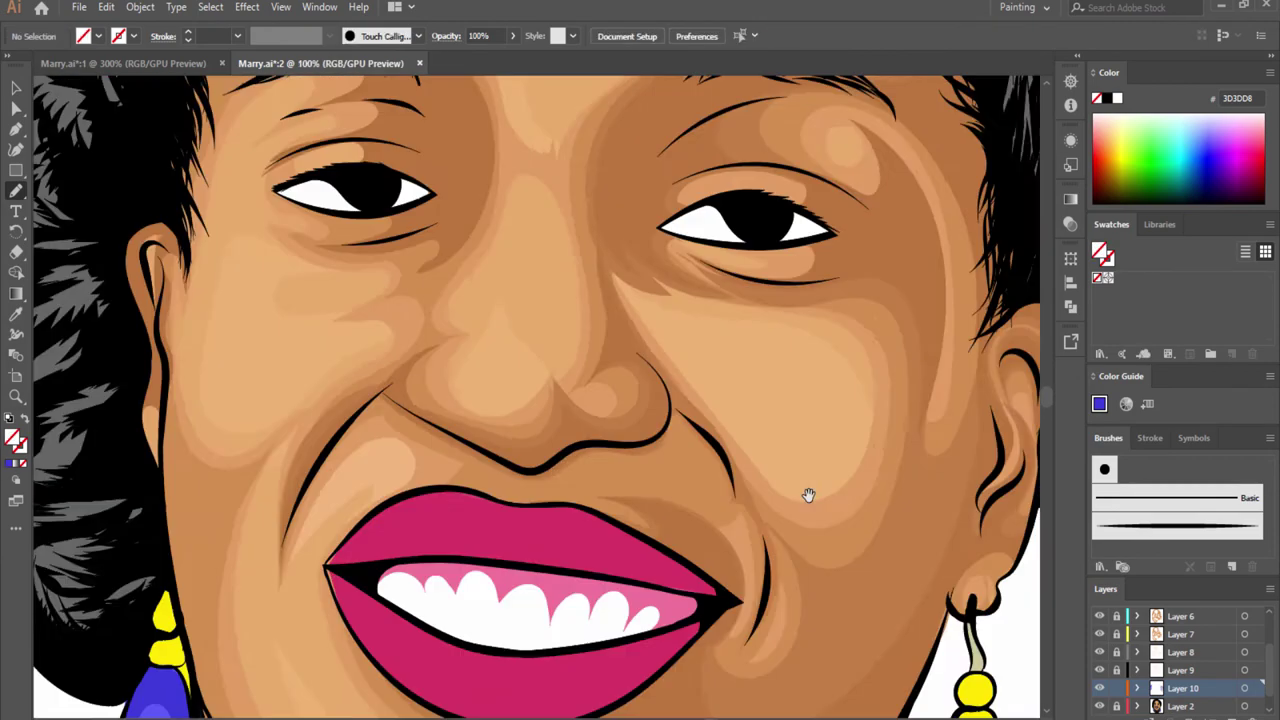
- Sample a colour and add a grey shadow in the eye white and shading along the teeth and lip
{"action": "key", "text": "i"}
{"action": "left_click", "coordinate": [741, 420]}
{"action": "scroll", "coordinate": [741, 420], "scroll_direction": "down", "scroll_amount": 1}
{"action": "left_click_drag", "start_coordinate": [360, 481], "coordinate": [356, 478]}
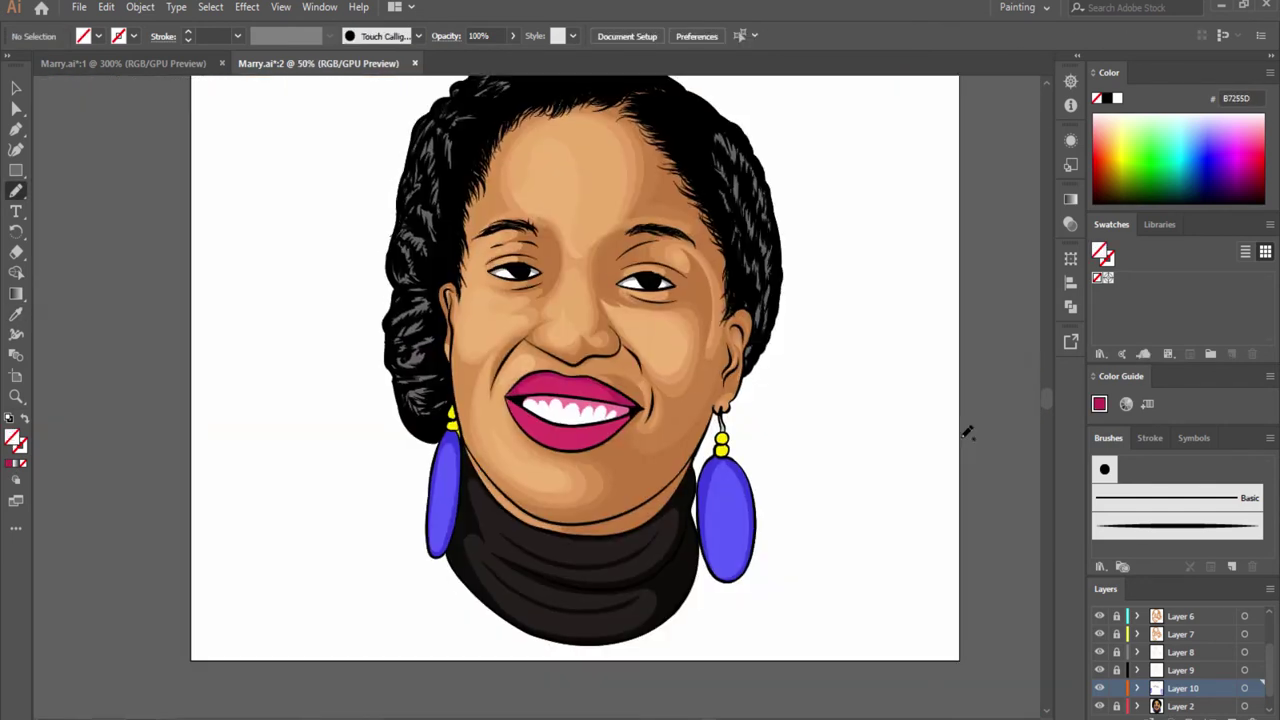
{"action": "mouse_move", "coordinate": [438, 398]}
{"action": "left_mouse_down"}
{"action": "mouse_move", "coordinate": [825, 432]}
{"action": "mouse_move", "coordinate": [474, 457]}
{"action": "left_mouse_up"}
{"action": "key", "text": "ctrl+shift+a"}
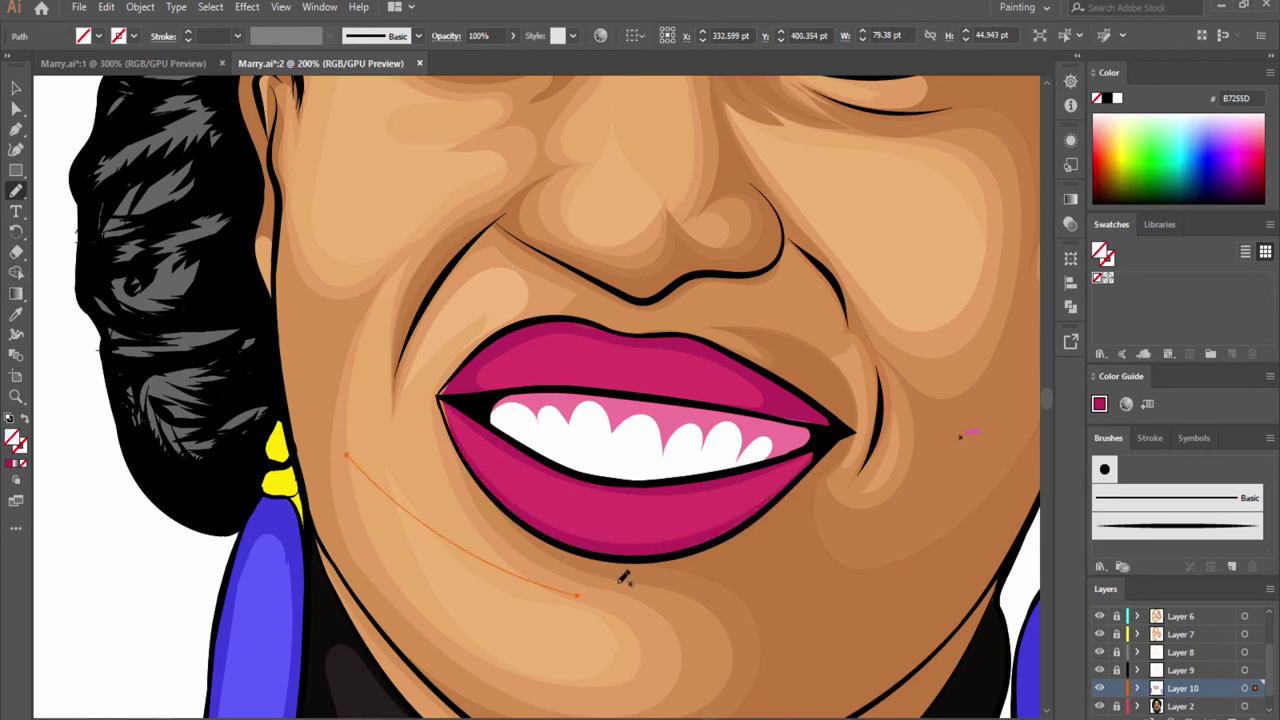
{"action": "key", "text": "ctrl+0"}
{"action": "left_click", "coordinate": [1232, 706]}
- Set a blue fill and draw highlight shapes on the left and right earrings
{"action": "double_click", "coordinate": [15, 437]}
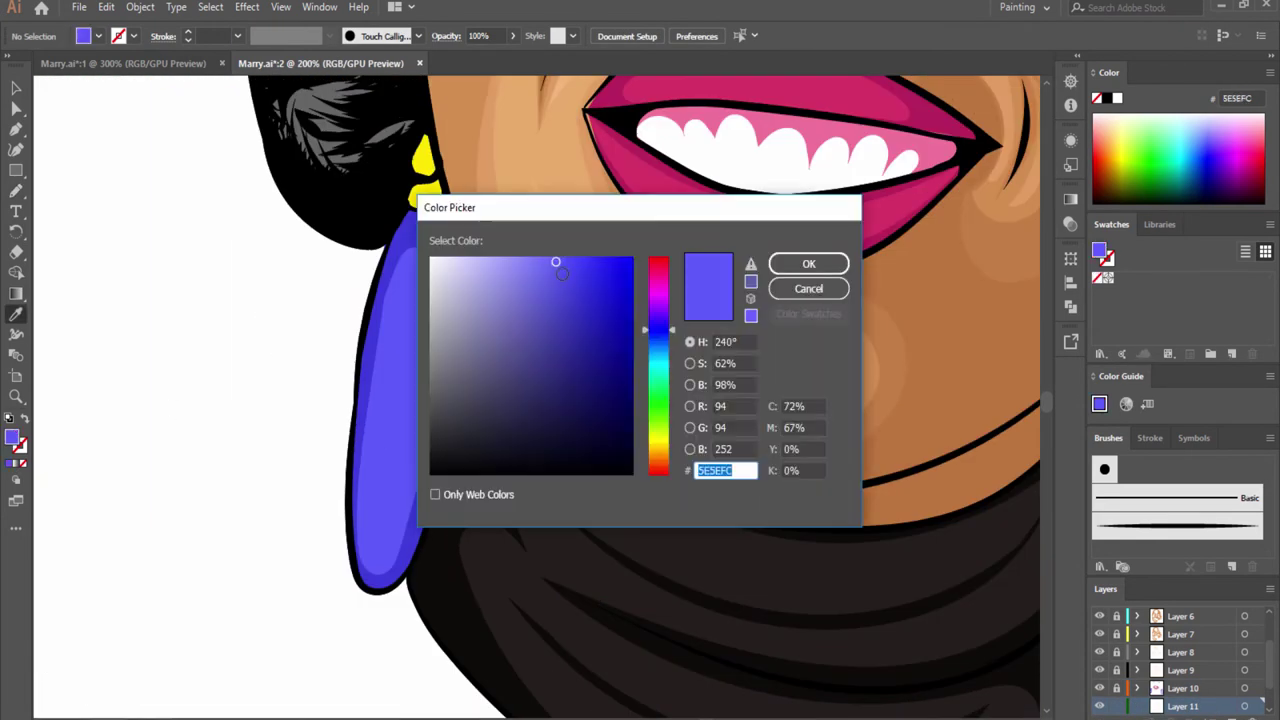
{"action": "left_click", "coordinate": [808, 263]}
{"action": "left_click_drag", "start_coordinate": [398, 295], "coordinate": [415, 448]}
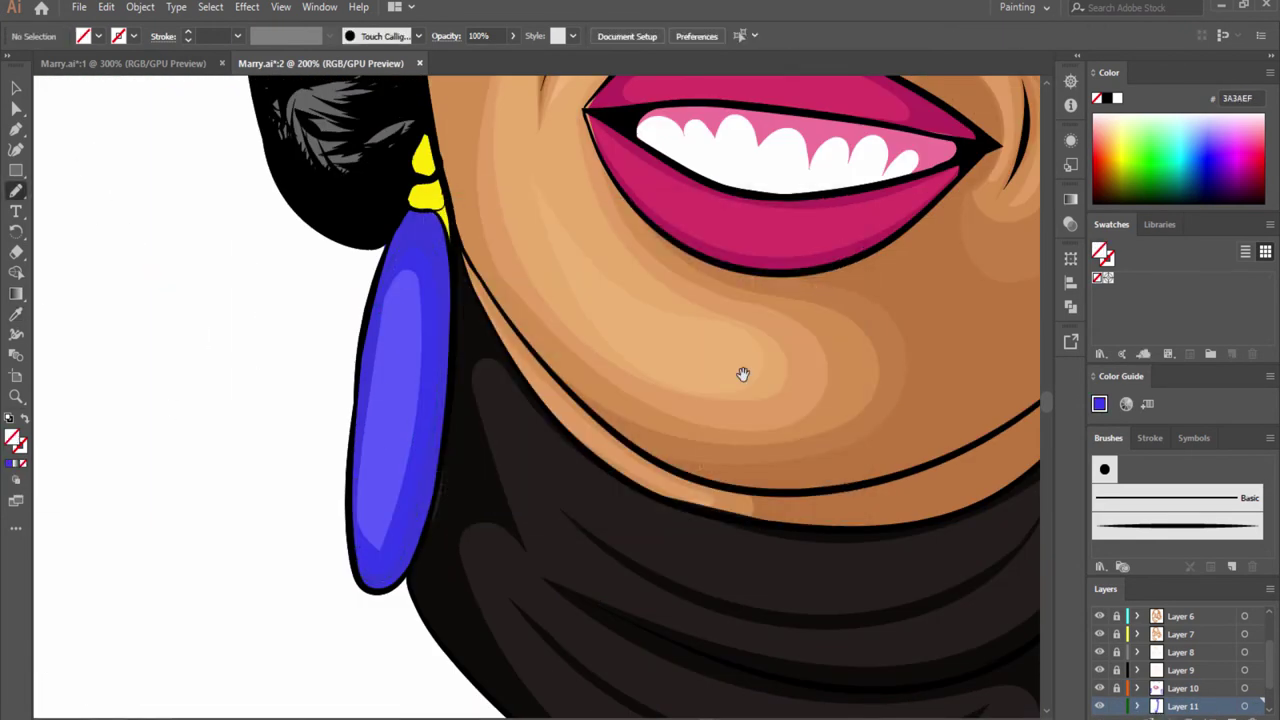
{"action": "left_click_drag", "start_coordinate": [483, 304], "coordinate": [552, 378]}
{"action": "left_click_drag", "start_coordinate": [714, 286], "coordinate": [694, 480]}
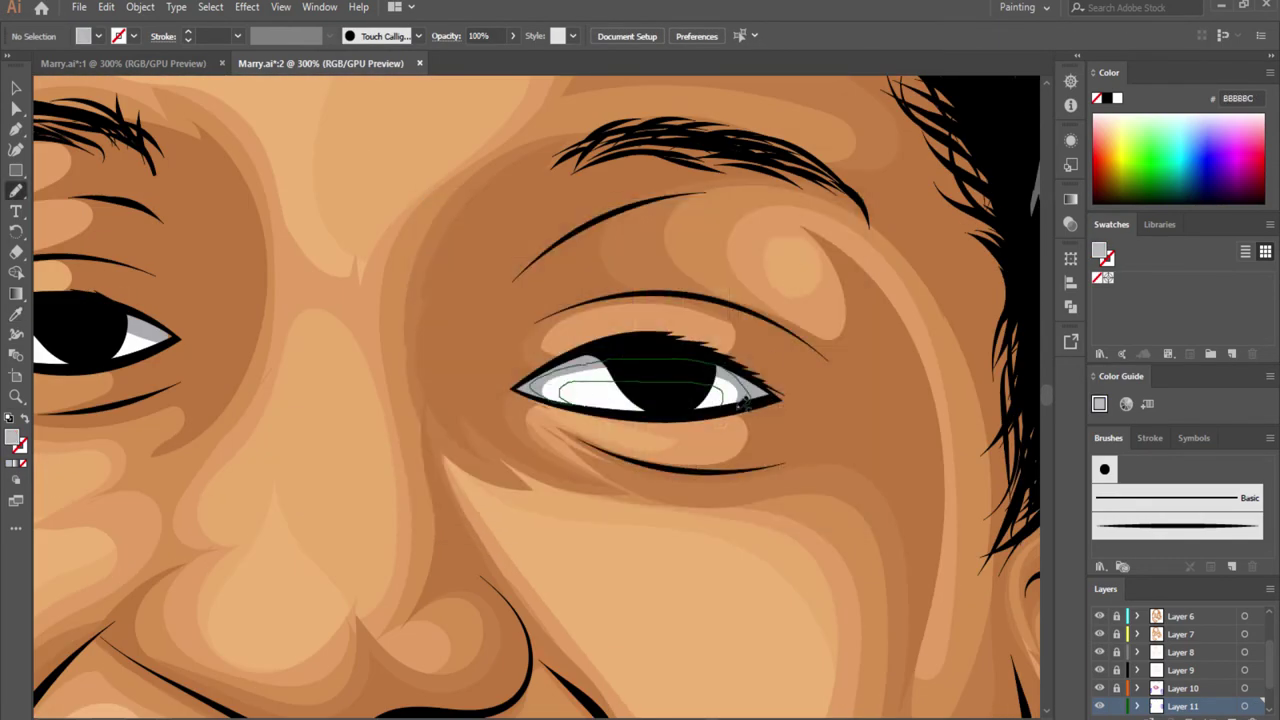
- Switch the fill to light grey C4C4C4 and draw a fold shape along the neck
{"action": "double_click", "coordinate": [15, 437]}
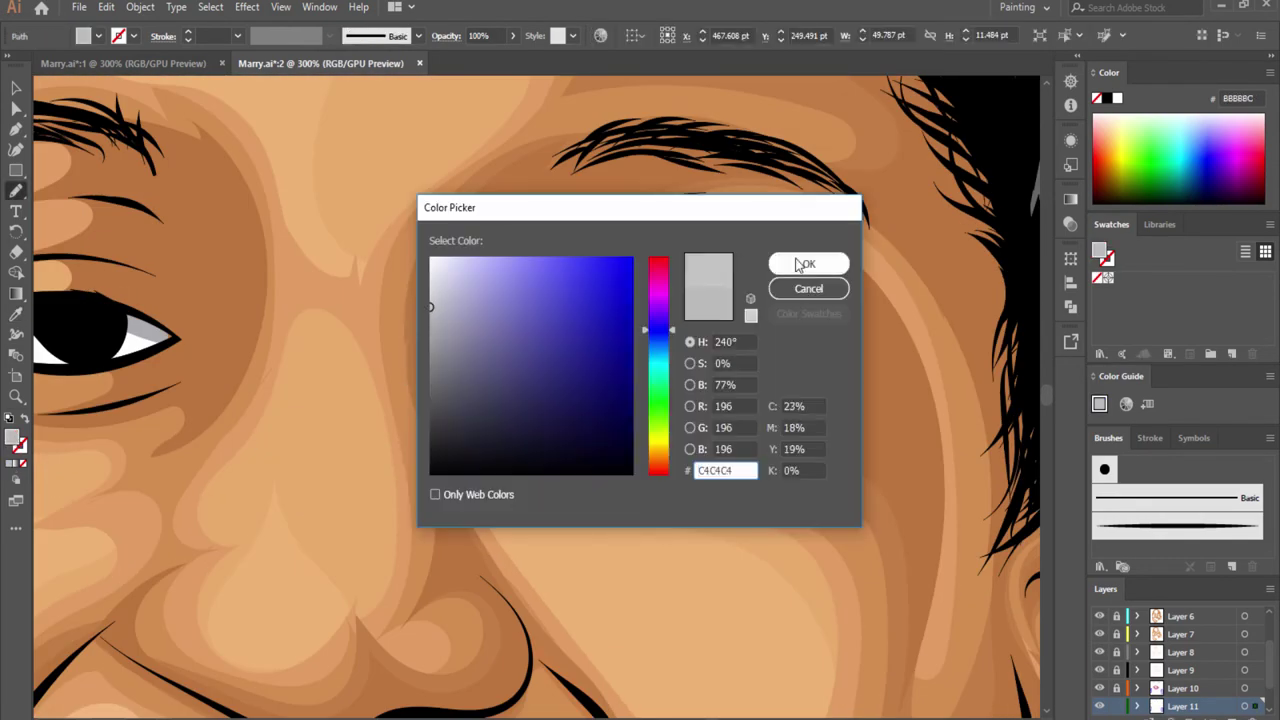
{"action": "left_click", "coordinate": [806, 257]}
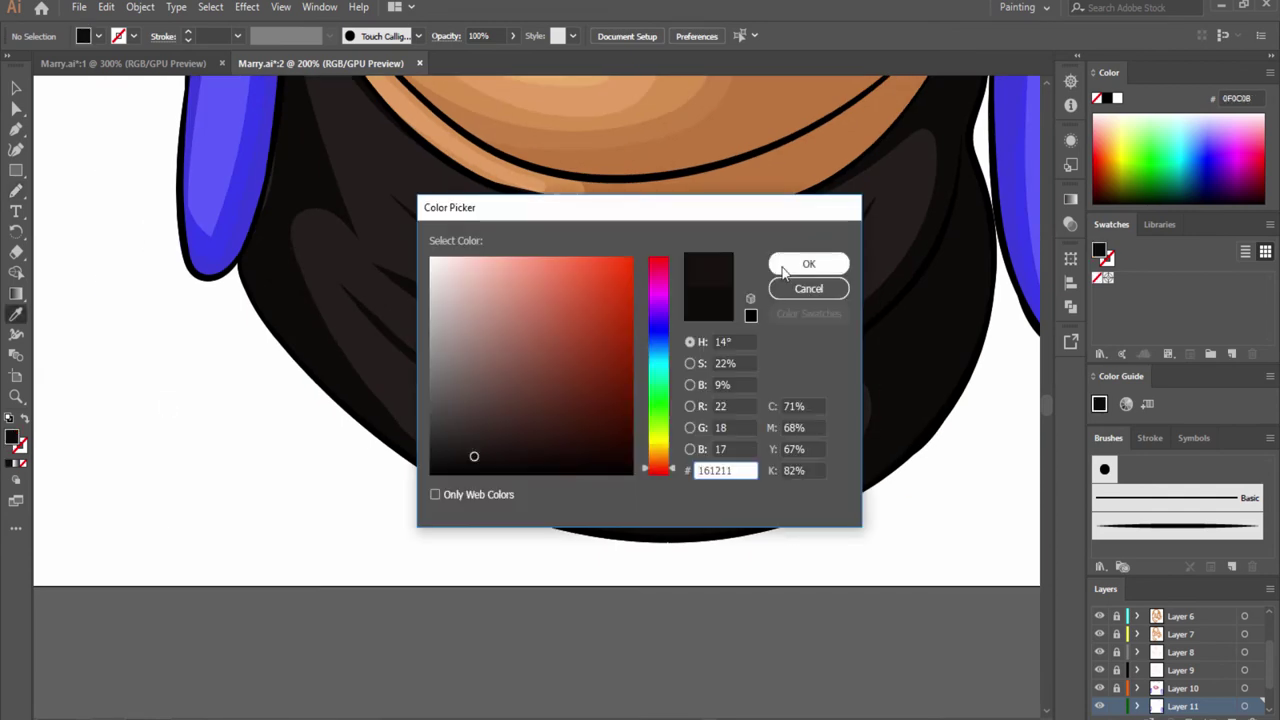
{"action": "left_click", "coordinate": [783, 266]}
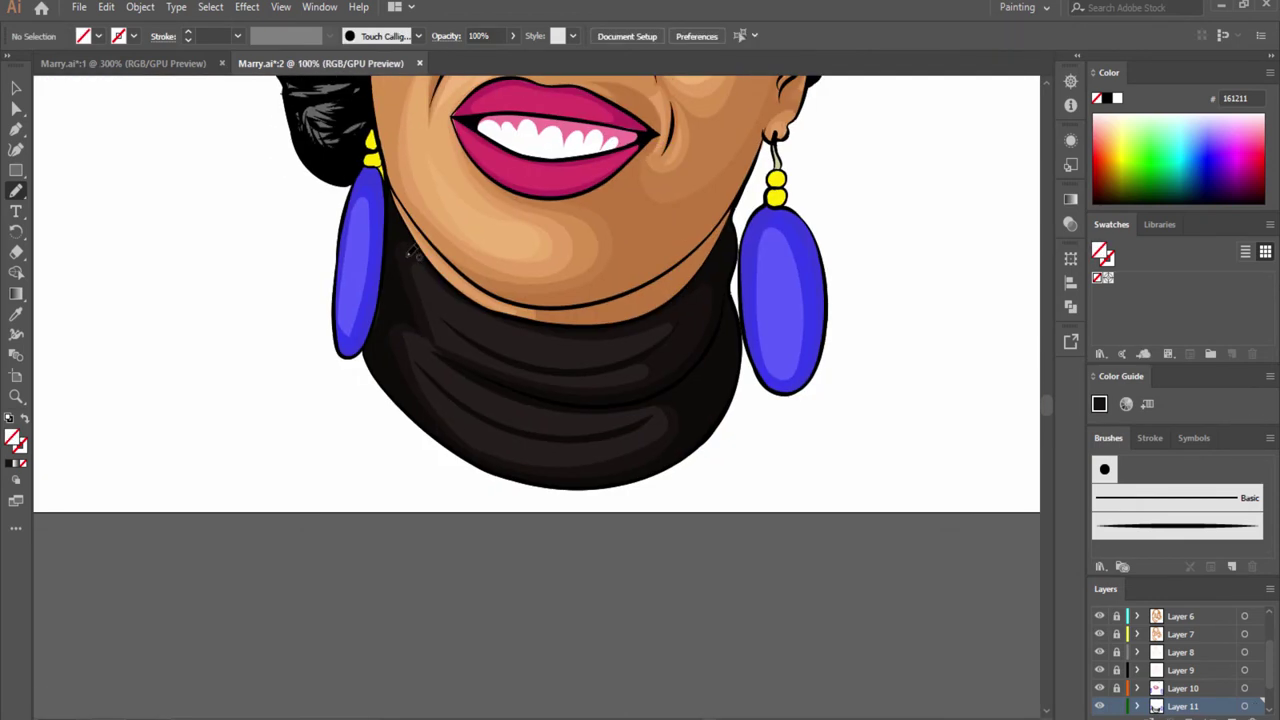
{"action": "mouse_move", "coordinate": [408, 255]}
{"action": "left_mouse_down"}
{"action": "mouse_move", "coordinate": [460, 362]}
{"action": "mouse_move", "coordinate": [434, 316]}
{"action": "left_mouse_up"}
{"action": "key", "text": "ctrl+shift+a"}
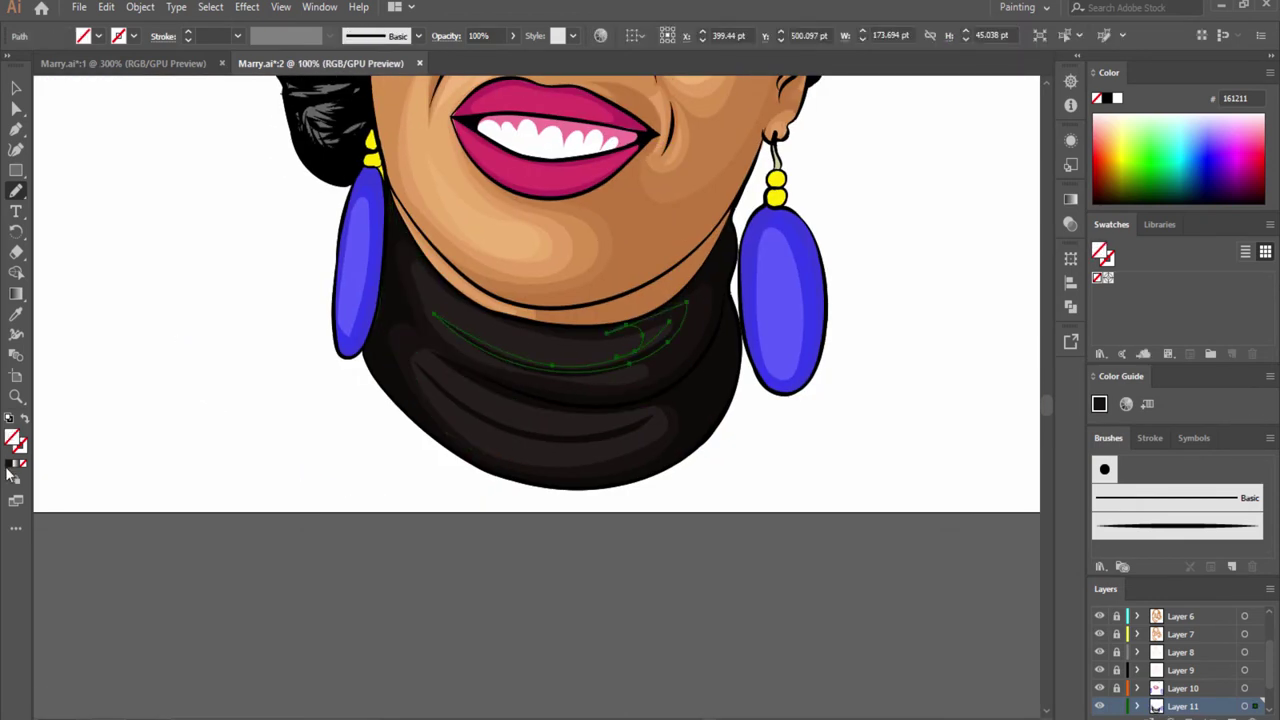
{"action": "key", "text": "ctrl+shift+a"}
{"action": "key", "text": "ctrl+z"}
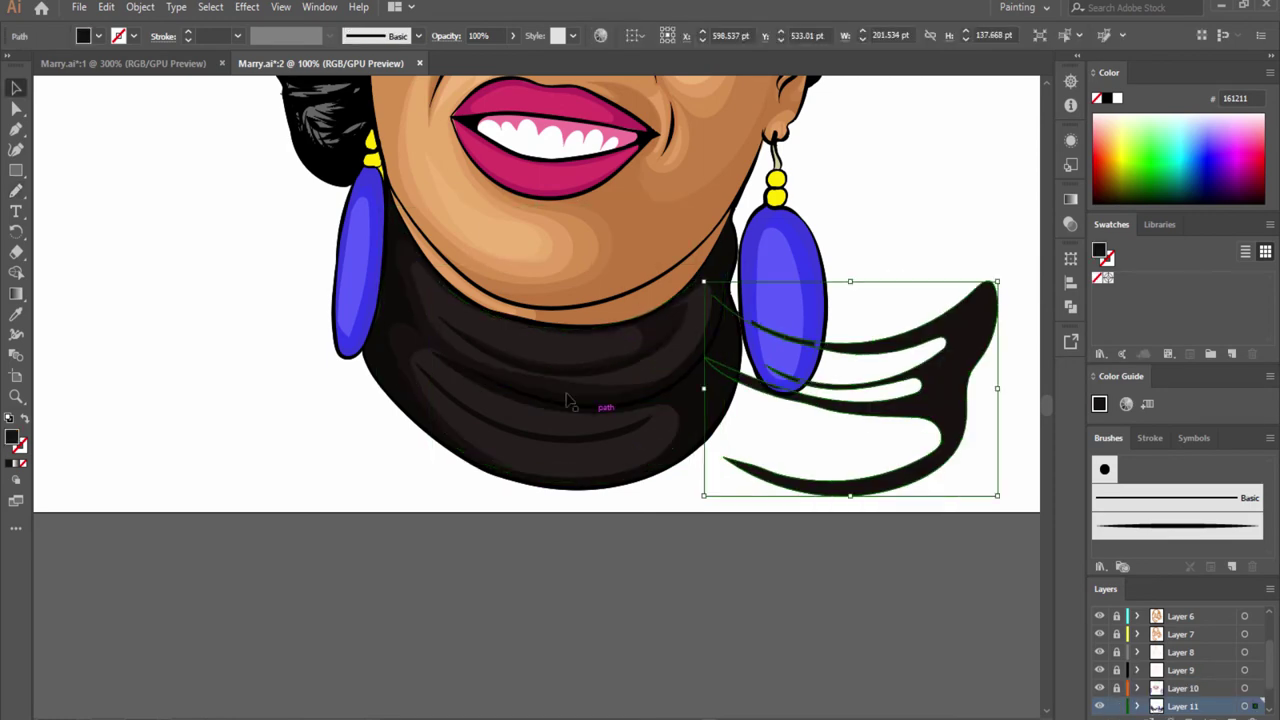
{"action": "key", "text": "ctrl+z"}
{"action": "key", "text": "ctrl+plus"}
{"action": "key", "text": "ctrl+plus"}
- Add a turtleneck fold shape and pick a lighter blue fill for the earring highlights
{"action": "left_click_drag", "start_coordinate": [311, 247], "coordinate": [358, 228]}
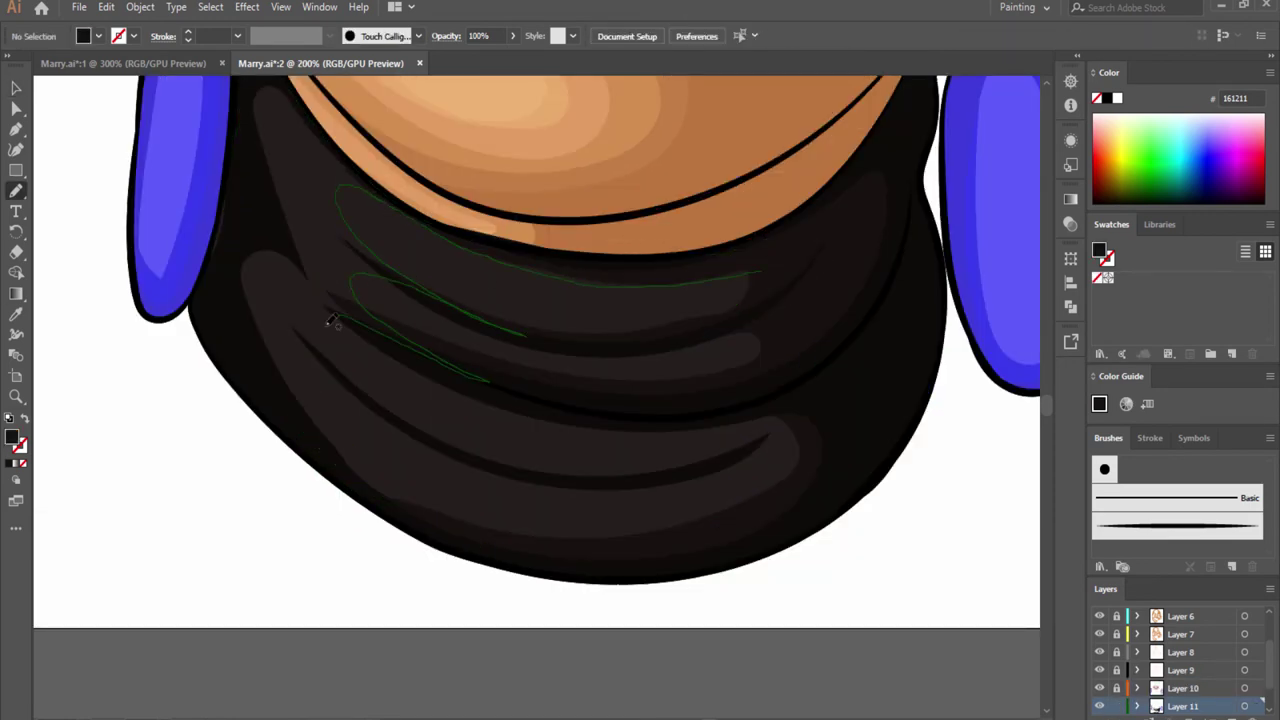
{"action": "scroll", "coordinate": [263, 377], "scroll_direction": "up", "scroll_amount": 3}
{"action": "scroll", "coordinate": [263, 377], "scroll_direction": "left", "scroll_amount": 5}
{"action": "key", "text": "slash"}
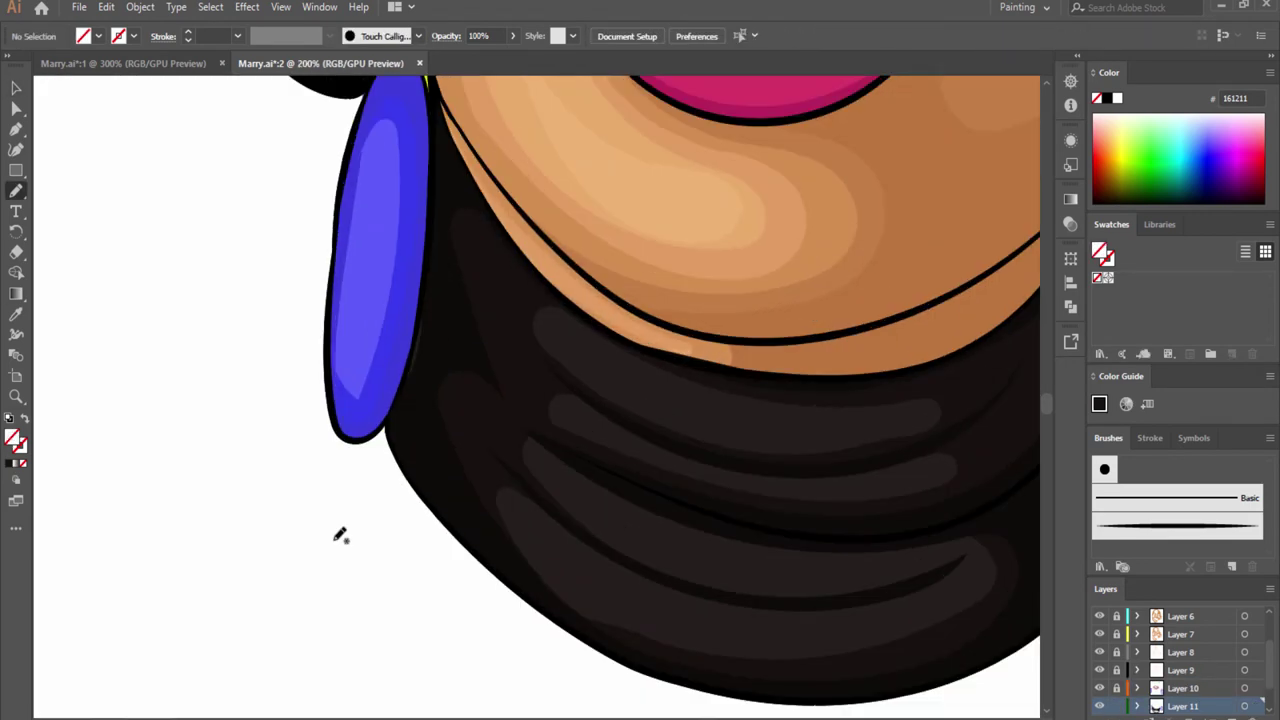
{"action": "key", "text": "ctrl+0"}
{"action": "scroll", "coordinate": [380, 566], "scroll_direction": "up", "scroll_amount": 3}
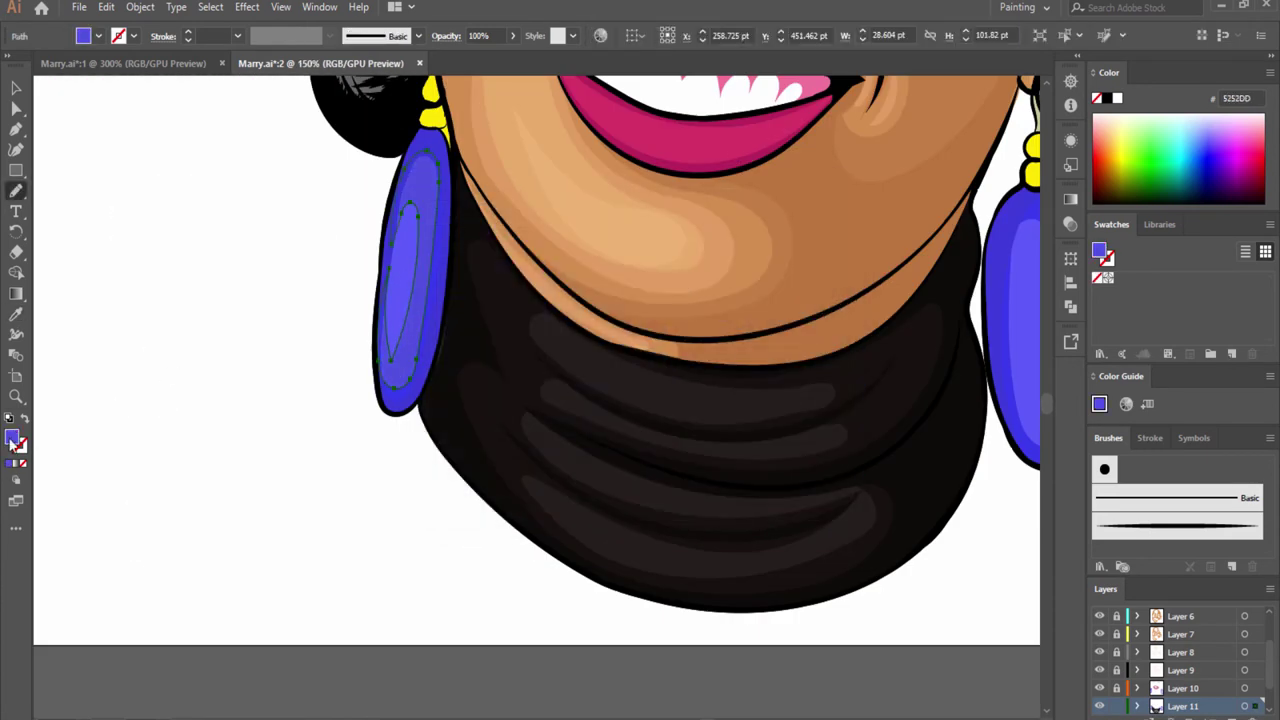
{"action": "double_click", "coordinate": [12, 437]}
{"action": "left_click", "coordinate": [808, 262]}
{"action": "key", "text": "ctrl+0"}
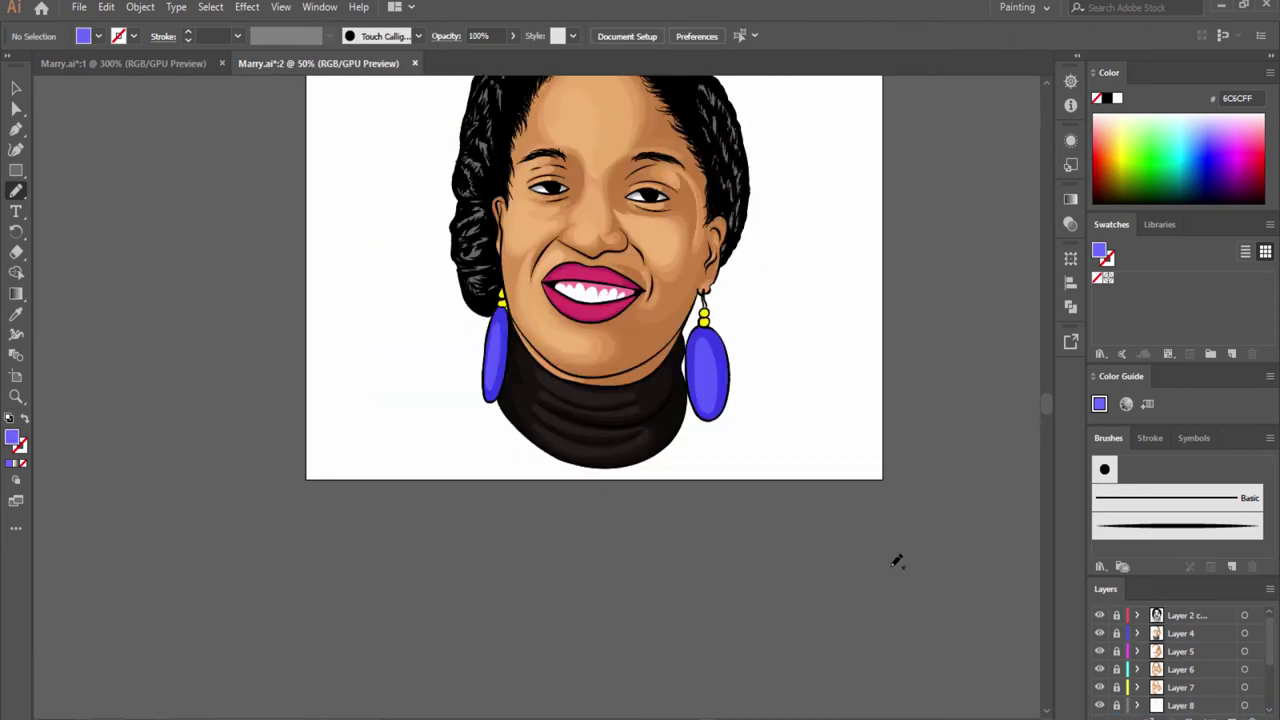
{"action": "scroll", "coordinate": [897, 560], "scroll_direction": "up", "scroll_amount": 4}
{"action": "key", "text": "ctrl+l"}
- Sample the lip pink and draw a shading shape along the lower lip
{"action": "left_click", "coordinate": [790, 566]}
{"action": "key", "text": "n"}
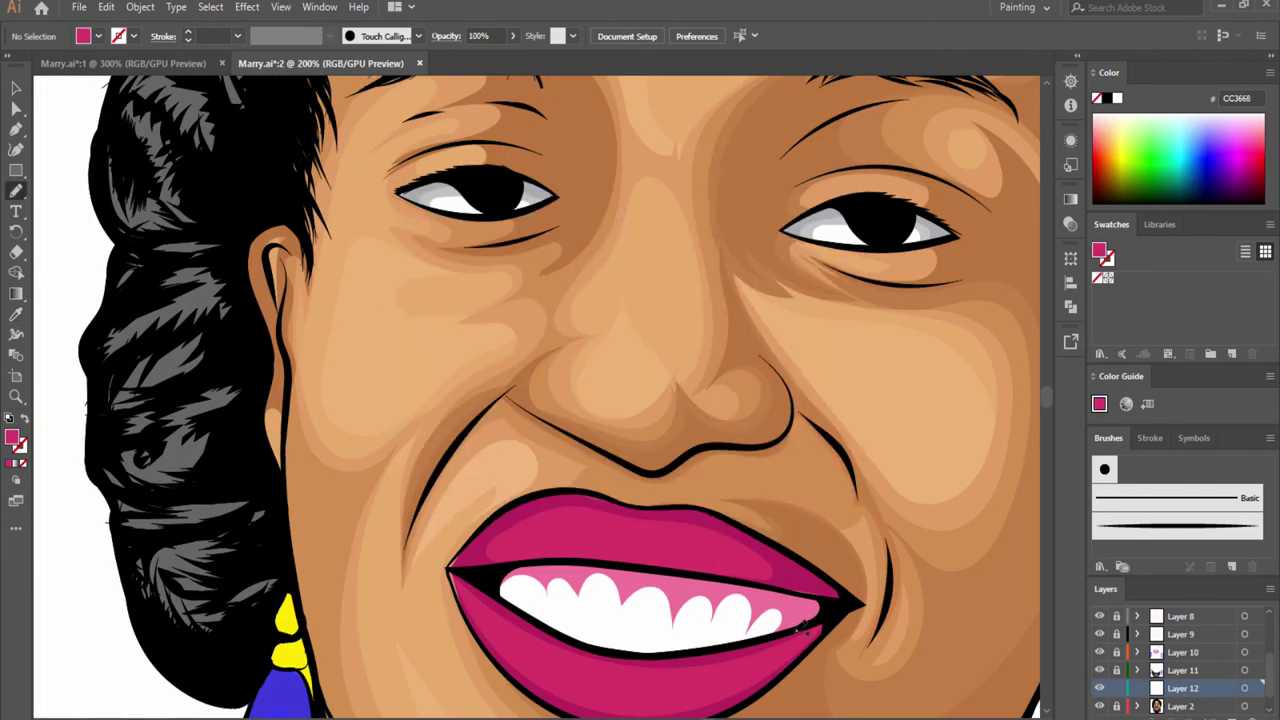
{"action": "scroll", "coordinate": [668, 508], "scroll_direction": "up", "scroll_amount": 3}
{"action": "left_click_drag", "start_coordinate": [470, 330], "coordinate": [857, 310]}
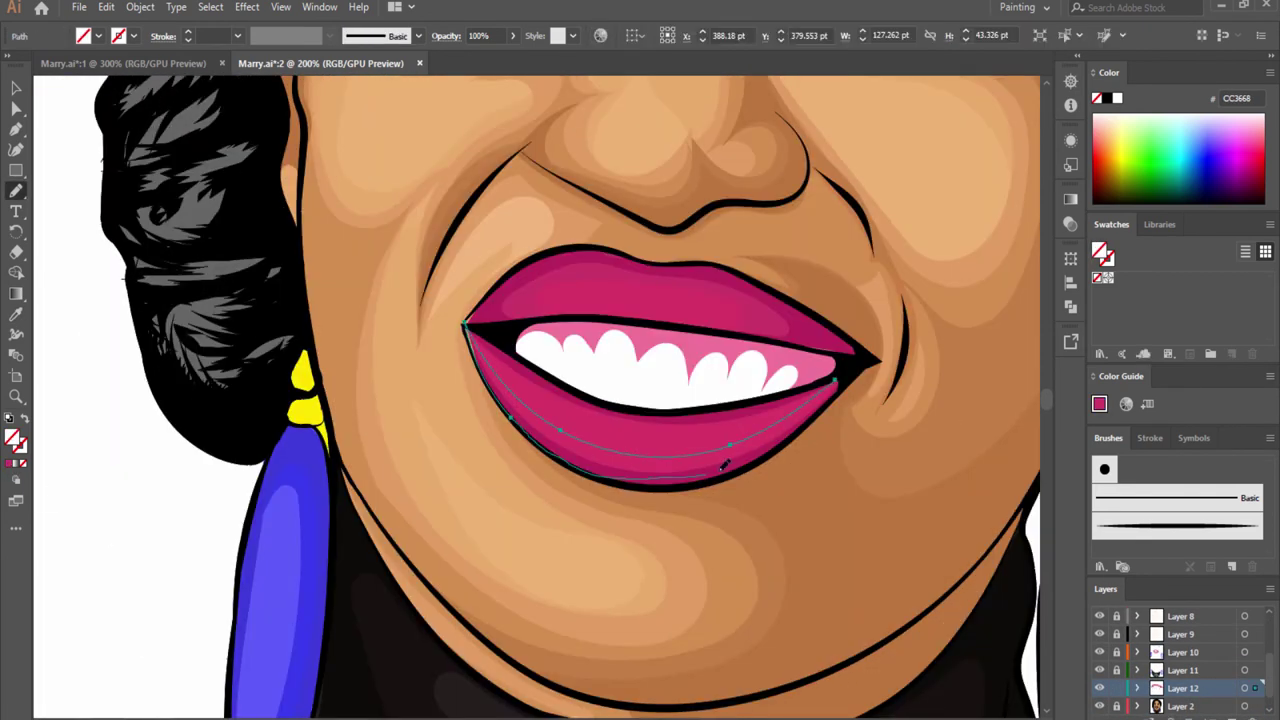
{"action": "scroll", "coordinate": [640, 510], "scroll_direction": "up", "scroll_amount": 2}
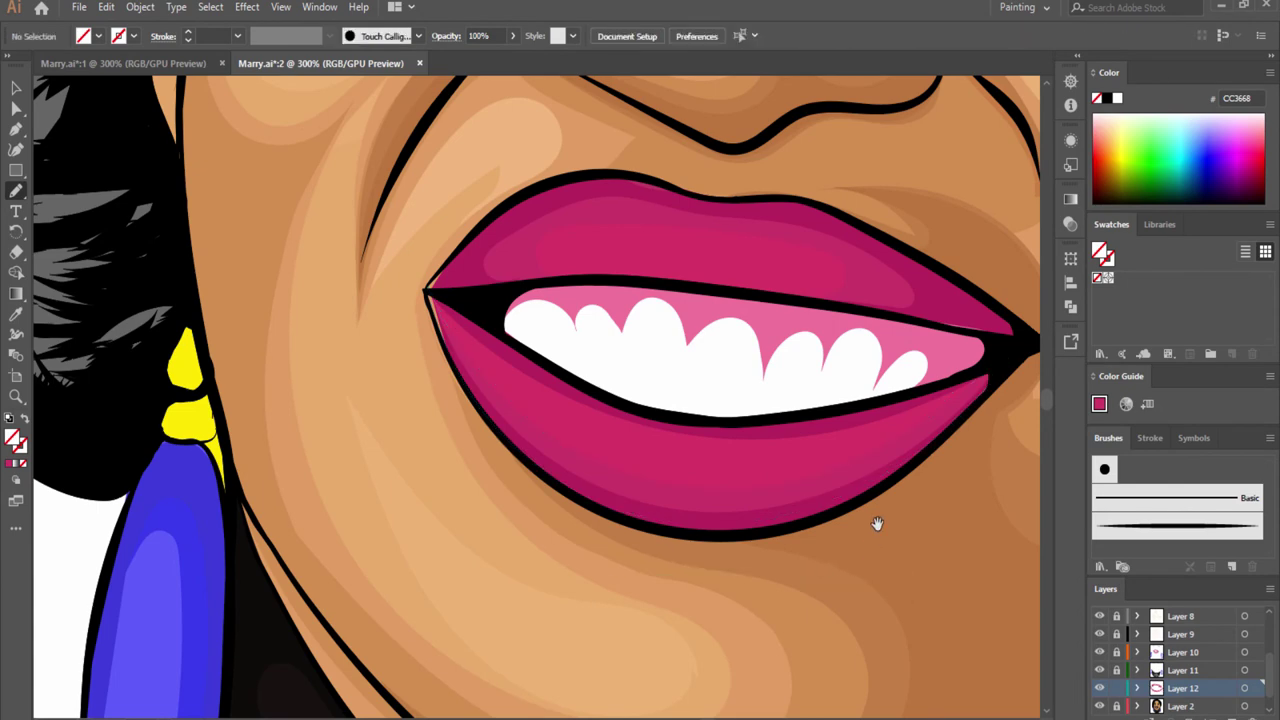
{"action": "left_click_drag", "start_coordinate": [836, 440], "coordinate": [430, 292]}
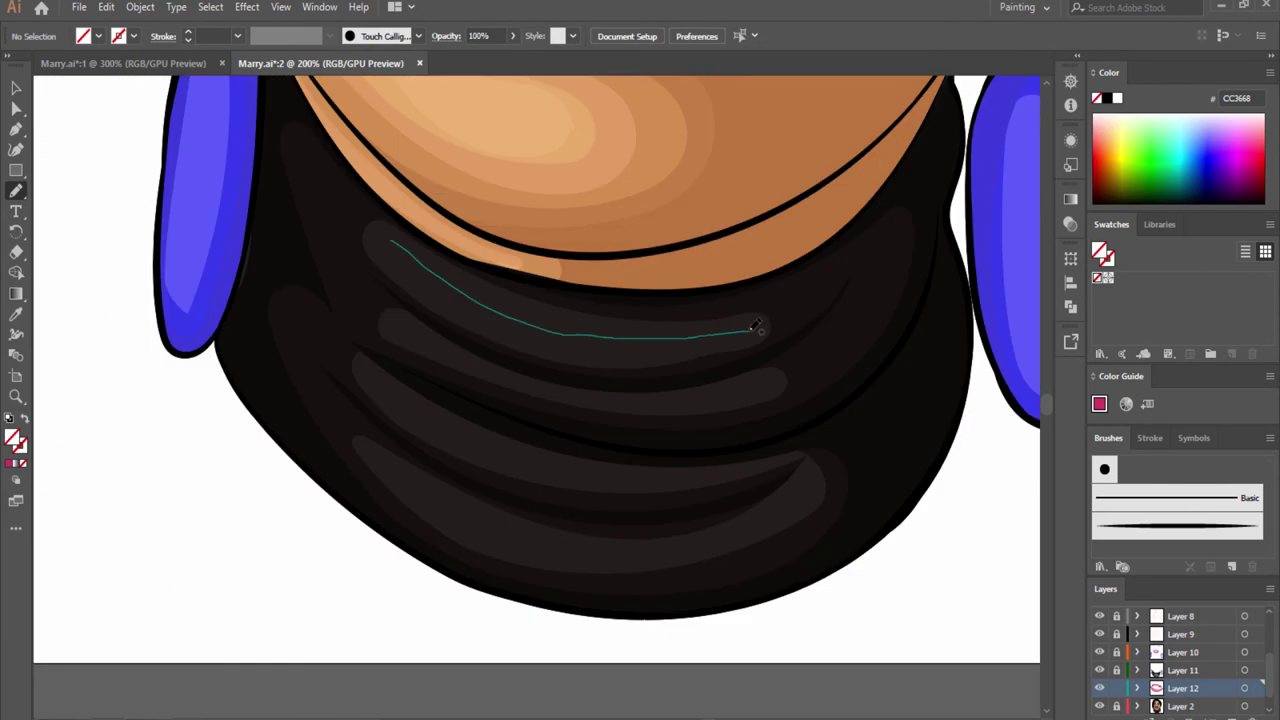
- Draw turtleneck fold shapes filled with dark grey 35312E
{"action": "left_click_drag", "start_coordinate": [755, 327], "coordinate": [750, 331]}
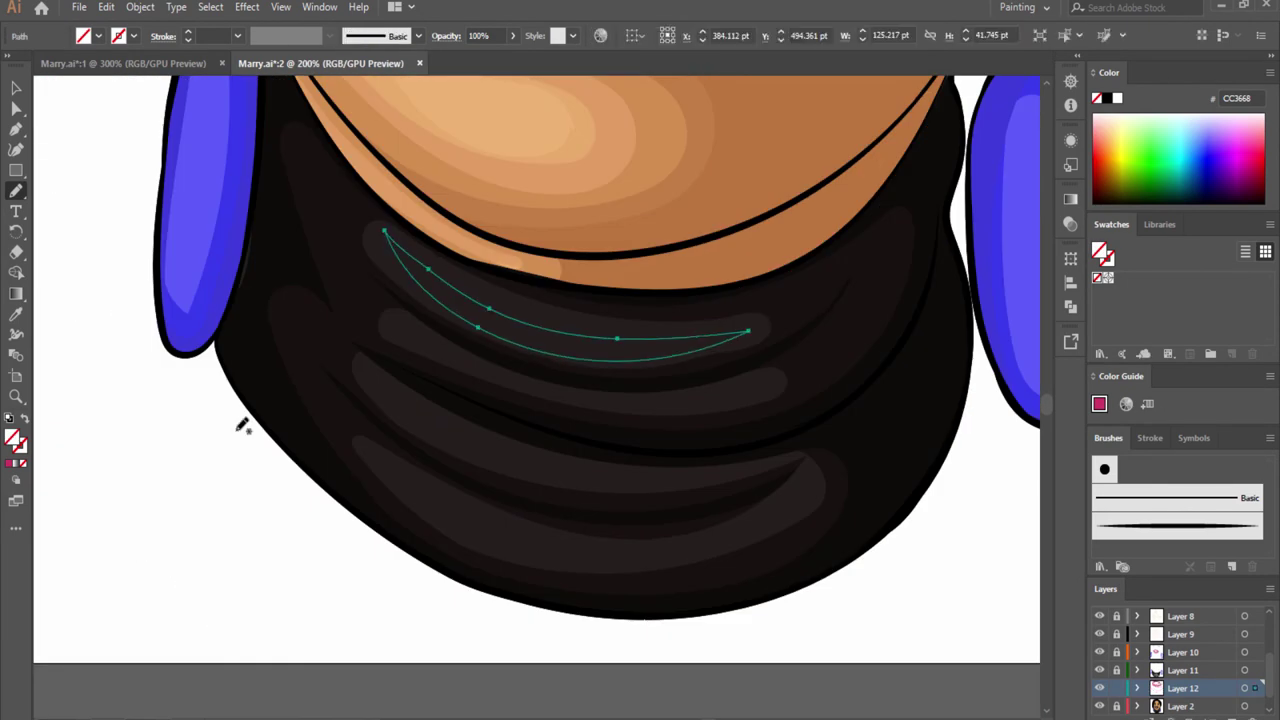
{"action": "double_click", "coordinate": [13, 437]}
{"action": "key", "text": "Return"}
{"action": "left_click_drag", "start_coordinate": [420, 408], "coordinate": [743, 471]}
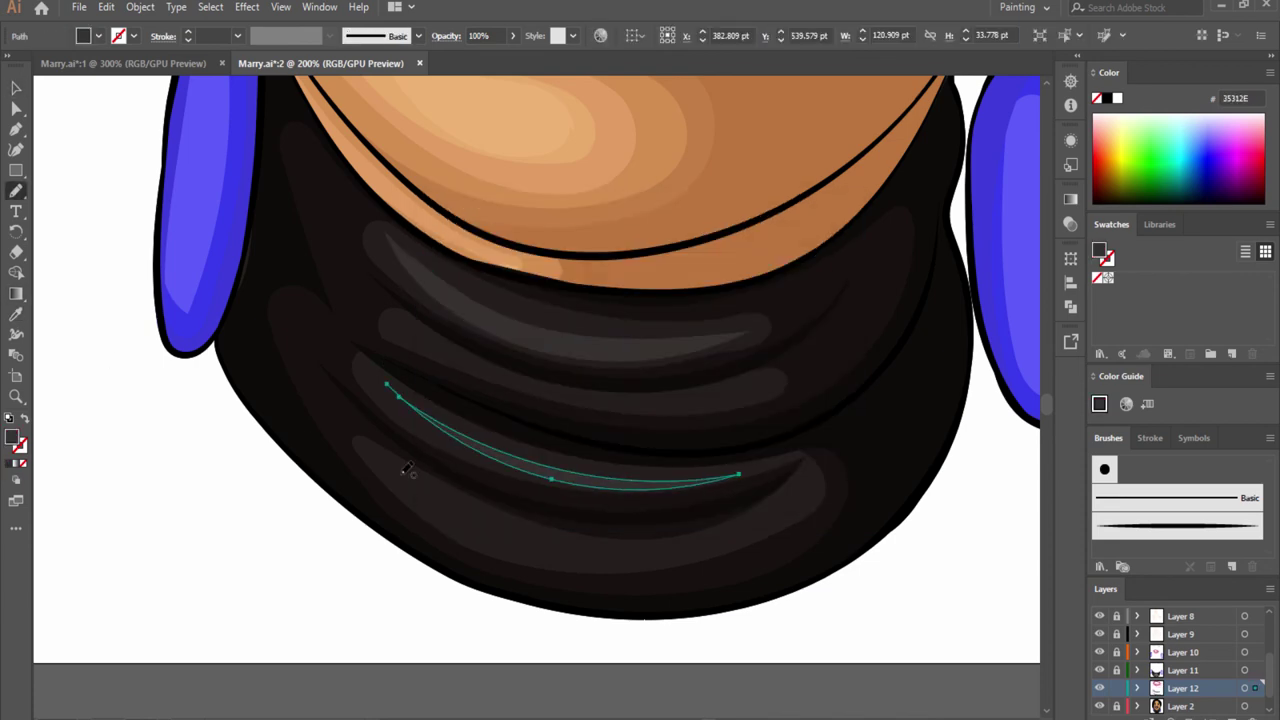
{"action": "left_click_drag", "start_coordinate": [371, 443], "coordinate": [771, 514]}
{"action": "key", "text": "ctrl+1"}
{"action": "scroll", "coordinate": [914, 511], "scroll_direction": "up", "scroll_amount": 6}
{"action": "key", "text": "ctrl+plus"}
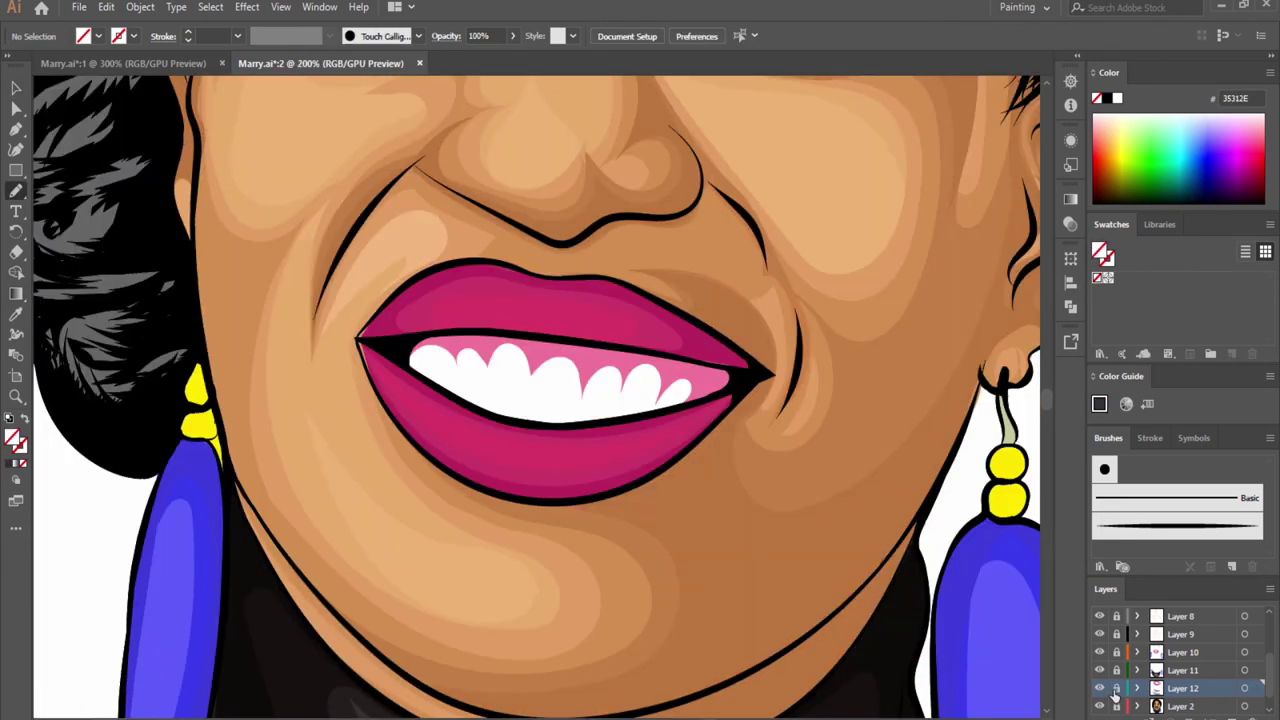
{"action": "key", "text": "ctrl+plus"}
- Draw pink EF759D gum shapes scalloping between the teeth
{"action": "left_click_drag", "start_coordinate": [362, 351], "coordinate": [365, 355]}
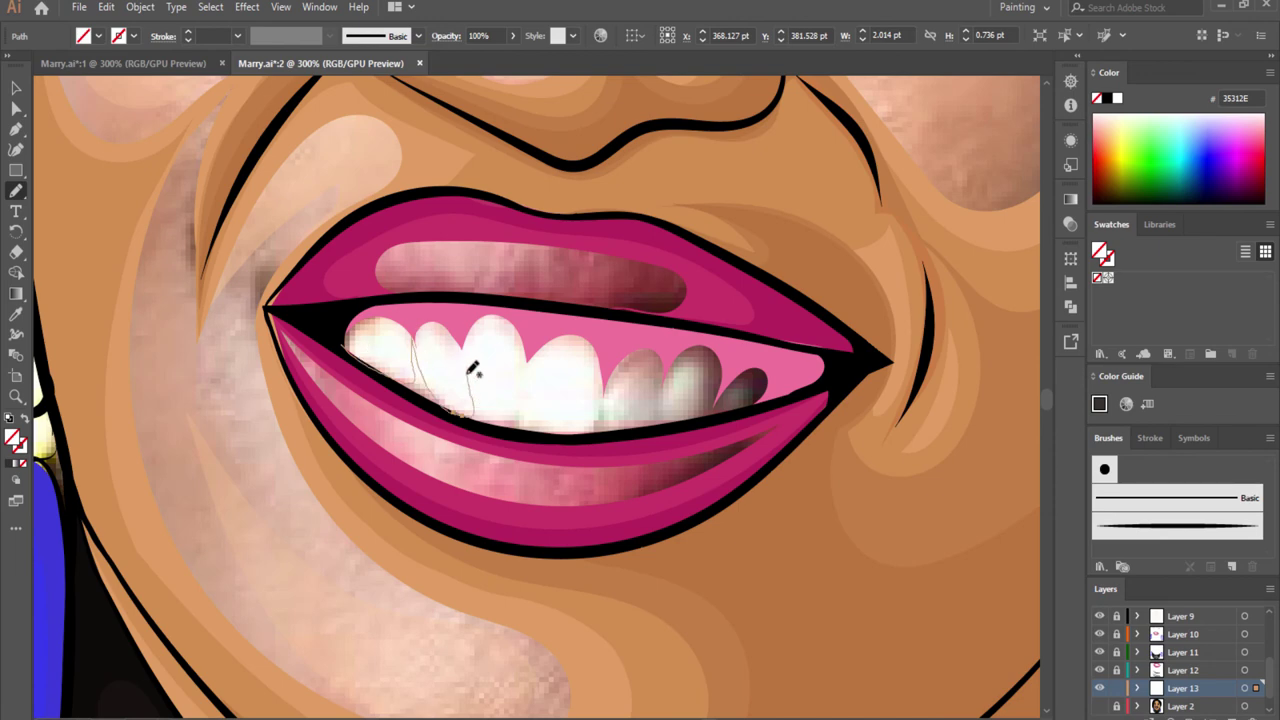
{"action": "double_click", "coordinate": [13, 437]}
{"action": "type", "text": "BC718C"}
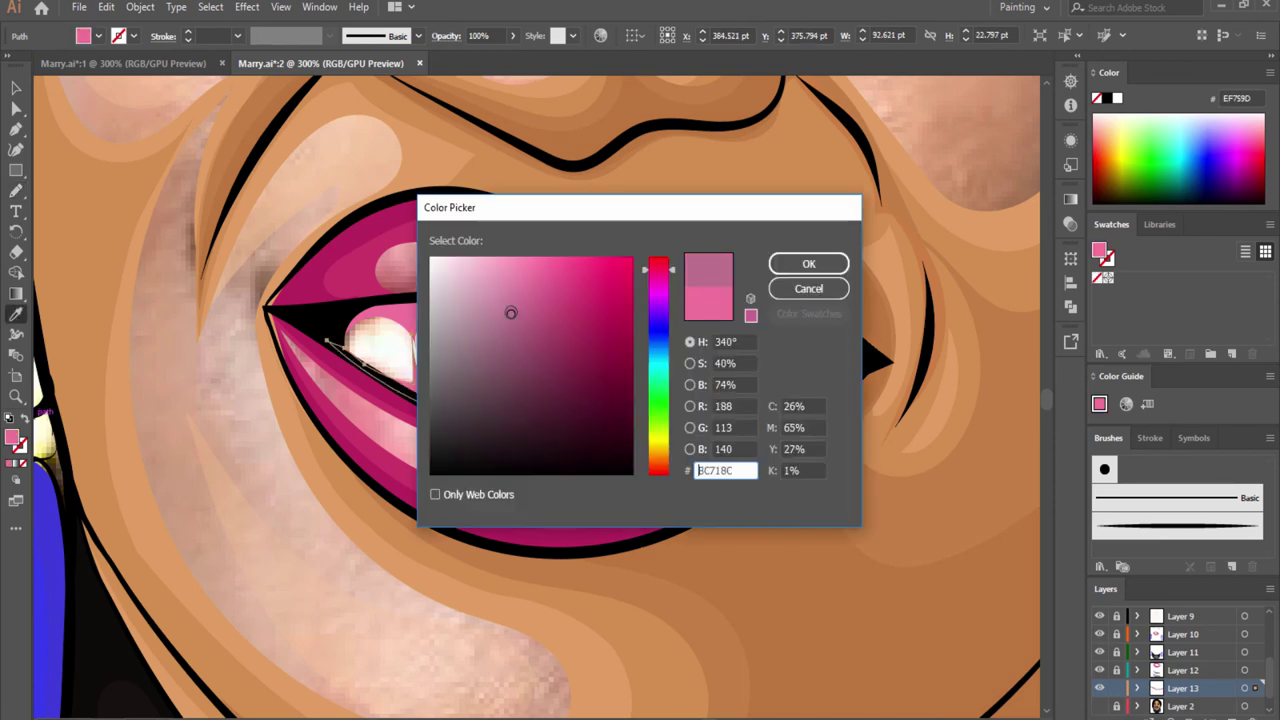
{"action": "key", "text": "Return"}
{"action": "key", "text": "ctrl+0"}
{"action": "left_click", "coordinate": [1100, 706]}
{"action": "key", "text": "ctrl+plus"}
{"action": "key", "text": "ctrl+plus"}
{"action": "key", "text": "ctrl+plus"}
{"action": "key", "text": "ctrl+plus"}
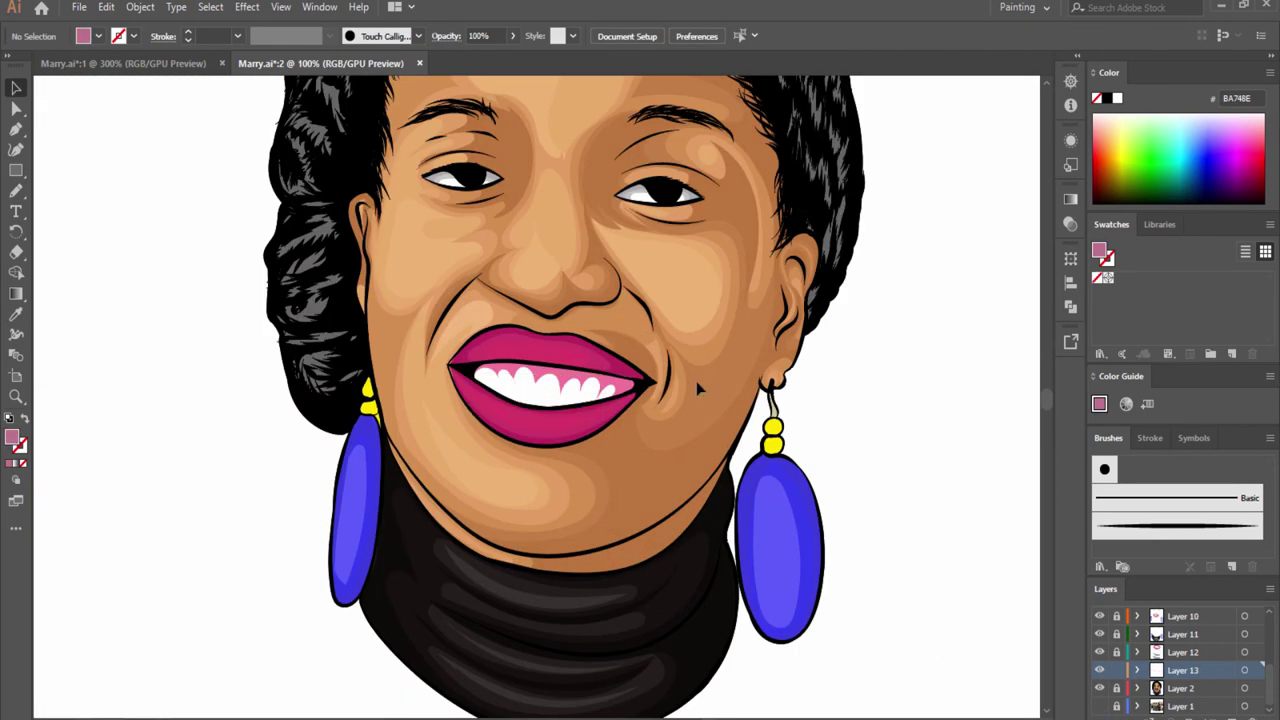
{"action": "key", "text": "ctrl+plus"}
{"action": "key", "text": "ctrl+plus"}
{"action": "key", "text": "ctrl+plus"}
{"action": "left_click_drag", "start_coordinate": [1271, 668], "coordinate": [1268, 620]}
{"action": "left_click", "coordinate": [335, 281]}
- Draw a pale 8686FC highlight oval inside the earring
{"action": "key", "text": "n"}
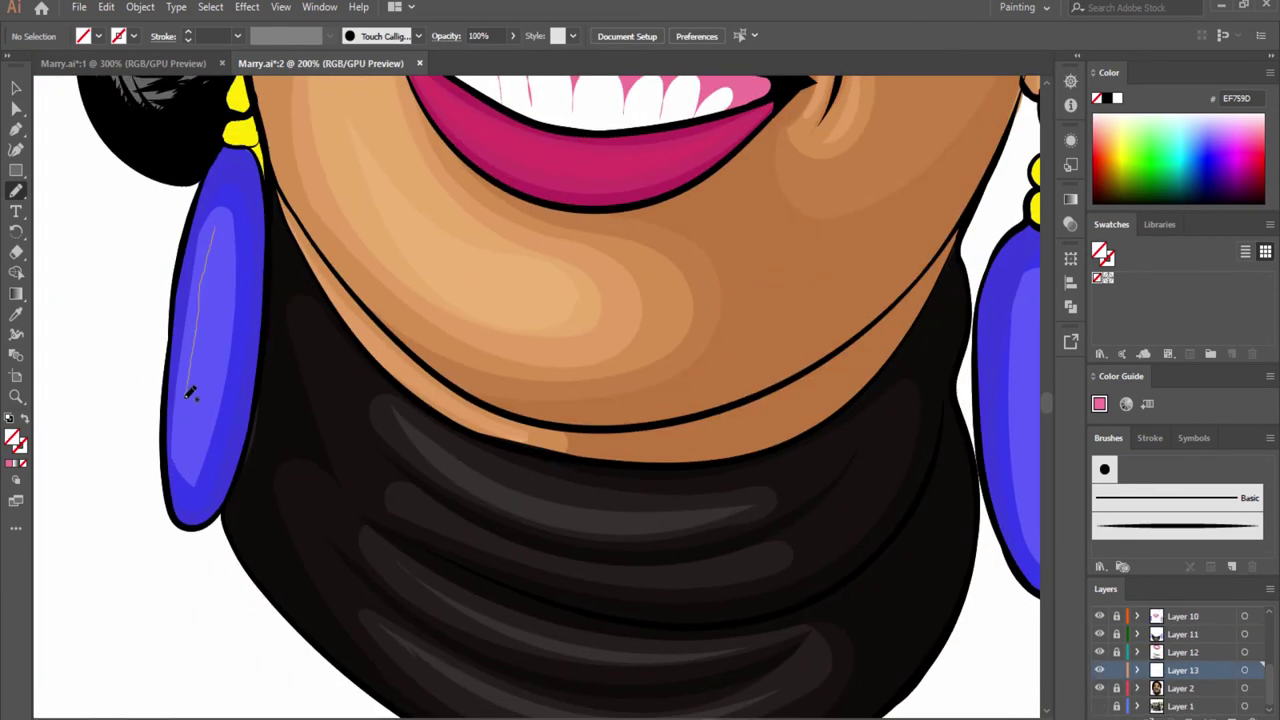
{"action": "left_click_drag", "start_coordinate": [190, 392], "coordinate": [210, 240]}
{"action": "double_click", "coordinate": [14, 440]}
{"action": "left_click", "coordinate": [808, 263]}
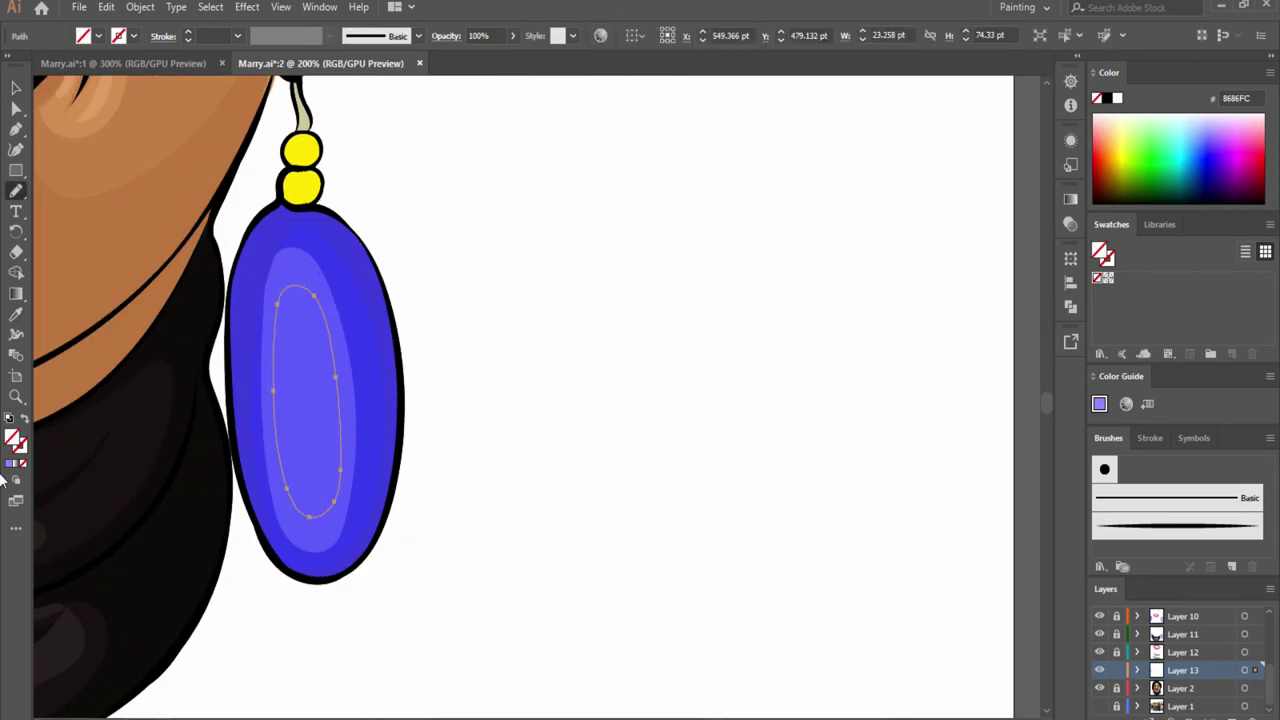
{"action": "key", "text": "ctrl+shift+a"}
{"action": "key", "text": "ctrl+0"}
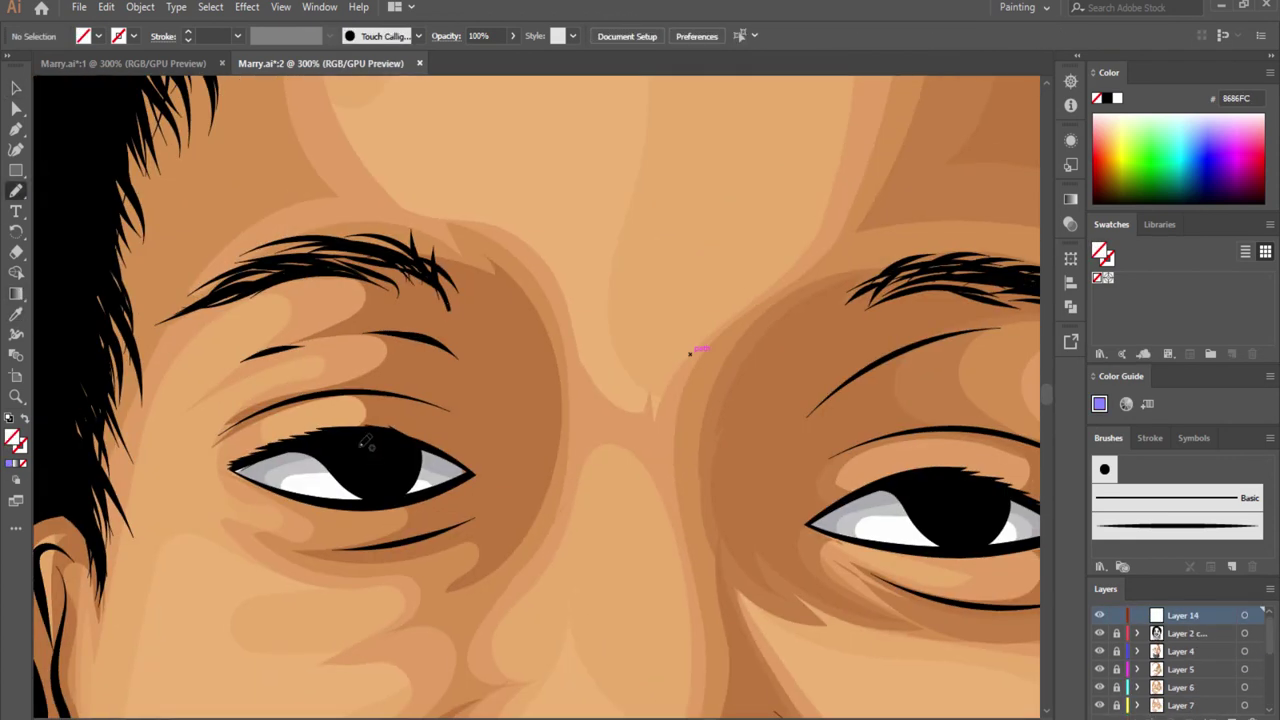
- Draw a small CCCCCC catchlight circle on the pupil
{"action": "left_click_drag", "start_coordinate": [360, 442], "coordinate": [358, 445]}
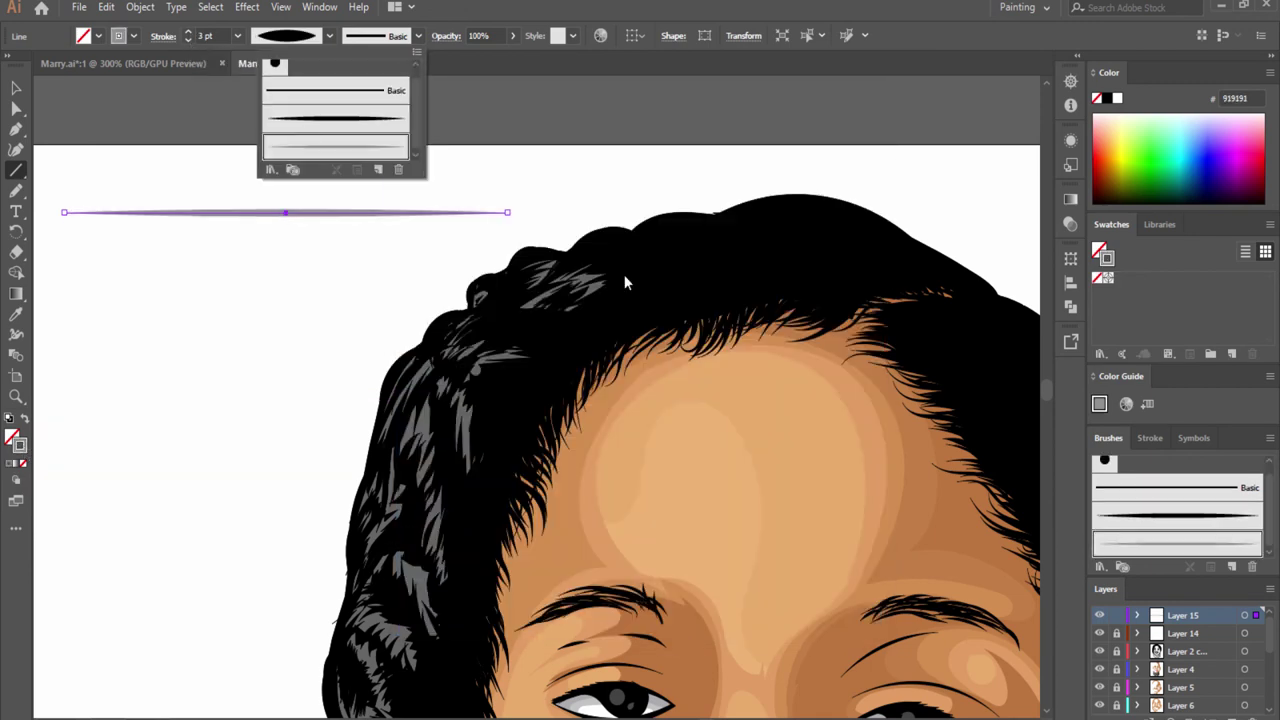
{"action": "scroll", "coordinate": [515, 312], "scroll_direction": "down", "scroll_amount": 4}
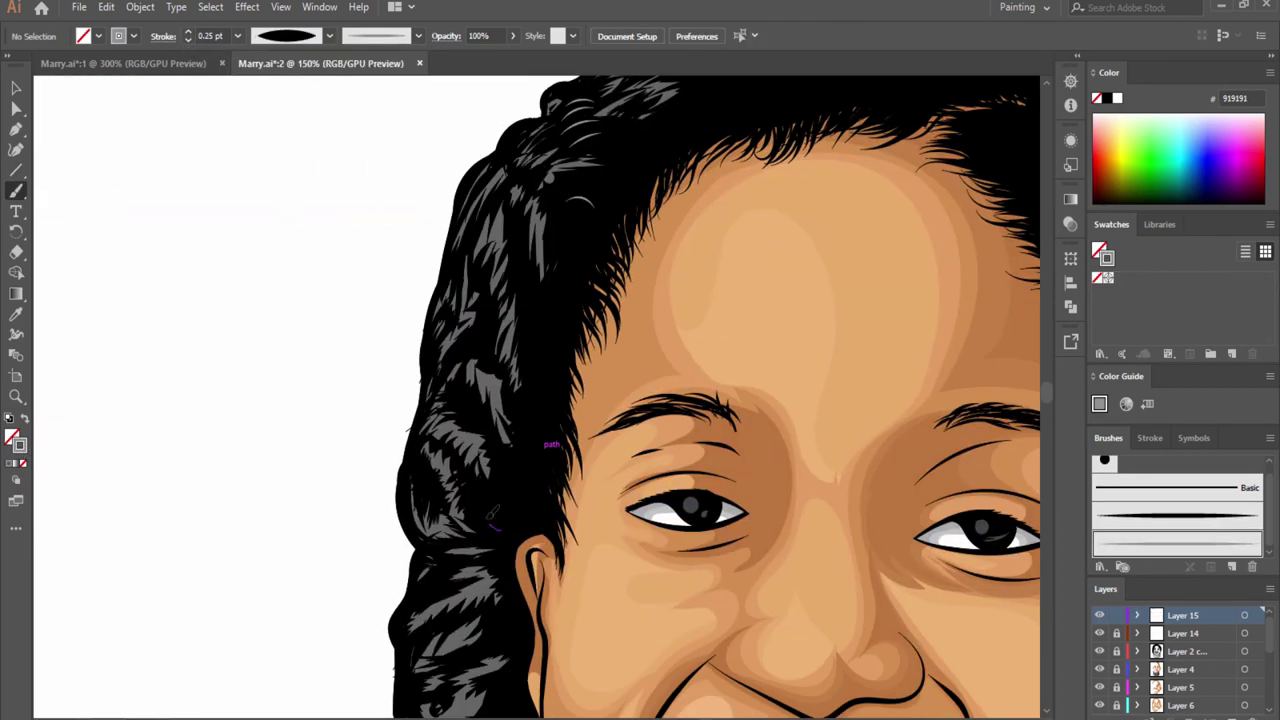
{"action": "scroll", "coordinate": [566, 262], "scroll_direction": "up", "scroll_amount": 5}
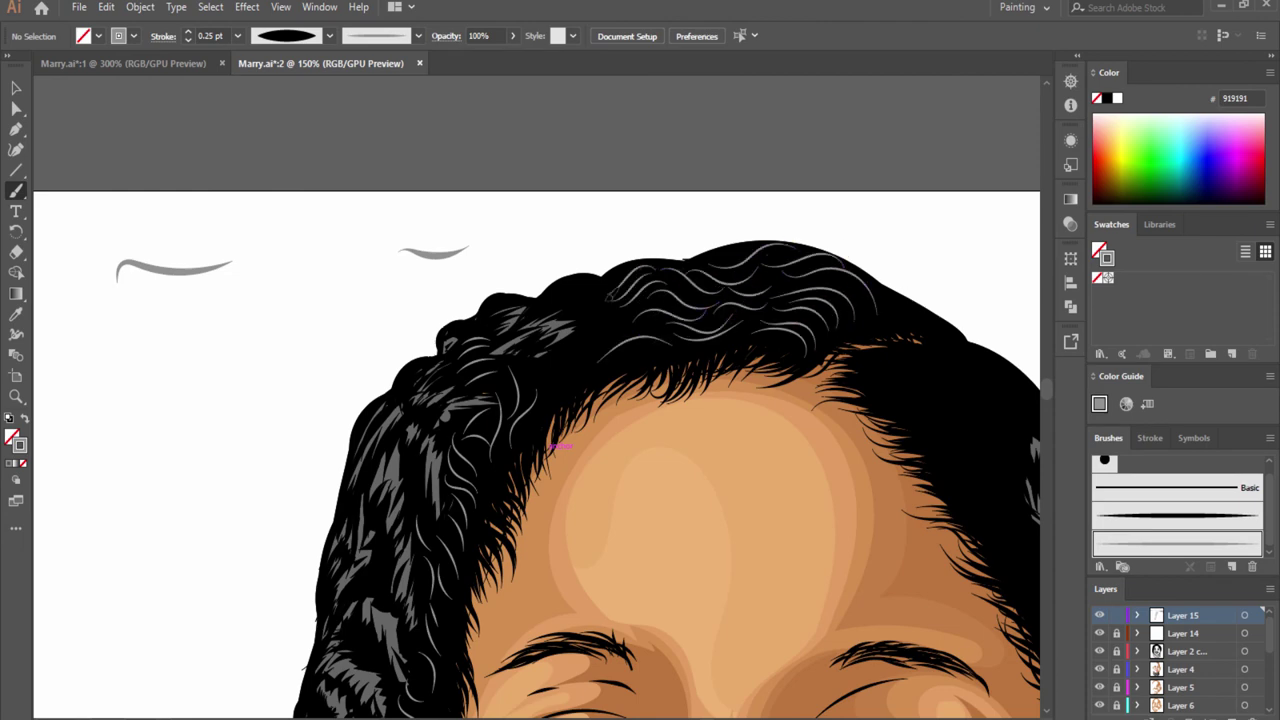
{"action": "scroll", "coordinate": [560, 446], "scroll_direction": "right", "scroll_amount": 5}
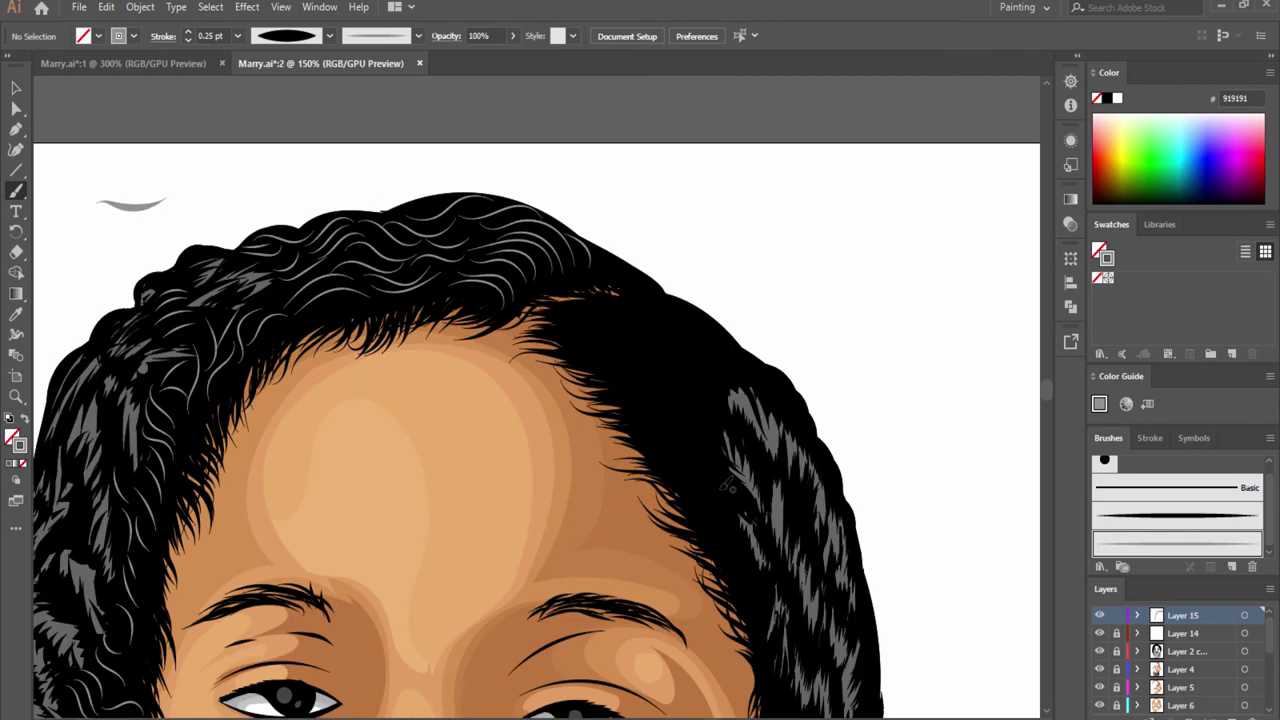
{"action": "scroll", "coordinate": [720, 440], "scroll_direction": "down", "scroll_amount": 4}
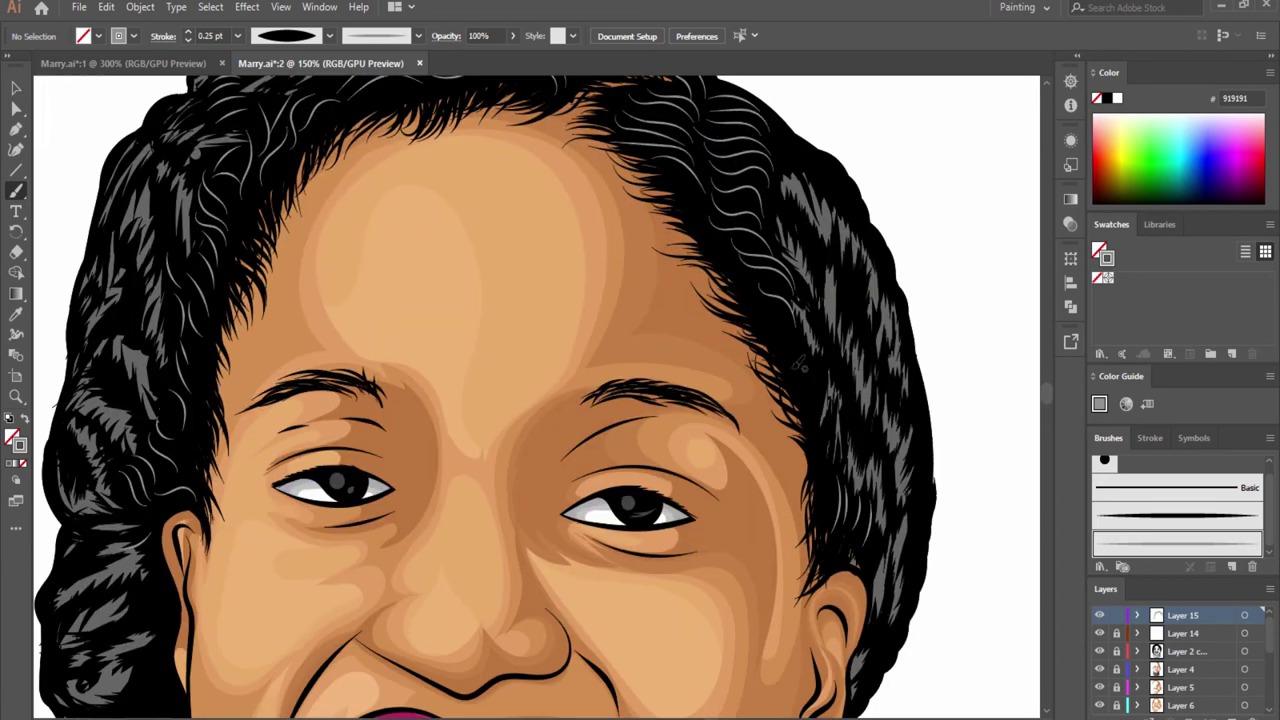
{"action": "scroll", "coordinate": [195, 300], "scroll_direction": "up", "scroll_amount": 4}
{"action": "scroll", "coordinate": [195, 300], "scroll_direction": "left", "scroll_amount": 2}
- Paint thin wavy grey 919191 strands across the hair crown
{"action": "left_click_drag", "start_coordinate": [487, 310], "coordinate": [535, 292]}
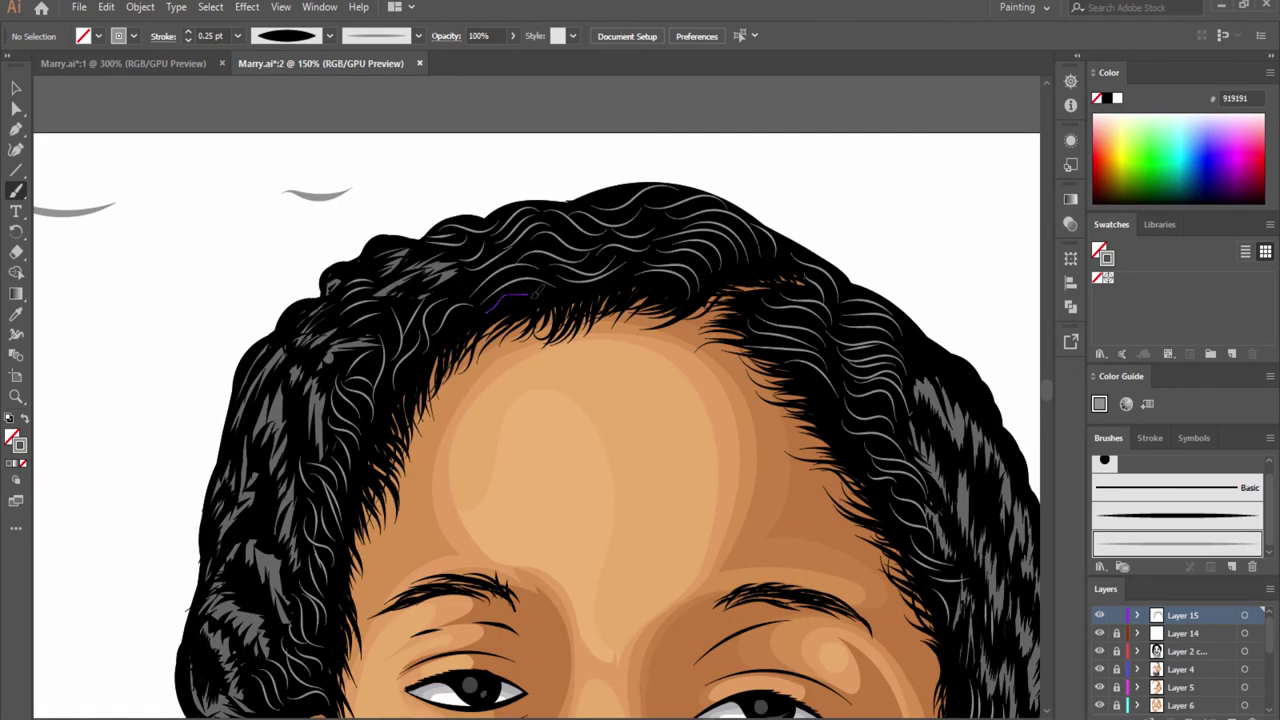
{"action": "scroll", "coordinate": [940, 352], "scroll_direction": "down", "scroll_amount": 5}
{"action": "scroll", "coordinate": [940, 352], "scroll_direction": "right", "scroll_amount": 5}
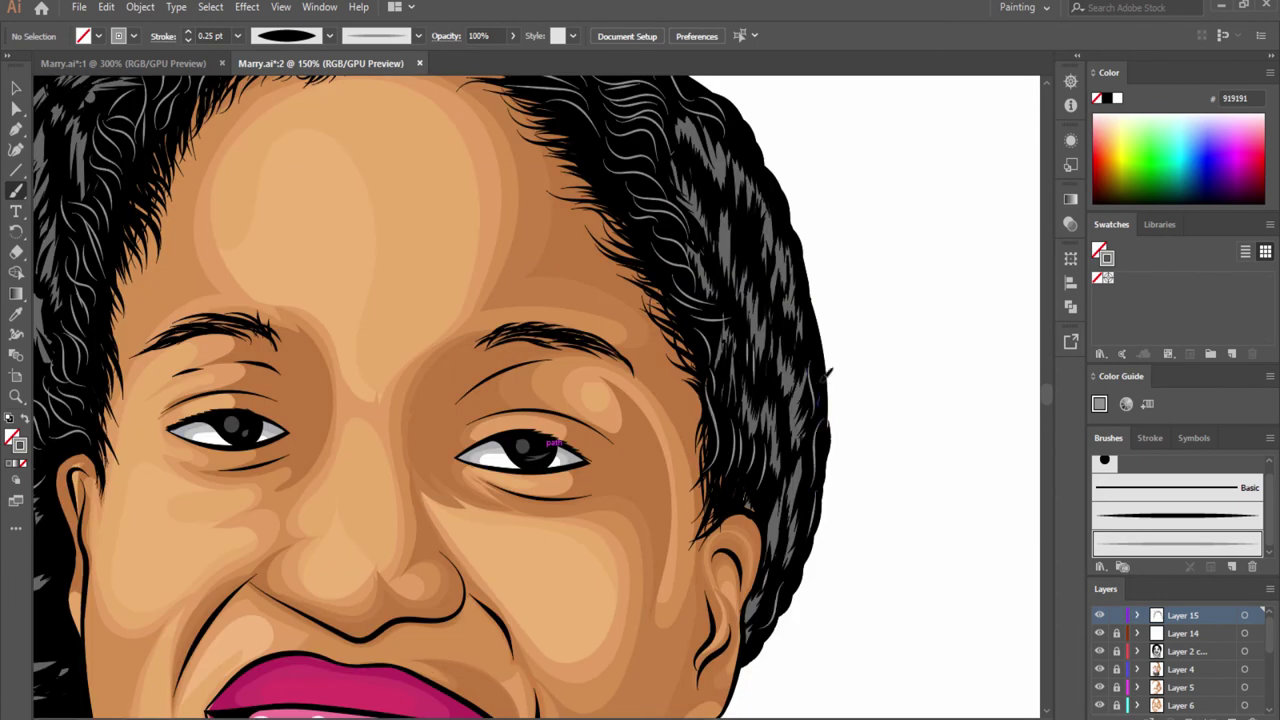
{"action": "scroll", "coordinate": [601, 315], "scroll_direction": "down", "scroll_amount": 5}
{"action": "scroll", "coordinate": [601, 315], "scroll_direction": "left", "scroll_amount": 9}
{"action": "scroll", "coordinate": [520, 400], "scroll_direction": "up", "scroll_amount": 4}
{"action": "scroll", "coordinate": [543, 451], "scroll_direction": "up", "scroll_amount": 4}
{"action": "scroll", "coordinate": [543, 451], "scroll_direction": "right", "scroll_amount": 2}
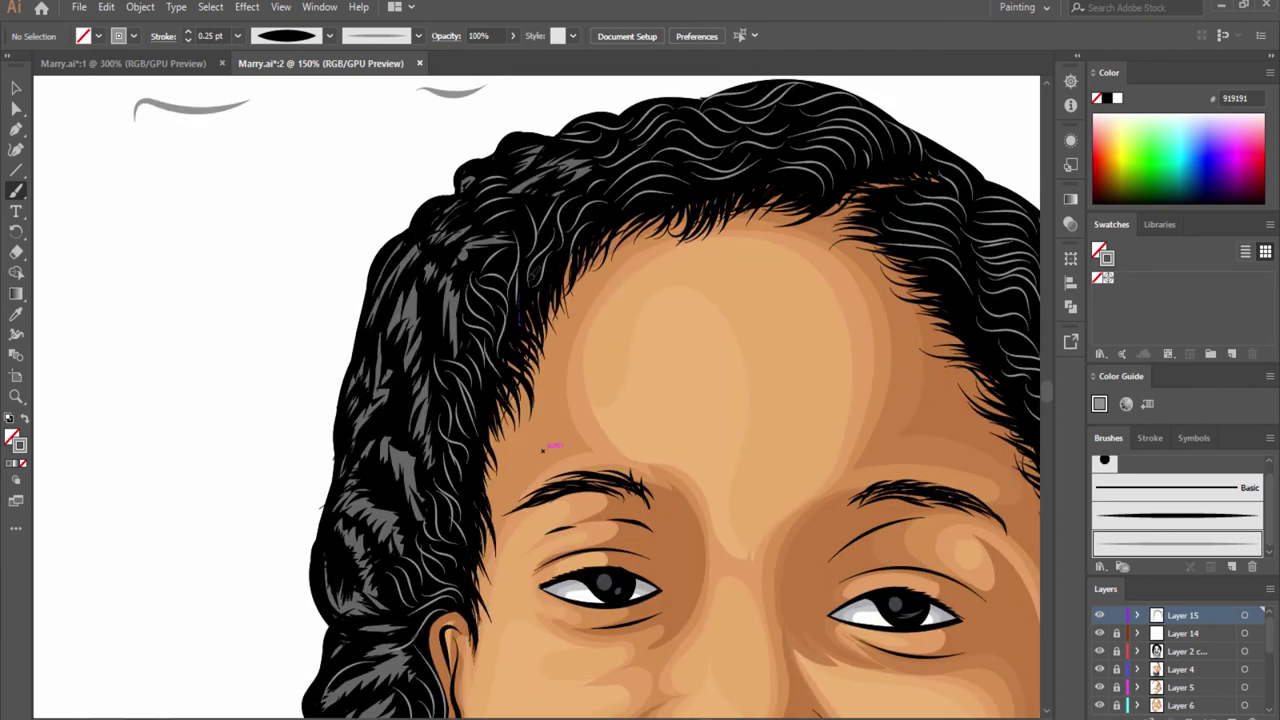
{"action": "key", "text": "ctrl+minus"}
- Select all the hair strand strokes and lower their opacity to 28%
{"action": "key", "text": "ctrl+0"}
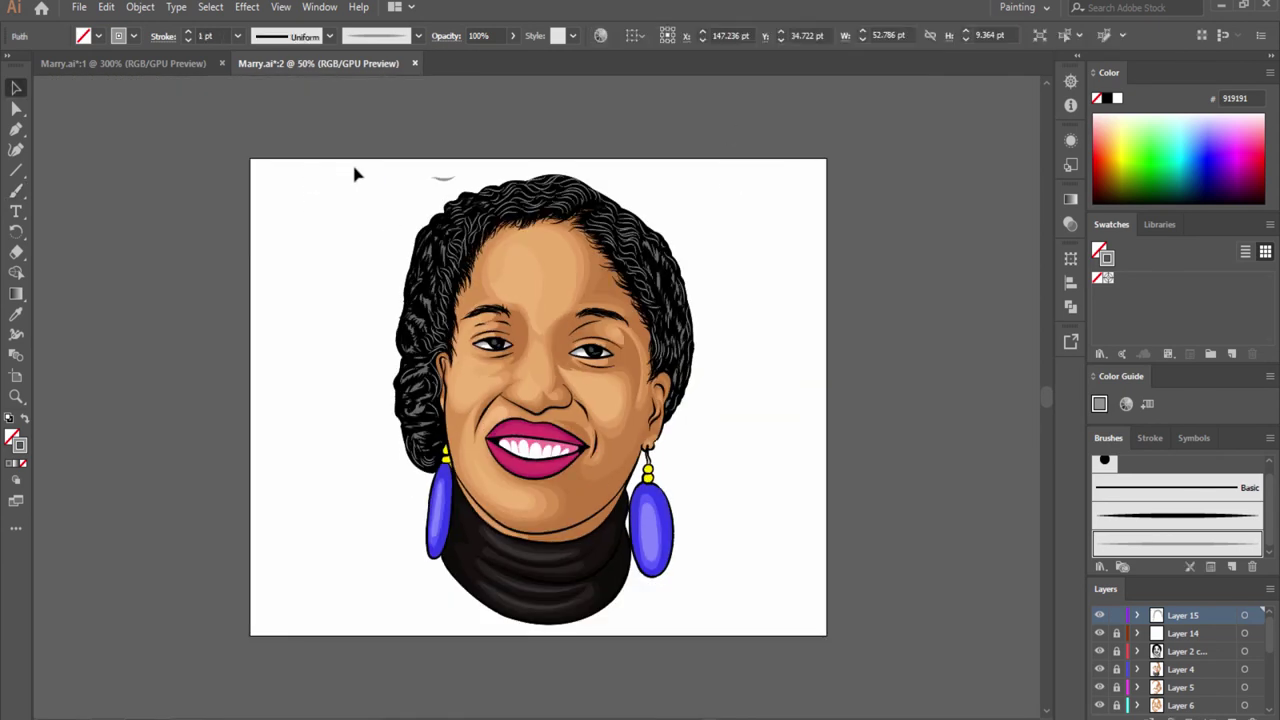
{"action": "key", "text": "v"}
{"action": "key", "text": "ctrl+a"}
{"action": "left_click_drag", "start_coordinate": [513, 35], "coordinate": [508, 36]}
{"action": "left_click", "coordinate": [770, 195]}
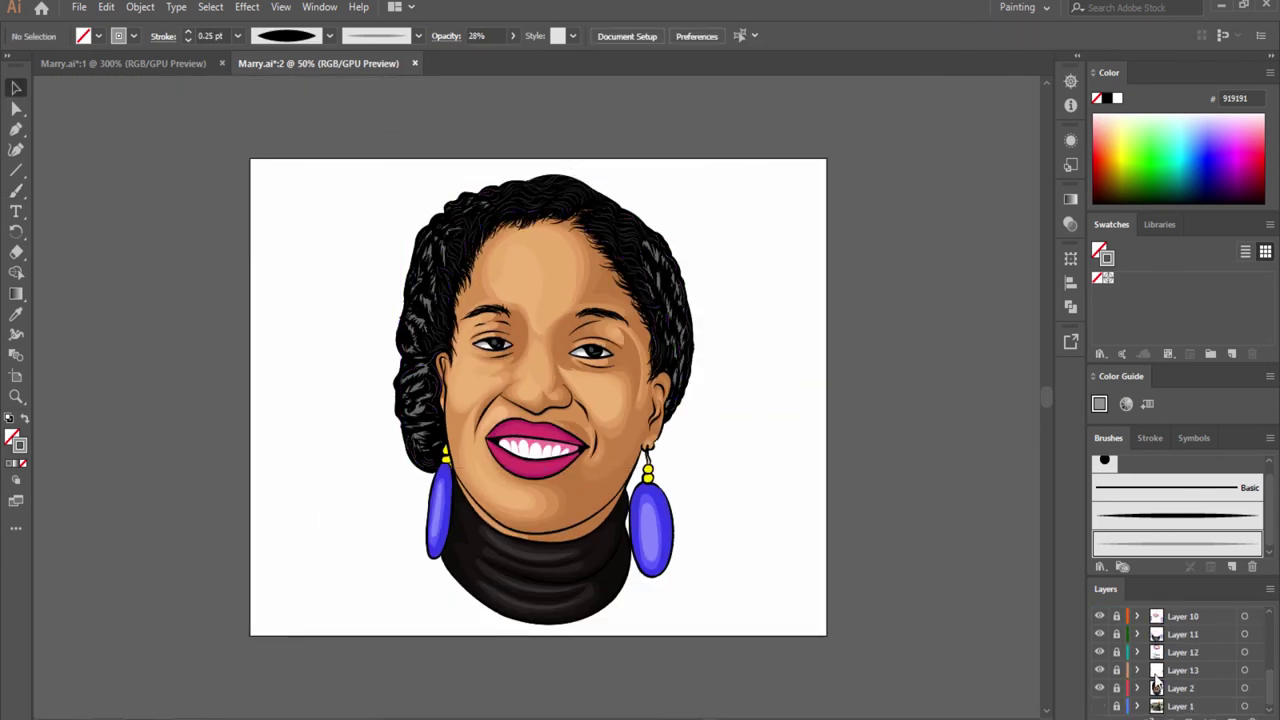
- Draw an artboard-sized rectangle filled with yellow FFCE00 behind the portrait
{"action": "double_click", "coordinate": [13, 437]}
{"action": "left_click", "coordinate": [1106, 207]}
{"action": "left_click", "coordinate": [16, 170]}
{"action": "left_click_drag", "start_coordinate": [250, 158], "coordinate": [826, 636]}
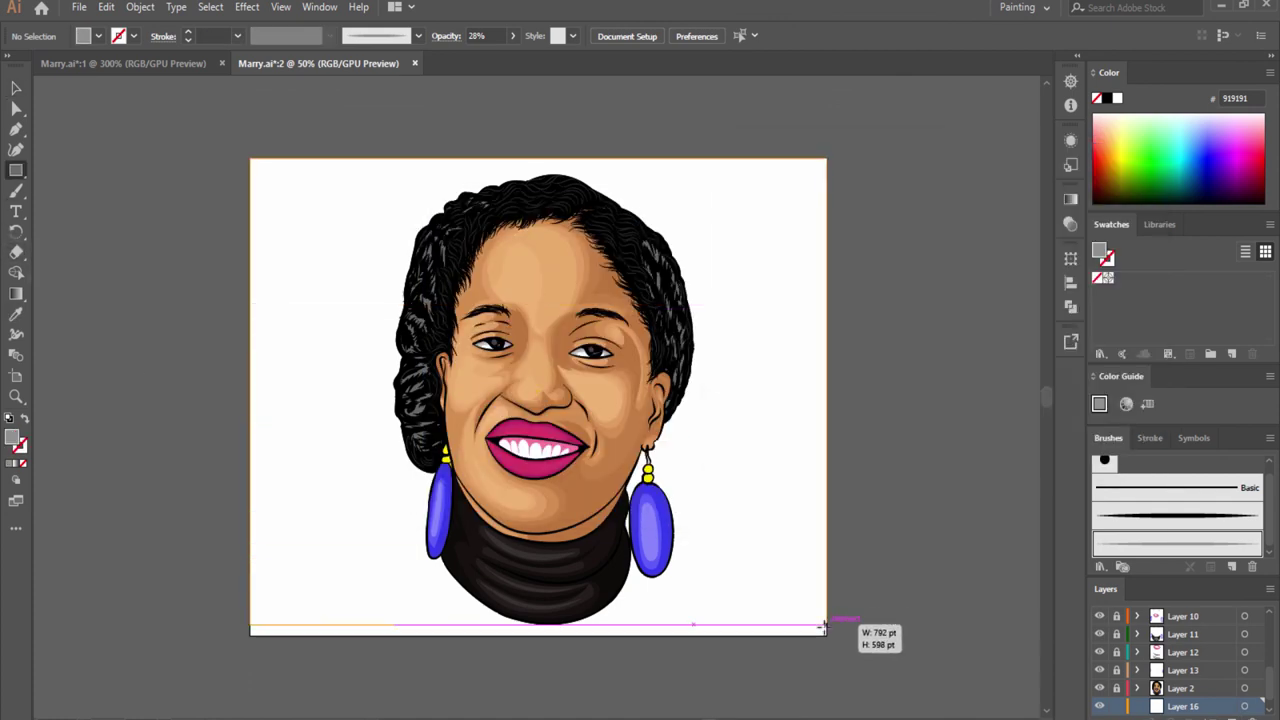
{"action": "double_click", "coordinate": [13, 437]}
{"action": "left_click_drag", "start_coordinate": [963, 225], "coordinate": [956, 290]}
{"action": "left_click", "coordinate": [1106, 207]}
{"action": "double_click", "coordinate": [13, 437]}
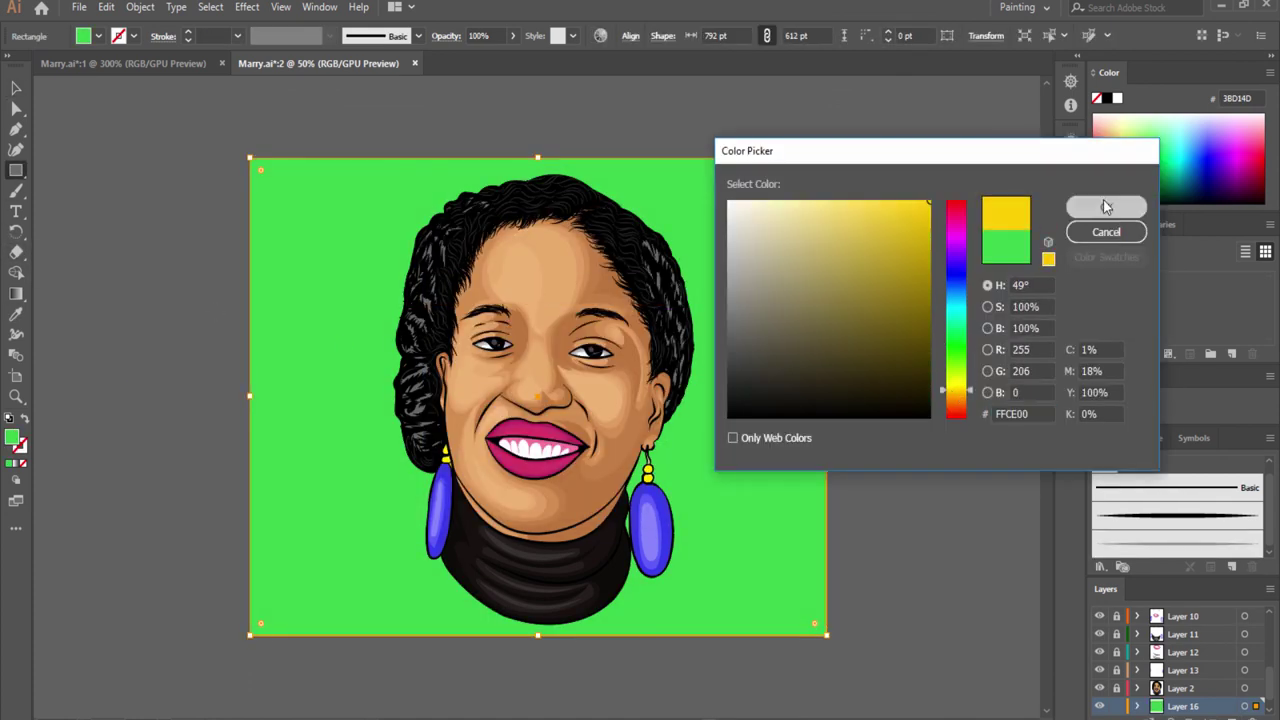
{"action": "left_click", "coordinate": [1106, 207]}
{"action": "key", "text": "v"}
{"action": "key", "text": "ctrl+shift+a"}
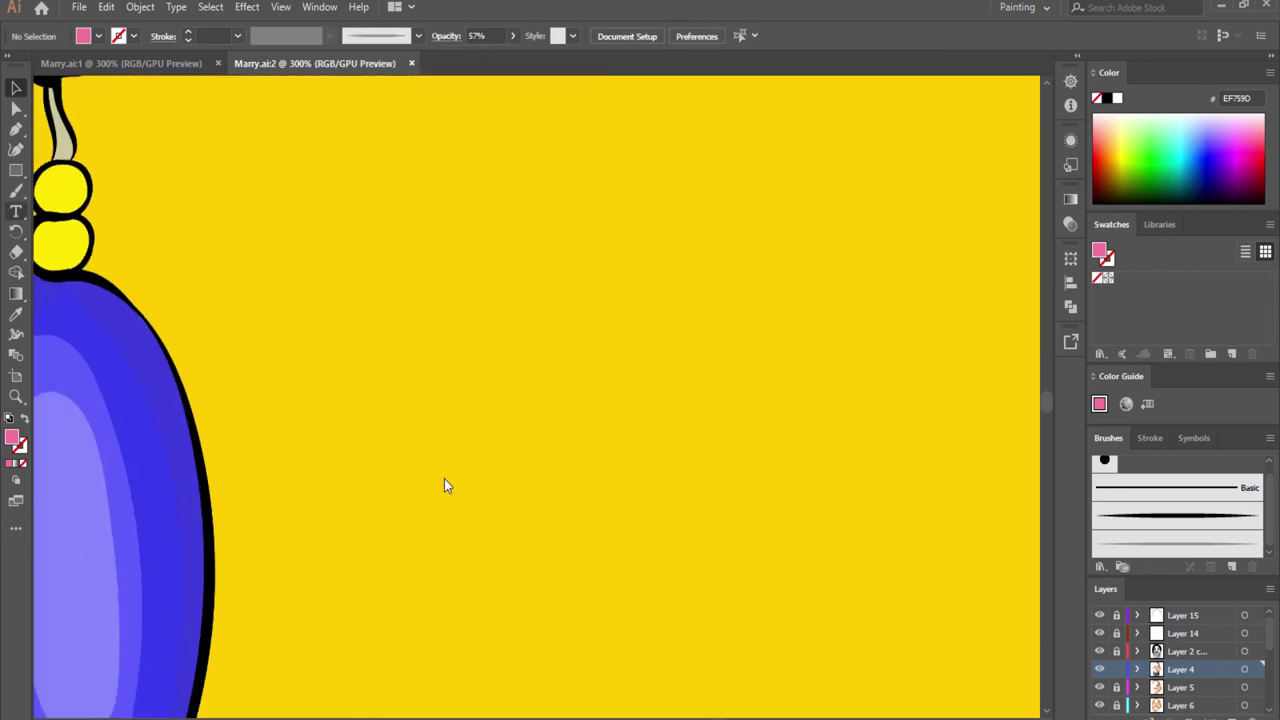
{"action": "left_click", "coordinate": [366, 430]}
{"action": "type", "text": "@crookzart"}
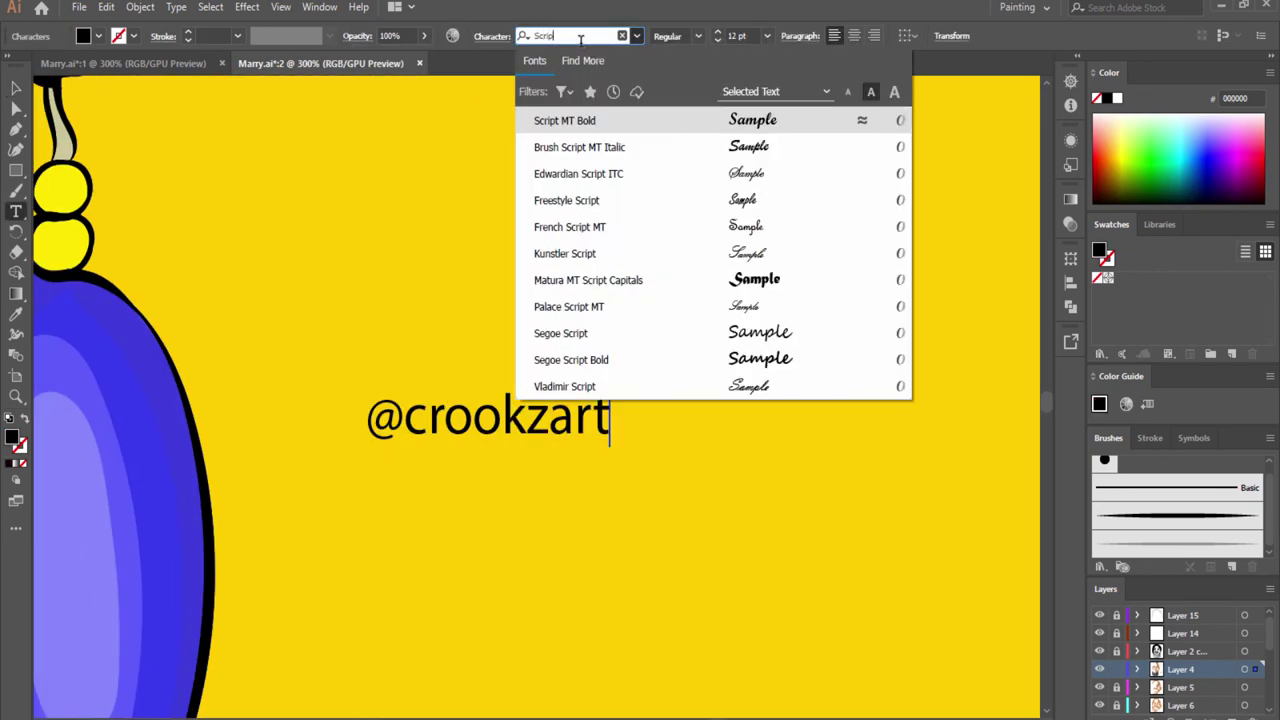
{"action": "left_click", "coordinate": [636, 36]}
{"action": "left_click", "coordinate": [560, 120]}
{"action": "key", "text": "ctrl+minus"}
{"action": "key", "text": "ctrl+minus"}
{"action": "key", "text": "ctrl+minus"}
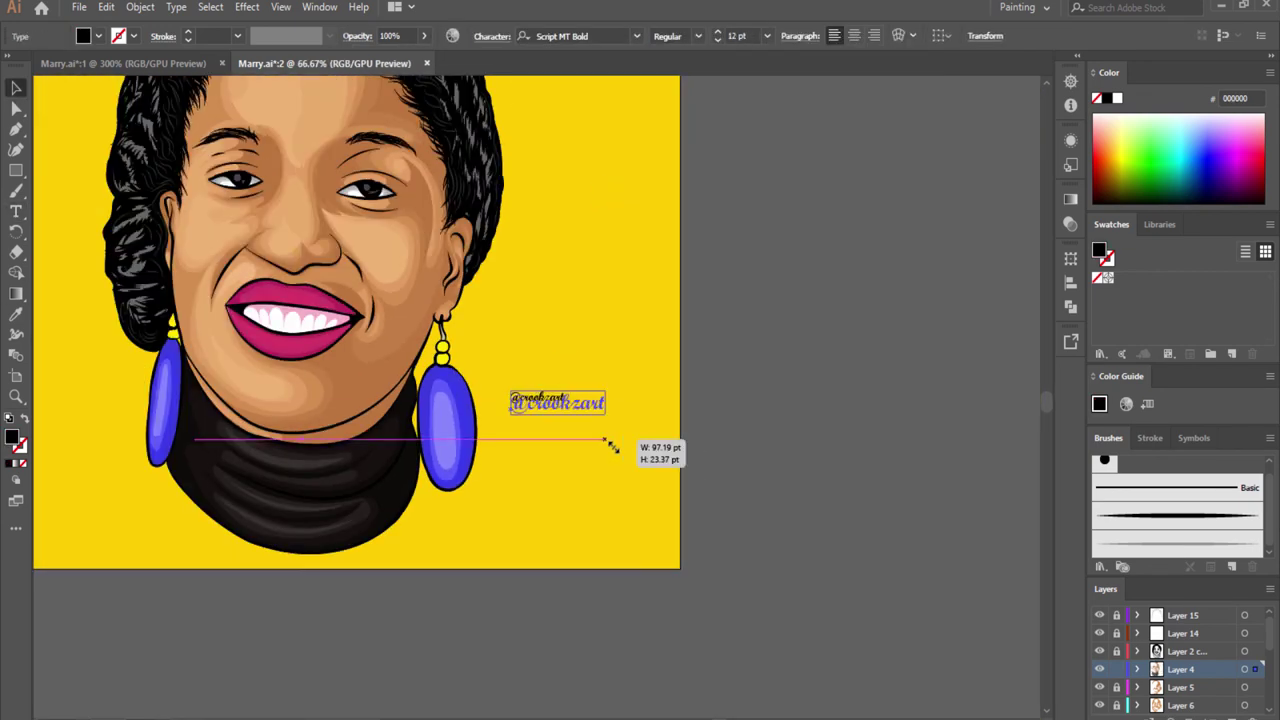
{"action": "left_click_drag", "start_coordinate": [566, 403], "coordinate": [659, 428]}
{"action": "double_click", "coordinate": [13, 437]}
{"action": "key", "text": "Return"}
{"action": "left_click", "coordinate": [874, 329]}
- Select the yellow background rectangle, then zoom in on the face and hair
{"action": "key", "text": "ctrl+0"}
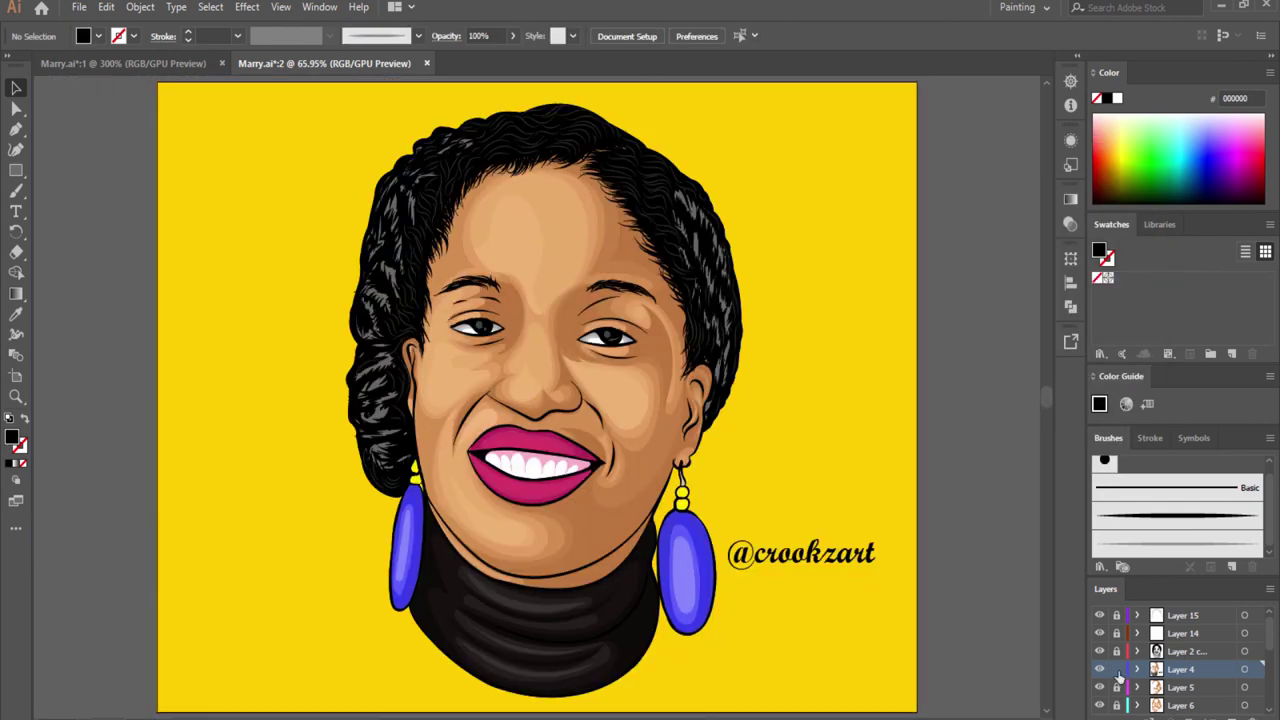
{"action": "left_click", "coordinate": [830, 567]}
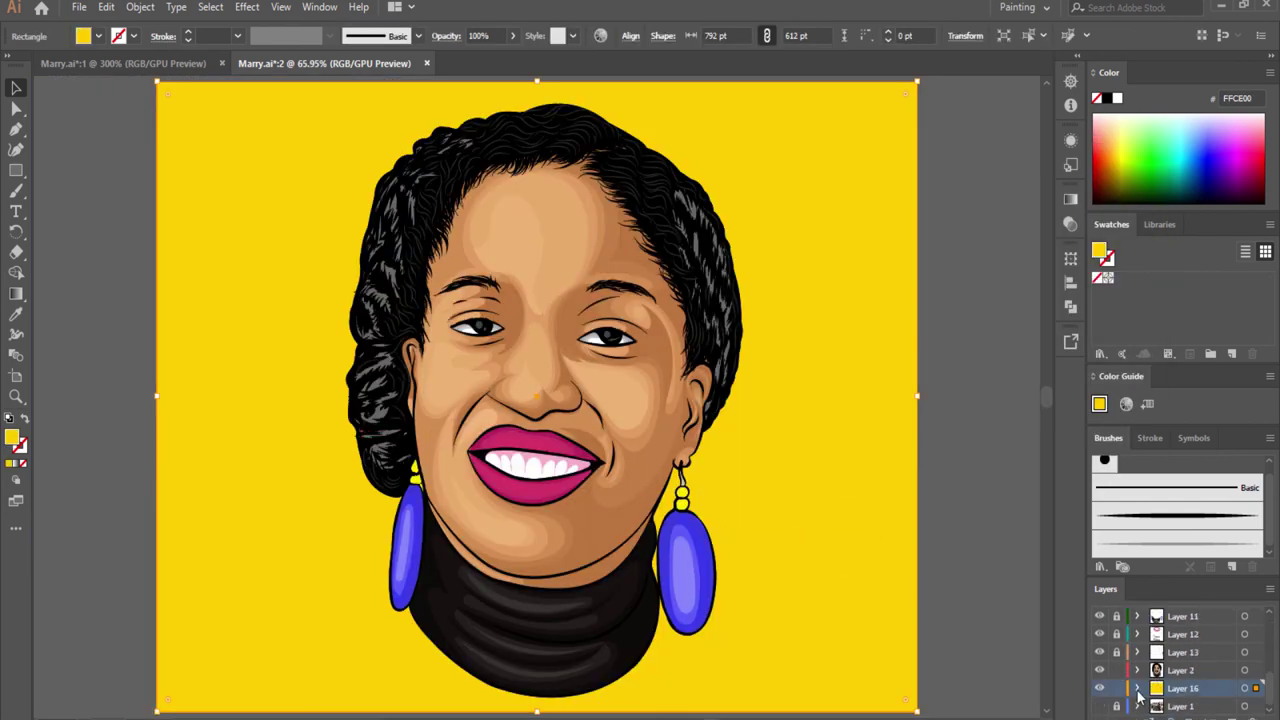
{"action": "key", "text": "ctrl+plus"}
{"action": "key", "text": "ctrl+plus"}
- Draw unfilled dark grey 272827 strands streaking the hair on both sides of the head
{"action": "double_click", "coordinate": [12, 437]}
{"action": "type", "text": "2A2B2A"}
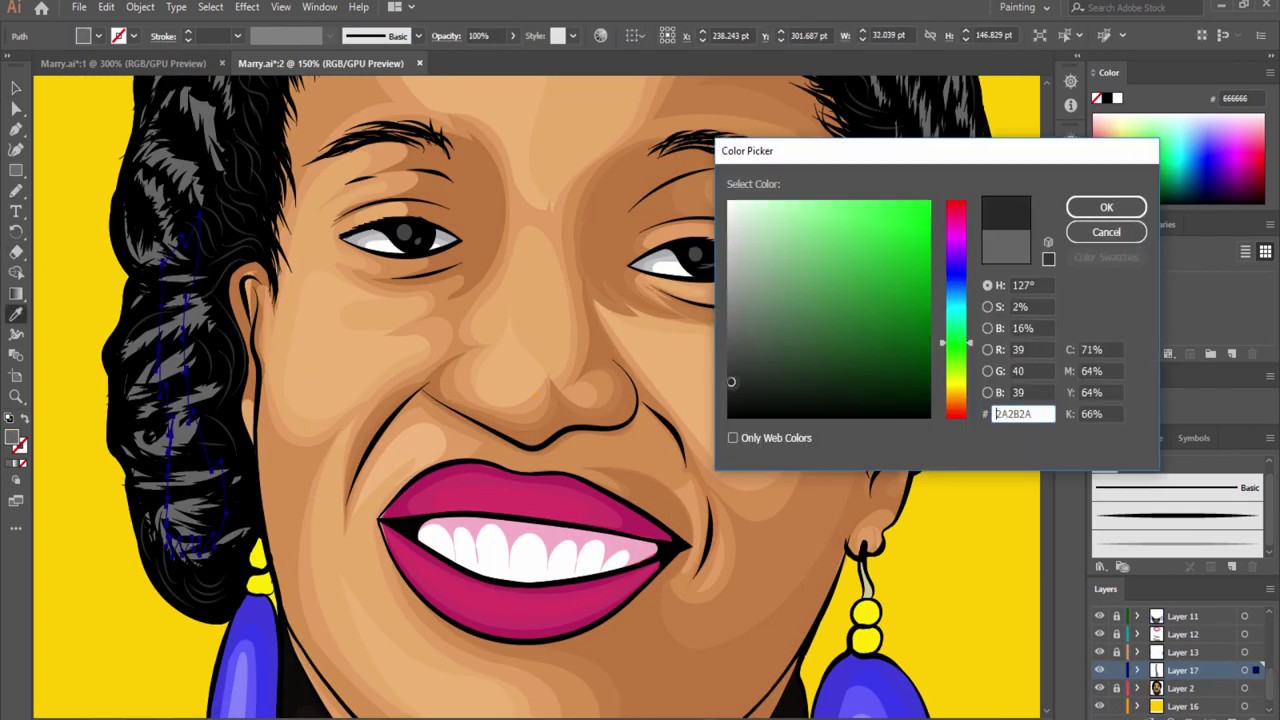
{"action": "key", "text": "Return"}
{"action": "left_click_drag", "start_coordinate": [90, 175], "coordinate": [417, 175]}
{"action": "key", "text": "n"}
{"action": "left_click_drag", "start_coordinate": [560, 100], "coordinate": [470, 240]}
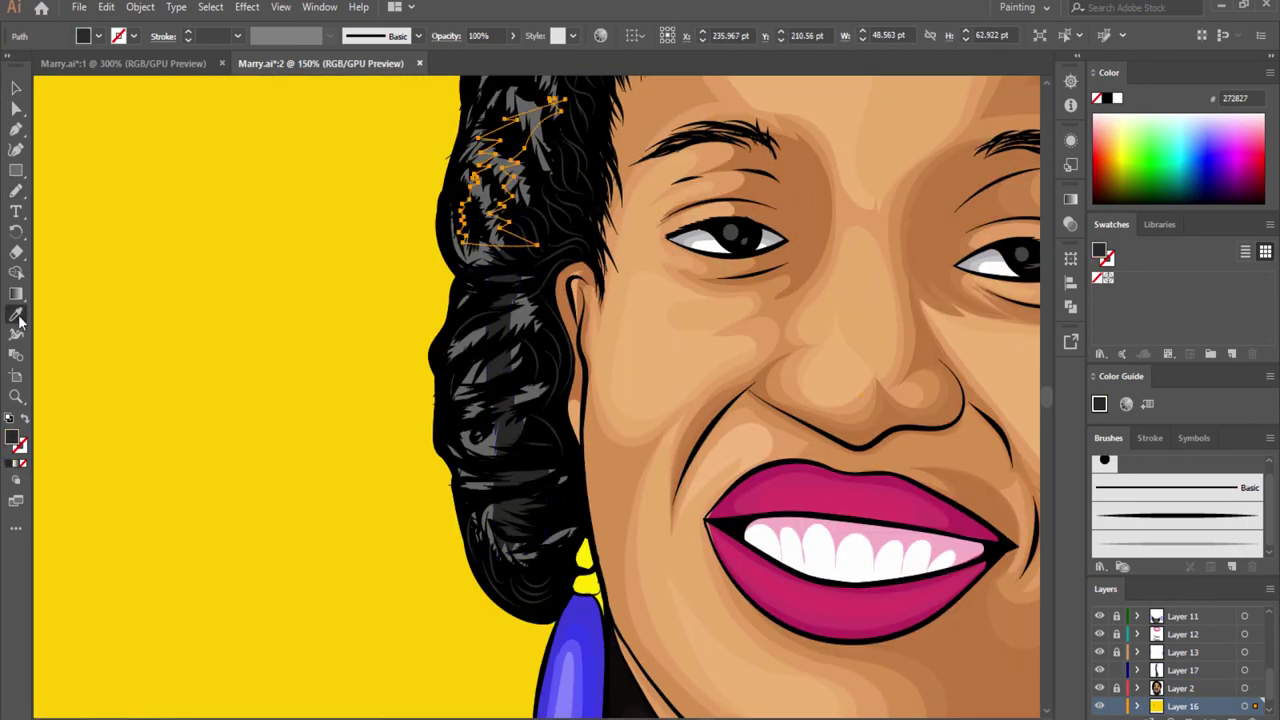
{"action": "scroll", "coordinate": [400, 400], "scroll_direction": "up", "scroll_amount": 5}
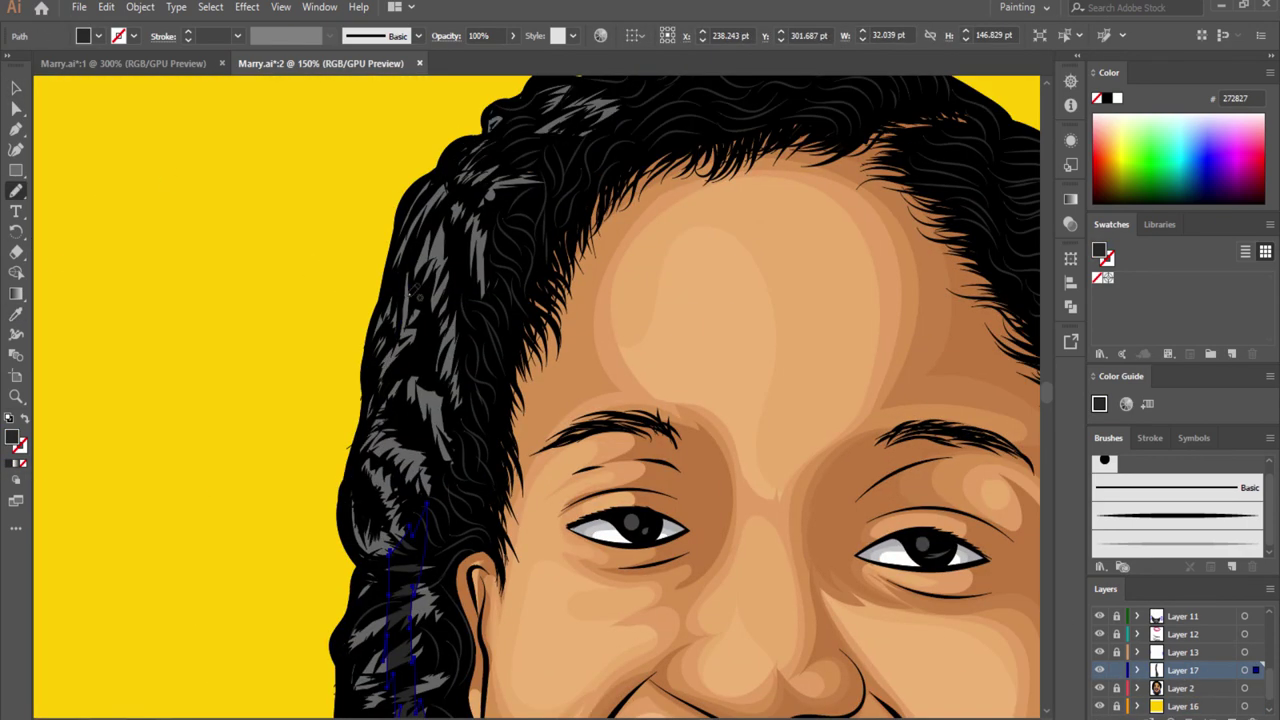
{"action": "left_click_drag", "start_coordinate": [410, 290], "coordinate": [385, 515]}
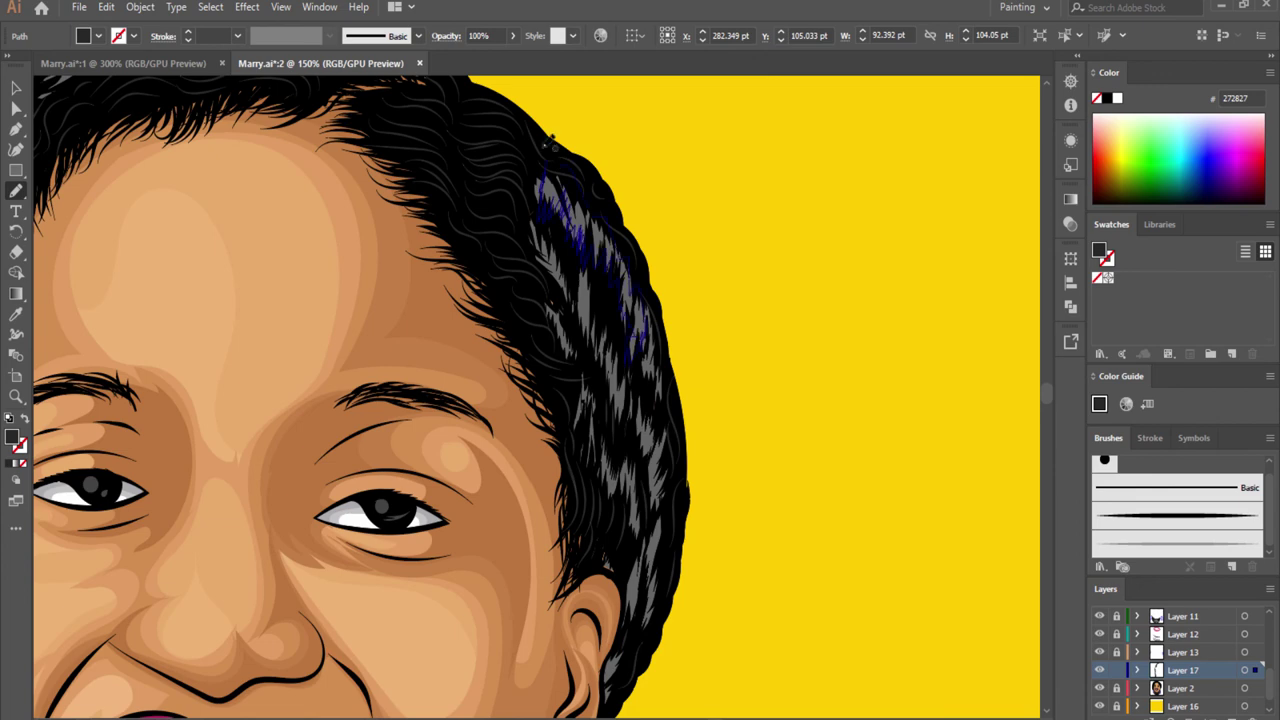
{"action": "left_click_drag", "start_coordinate": [556, 180], "coordinate": [660, 480]}
{"action": "left_click_drag", "start_coordinate": [850, 285], "coordinate": [825, 510]}
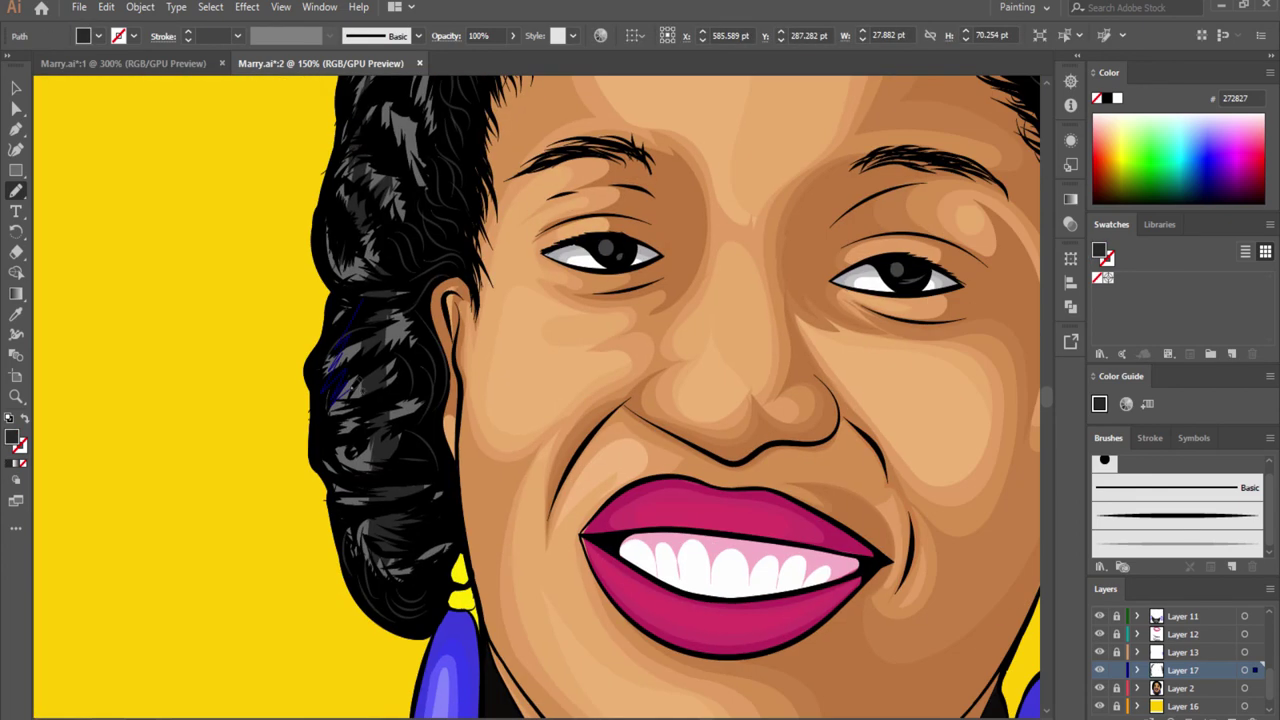
{"action": "key", "text": "ctrl+minus"}
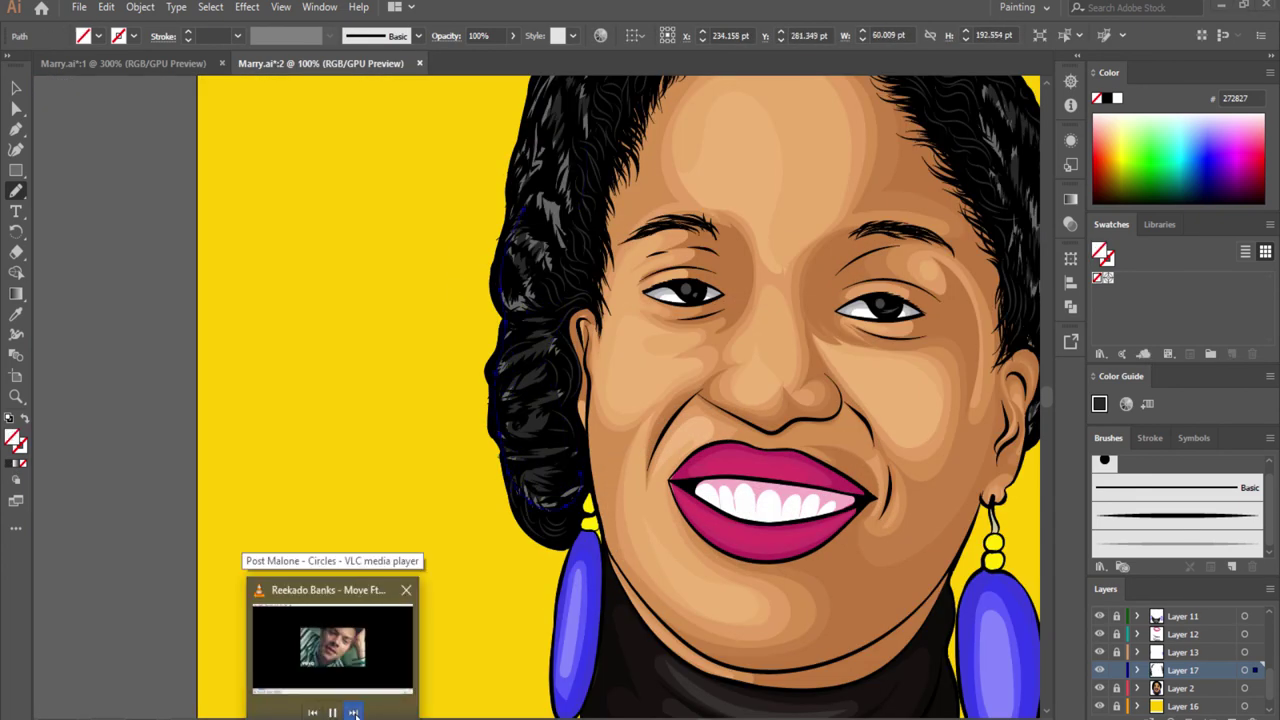